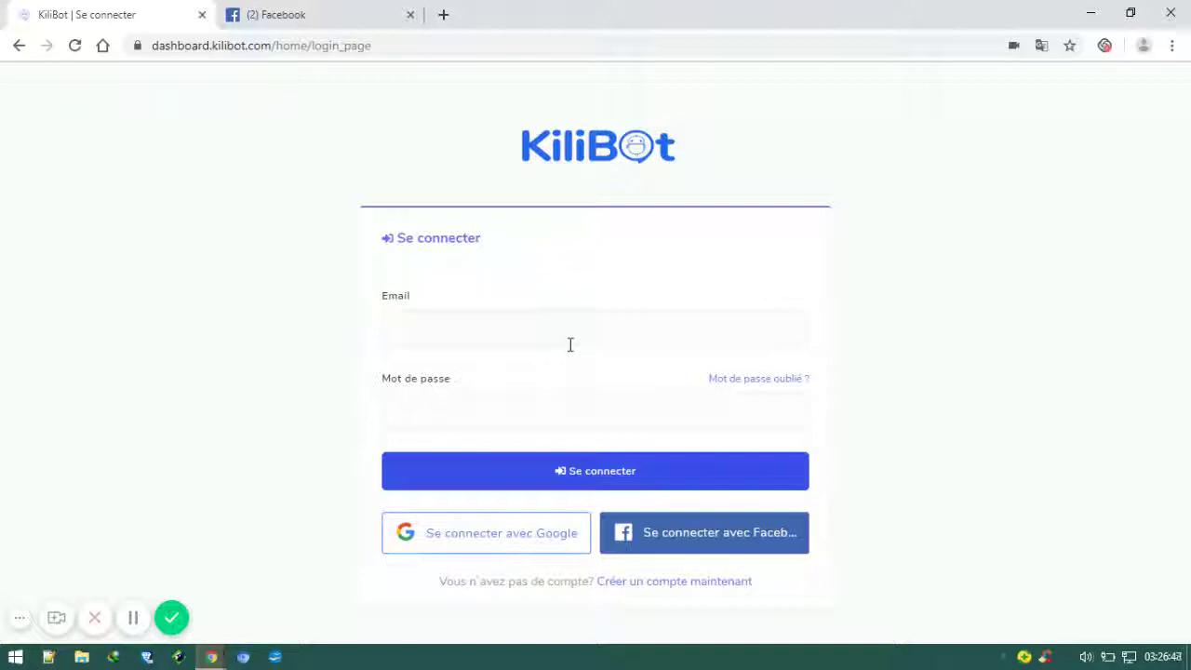
Step: Sign in to the KiliBot dashboard with the account's e-mail address and password
{"action": "left_click", "coordinate": [570, 344]}
{"action": "type", "text": "ki"}
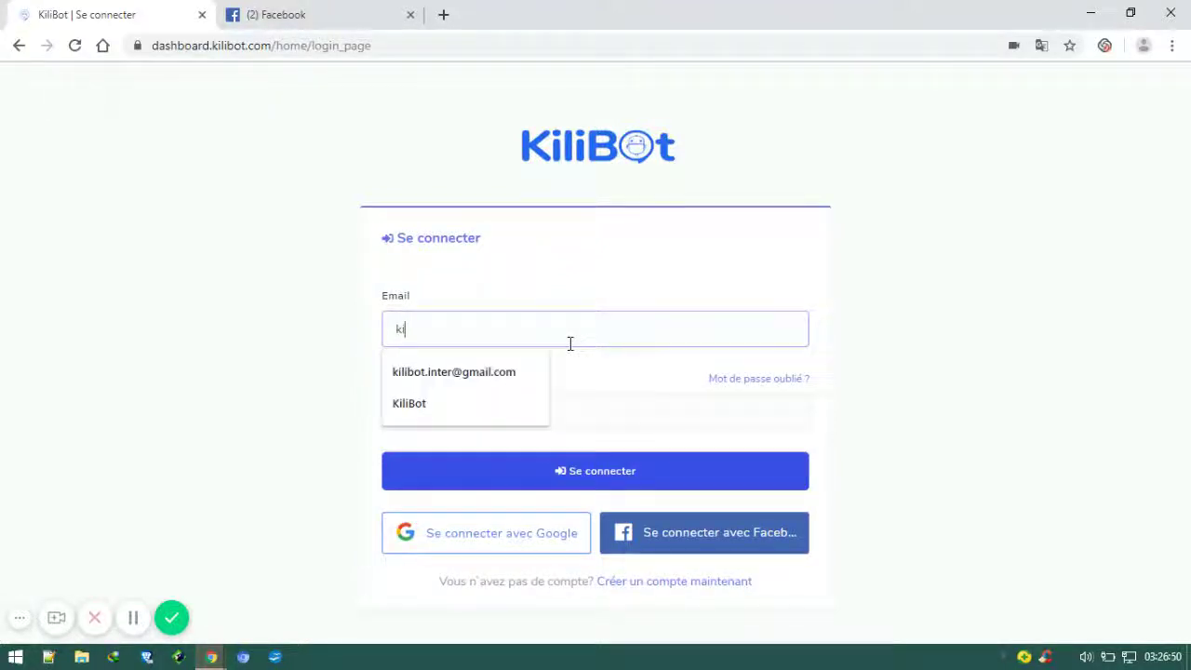
{"action": "left_click", "coordinate": [494, 381]}
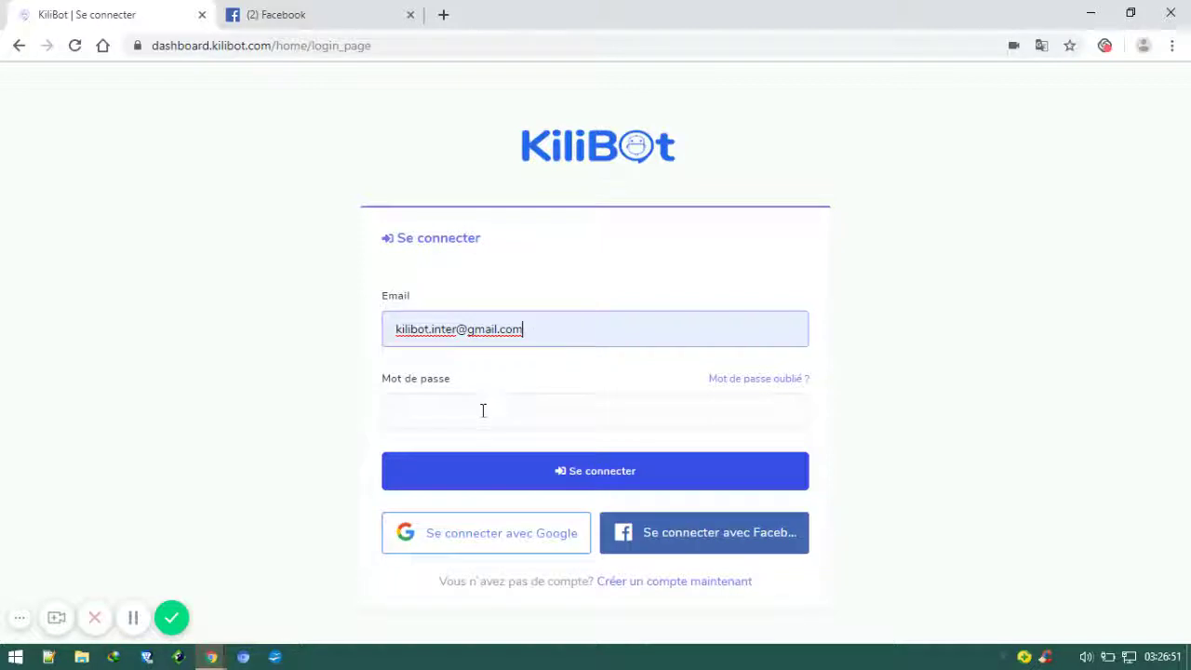
{"action": "left_click", "coordinate": [482, 410]}
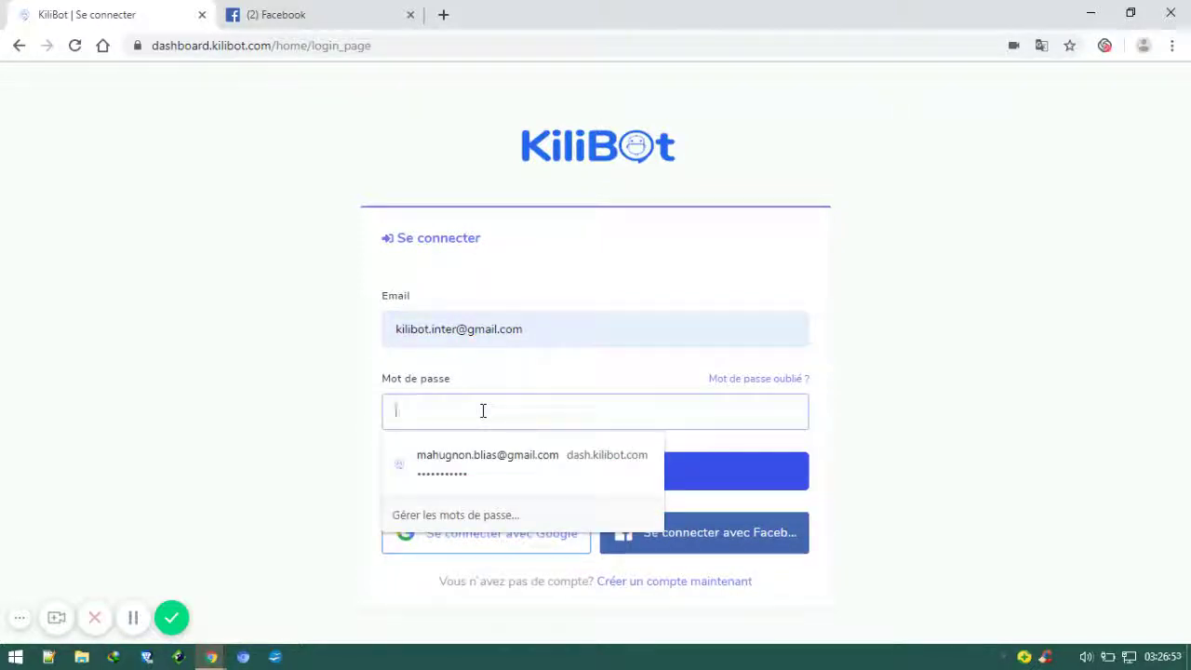
{"action": "type", "text": "•"}
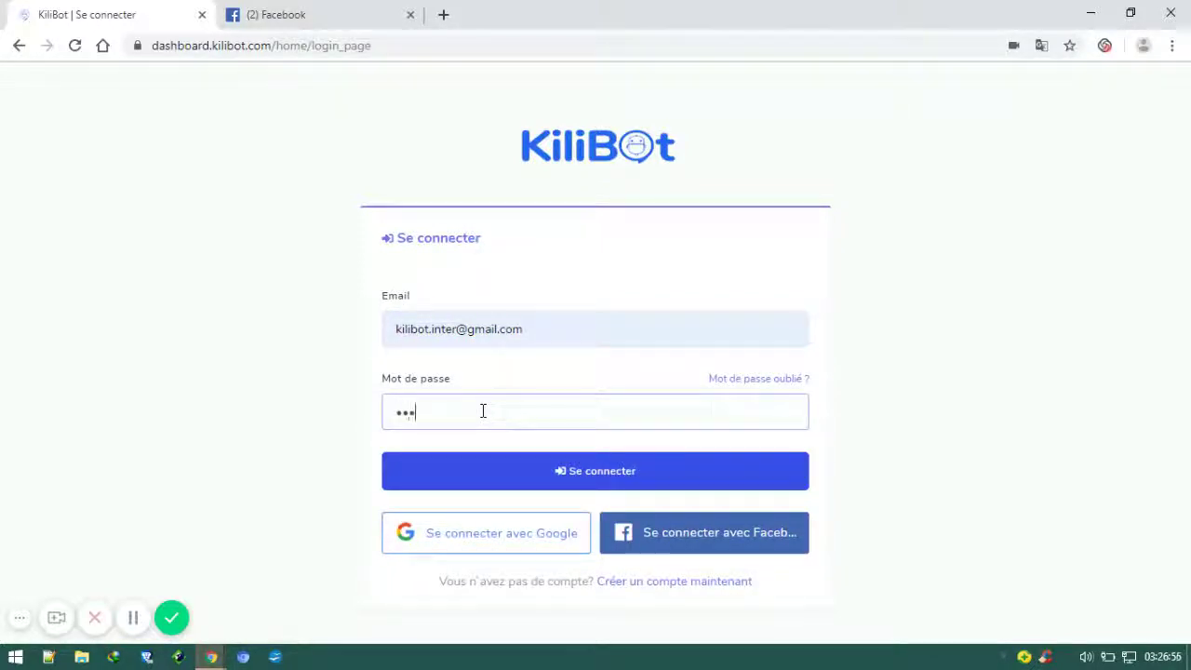
{"action": "type", "text": "•••••"}
{"action": "left_click", "coordinate": [509, 461]}
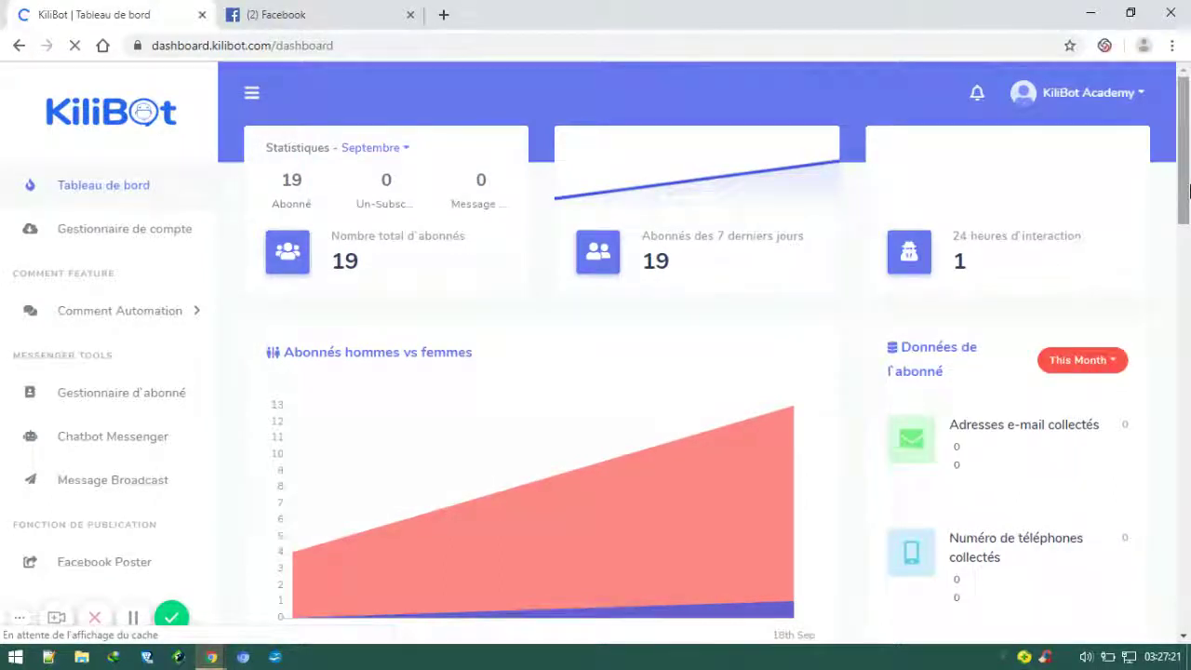
Step: Examine the dashboard's subscriber statistics, the men versus women chart and the collected subscriber data
{"action": "scroll", "coordinate": [1189, 270], "scroll_direction": "down", "scroll_amount": 1}
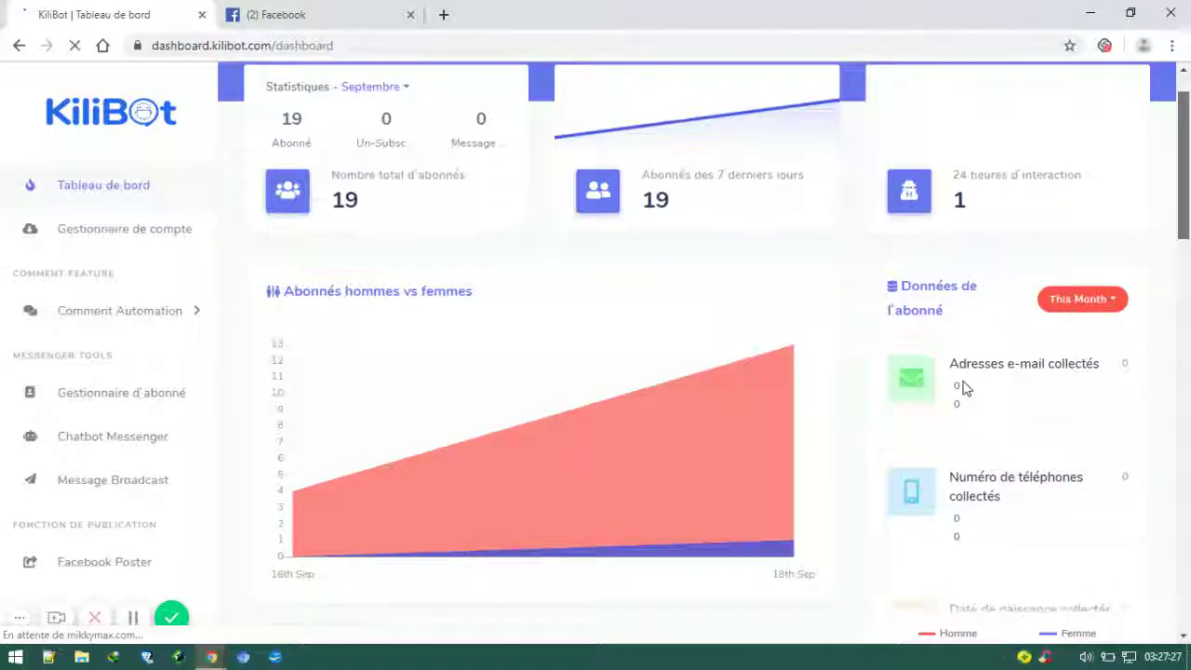
{"action": "scroll", "coordinate": [967, 409], "scroll_direction": "down", "scroll_amount": 5}
{"action": "scroll", "coordinate": [1188, 315], "scroll_direction": "up", "scroll_amount": 6}
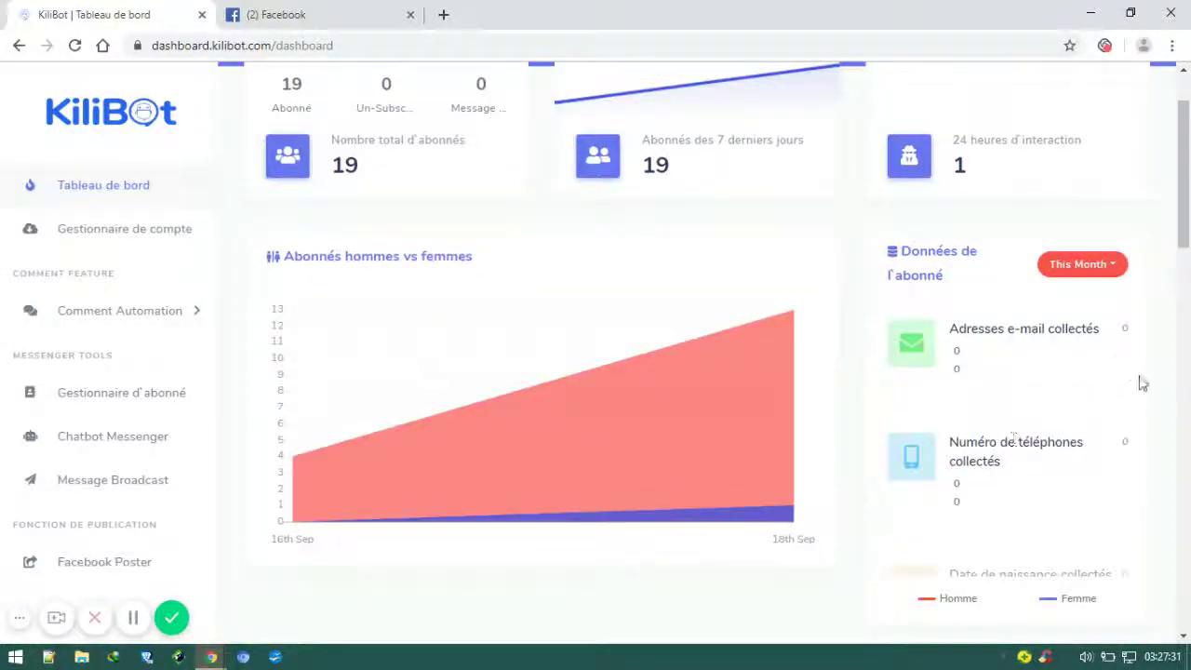
{"action": "left_click_drag", "start_coordinate": [1148, 398], "coordinate": [1151, 488]}
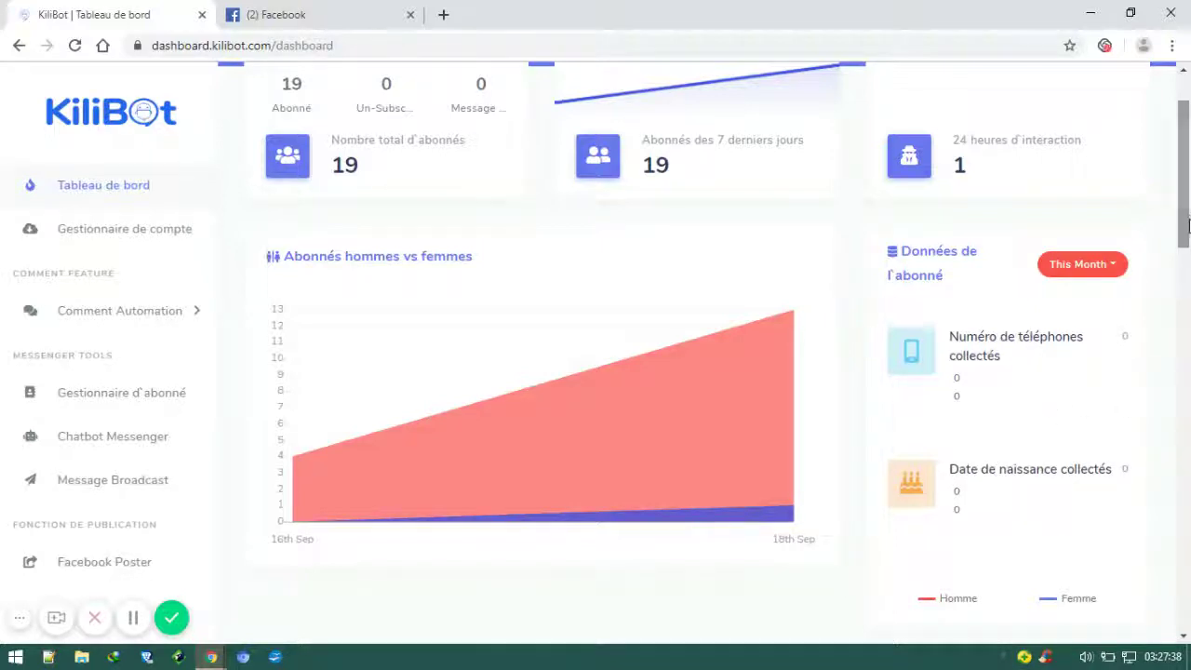
{"action": "scroll", "coordinate": [766, 319], "scroll_direction": "up", "scroll_amount": 2}
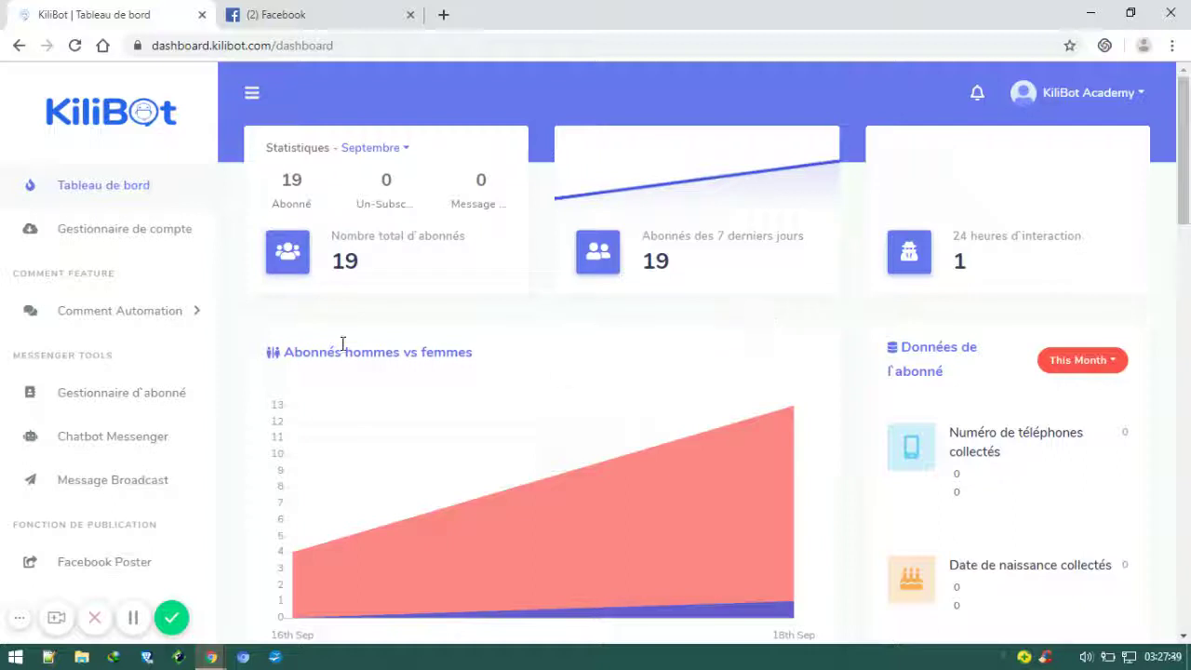
Step: Start connecting a Facebook account from the account manager and re-enter the Facebook account password to continue
{"action": "left_click", "coordinate": [156, 239]}
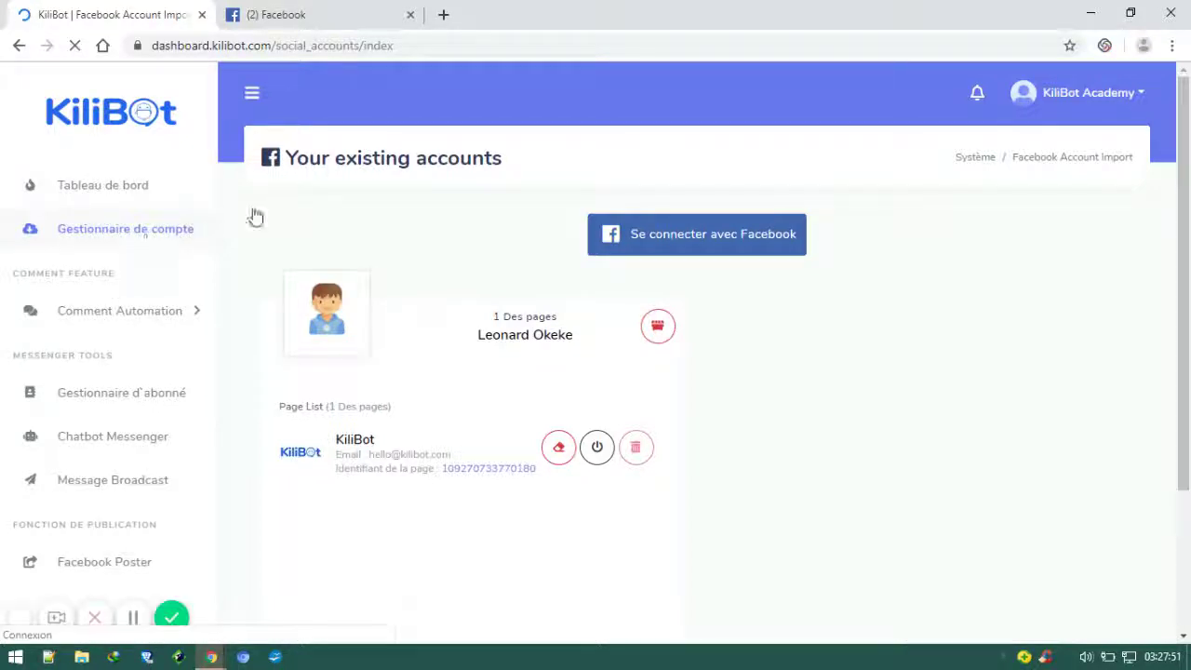
{"action": "left_click", "coordinate": [676, 239]}
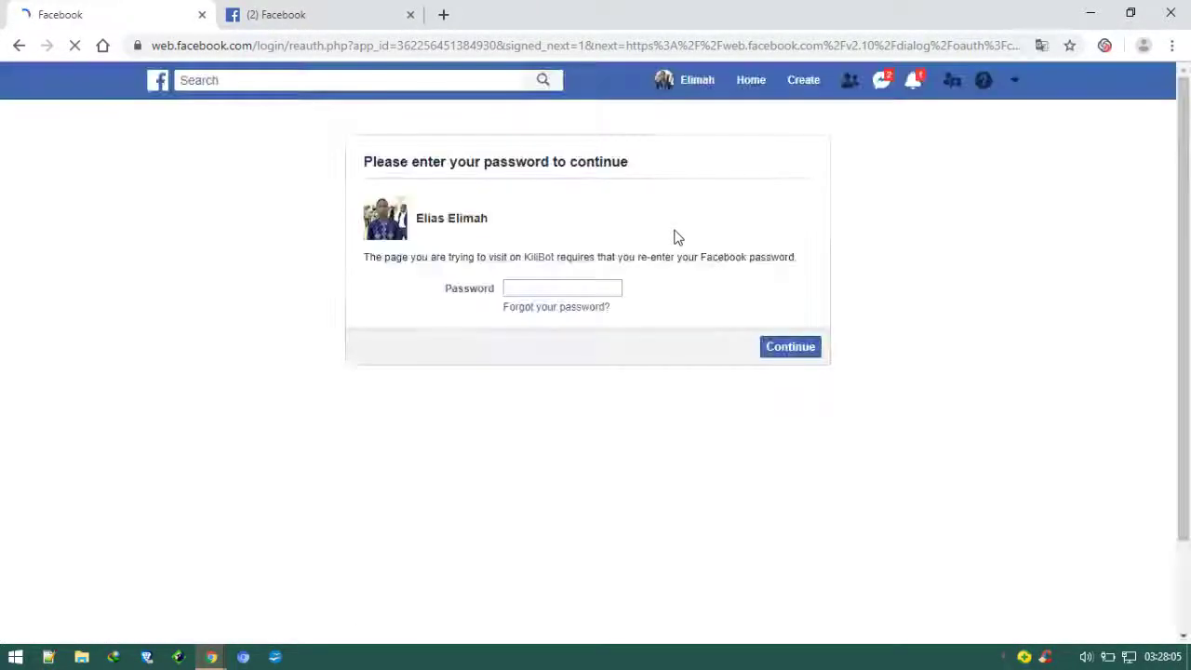
{"action": "left_click", "coordinate": [589, 294]}
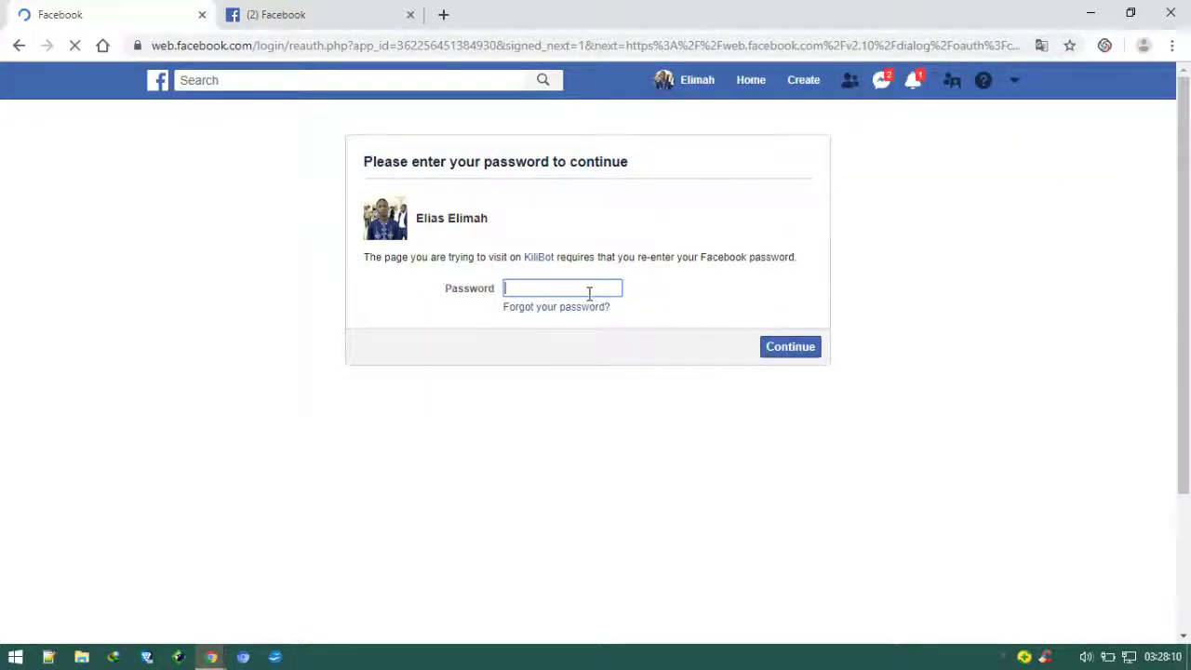
{"action": "type", "text": "*****"}
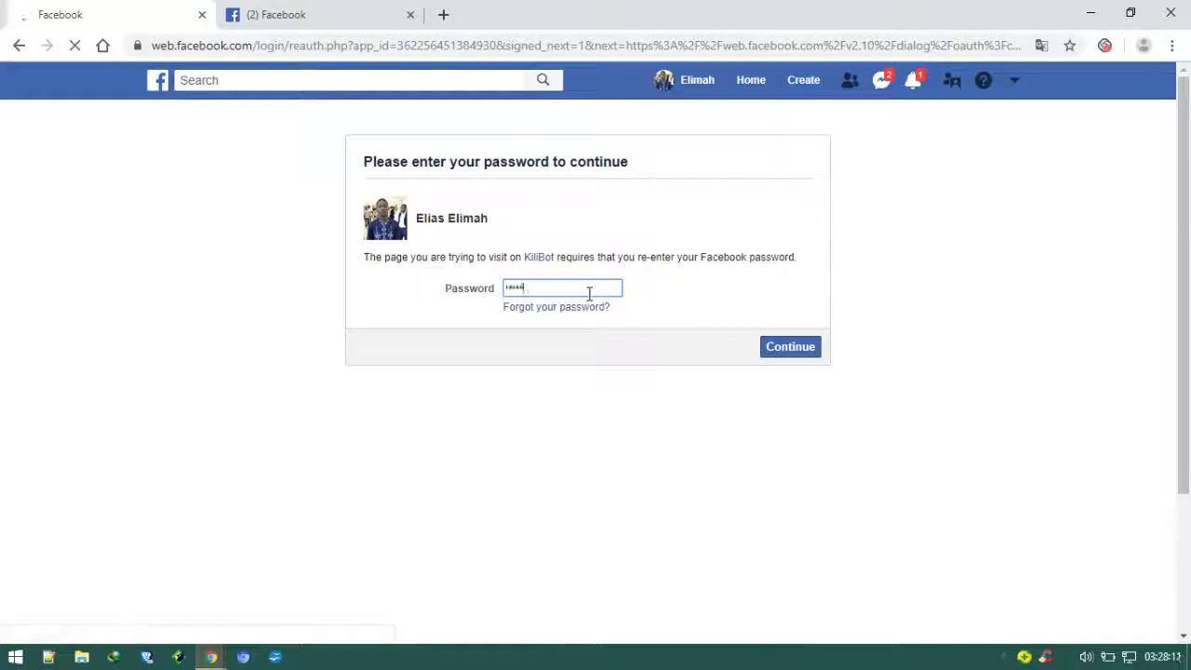
{"action": "type", "text": "**"}
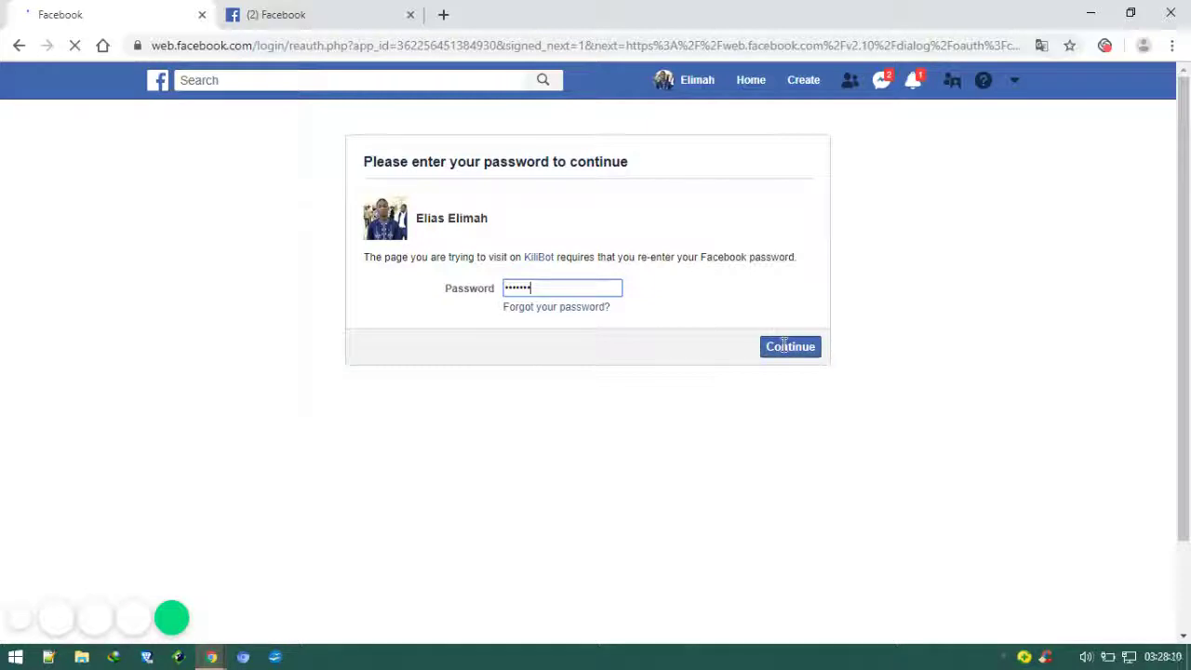
{"action": "type", "text": "*********"}
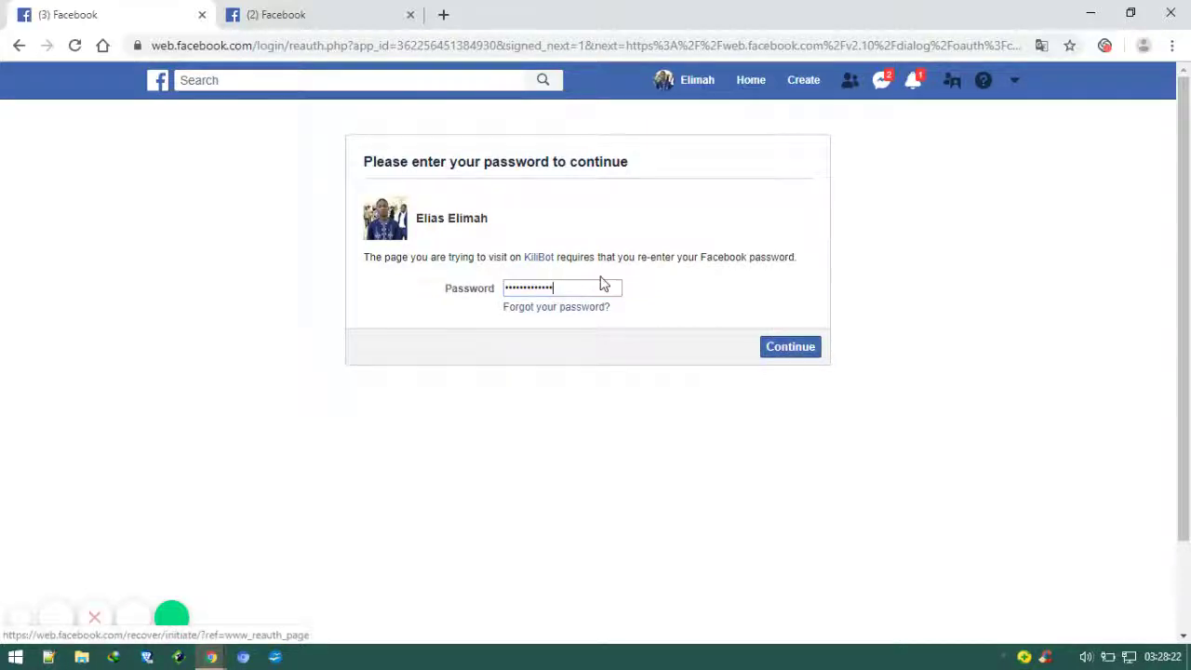
{"action": "left_click", "coordinate": [784, 349]}
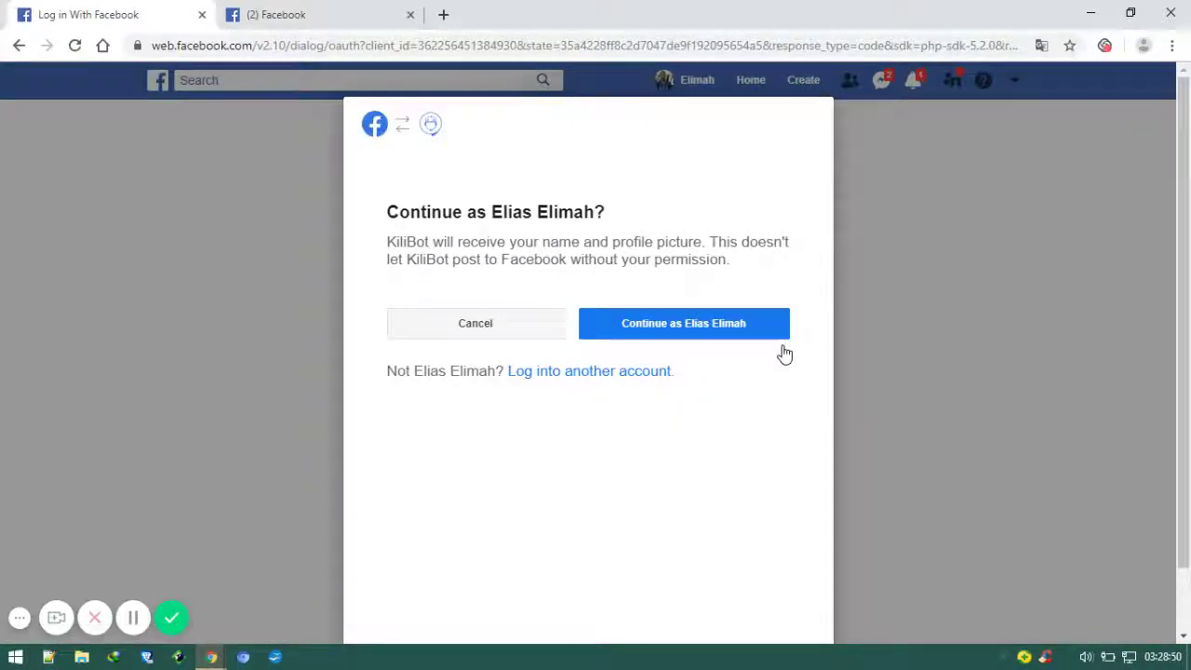
Step: Continue with the signed-in Facebook profile and select all its Pages for use with KiliBot
{"action": "left_click", "coordinate": [697, 330]}
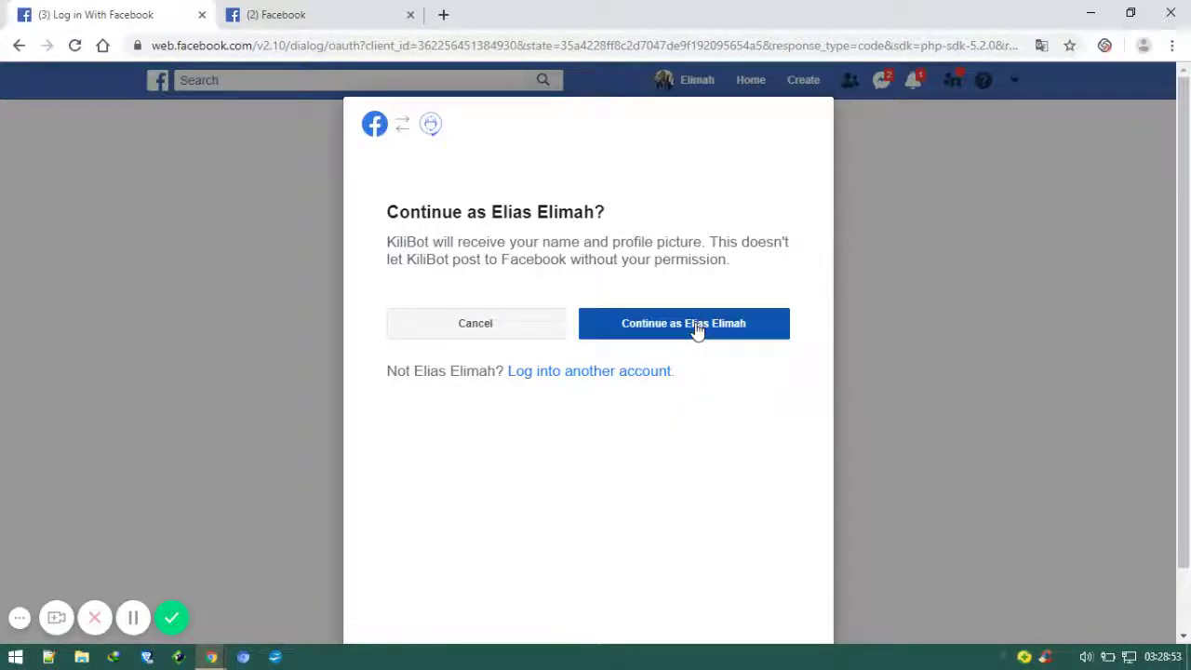
{"action": "left_click", "coordinate": [755, 315]}
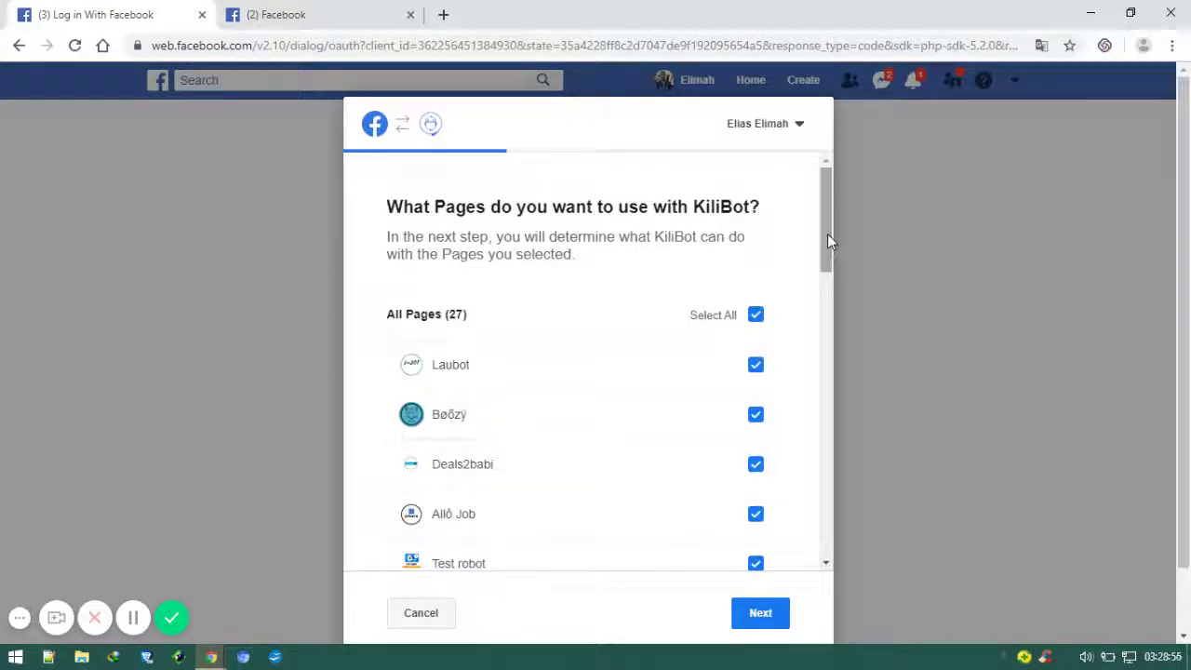
{"action": "left_click_drag", "start_coordinate": [827, 240], "coordinate": [820, 465]}
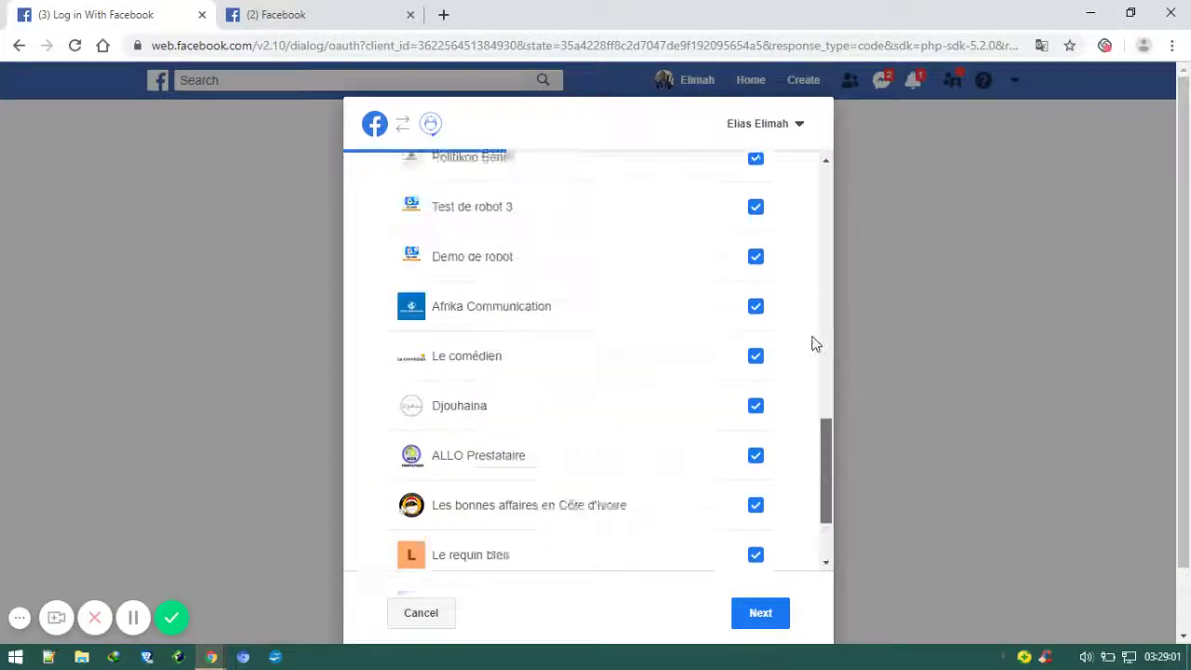
{"action": "left_click_drag", "start_coordinate": [813, 344], "coordinate": [822, 166]}
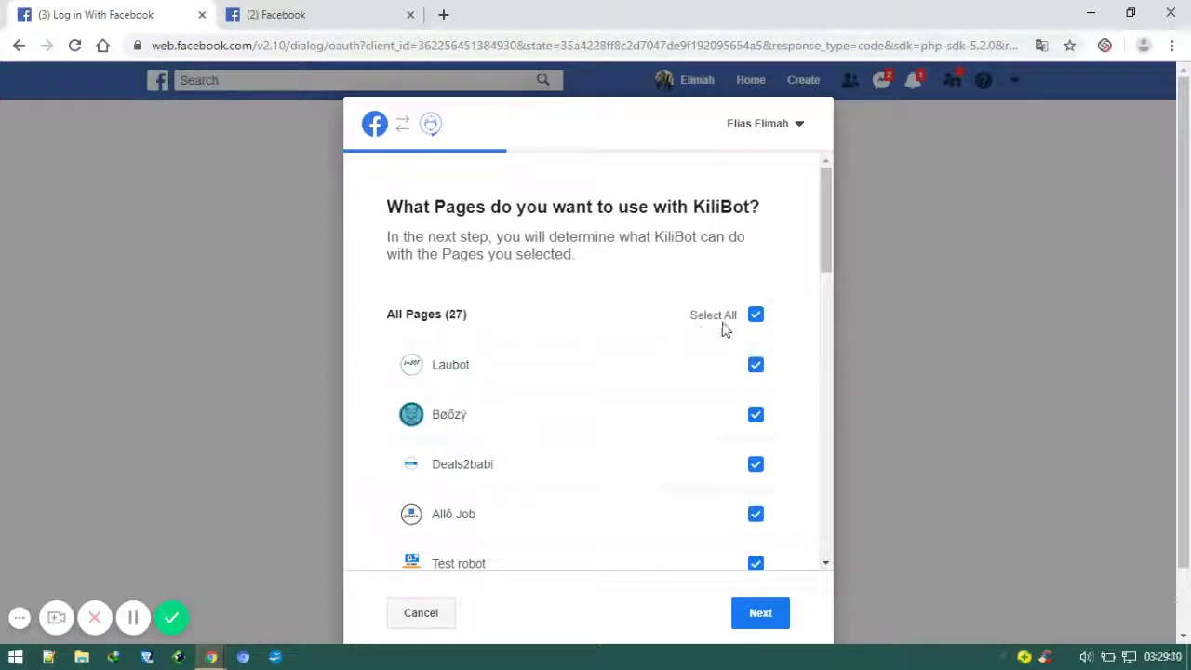
{"action": "left_click", "coordinate": [760, 613]}
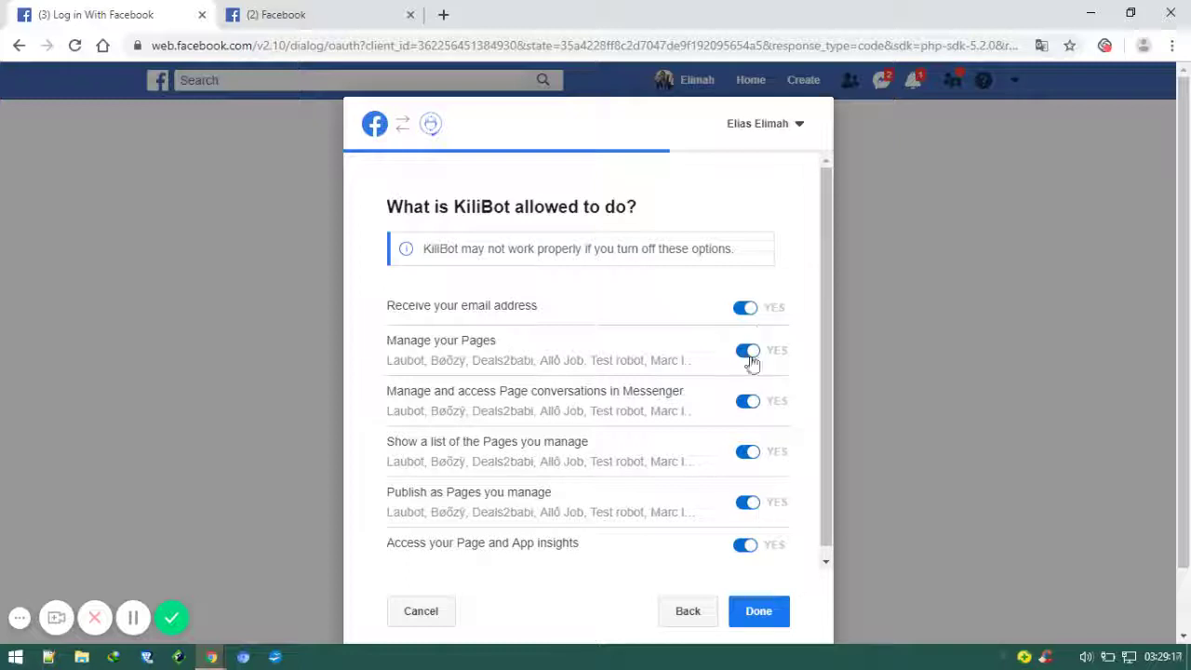
Step: Grant KiliBot all the requested permissions and finish linking it to Facebook
{"action": "scroll", "coordinate": [828, 441], "scroll_direction": "down", "scroll_amount": 1}
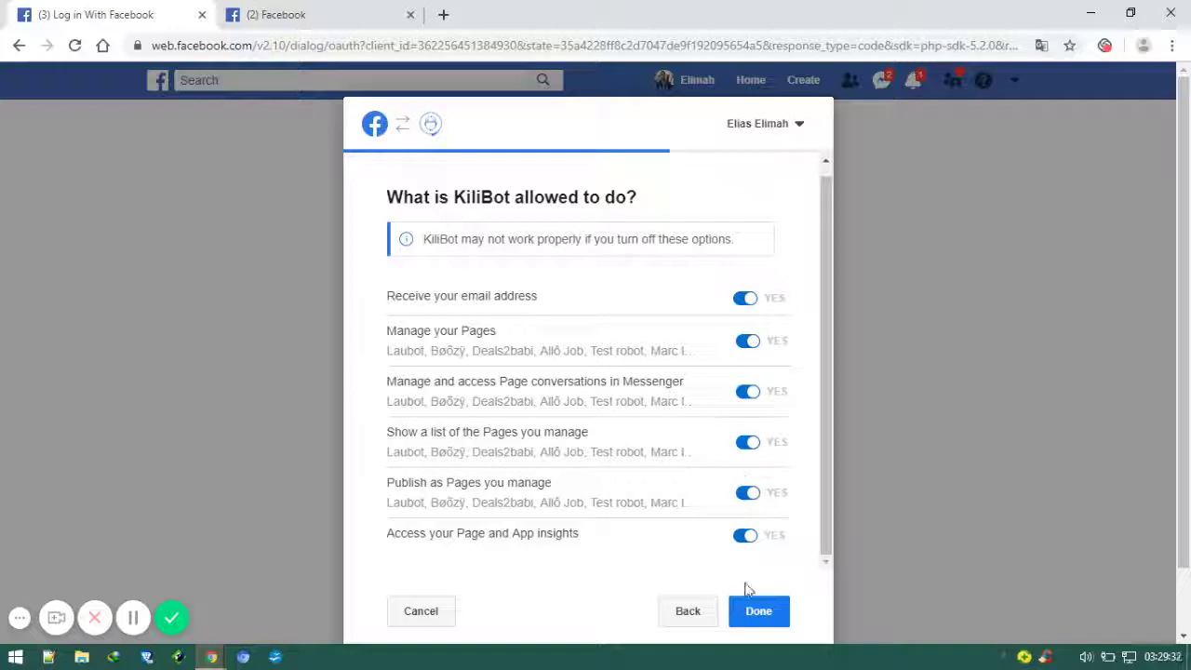
{"action": "left_click", "coordinate": [759, 612]}
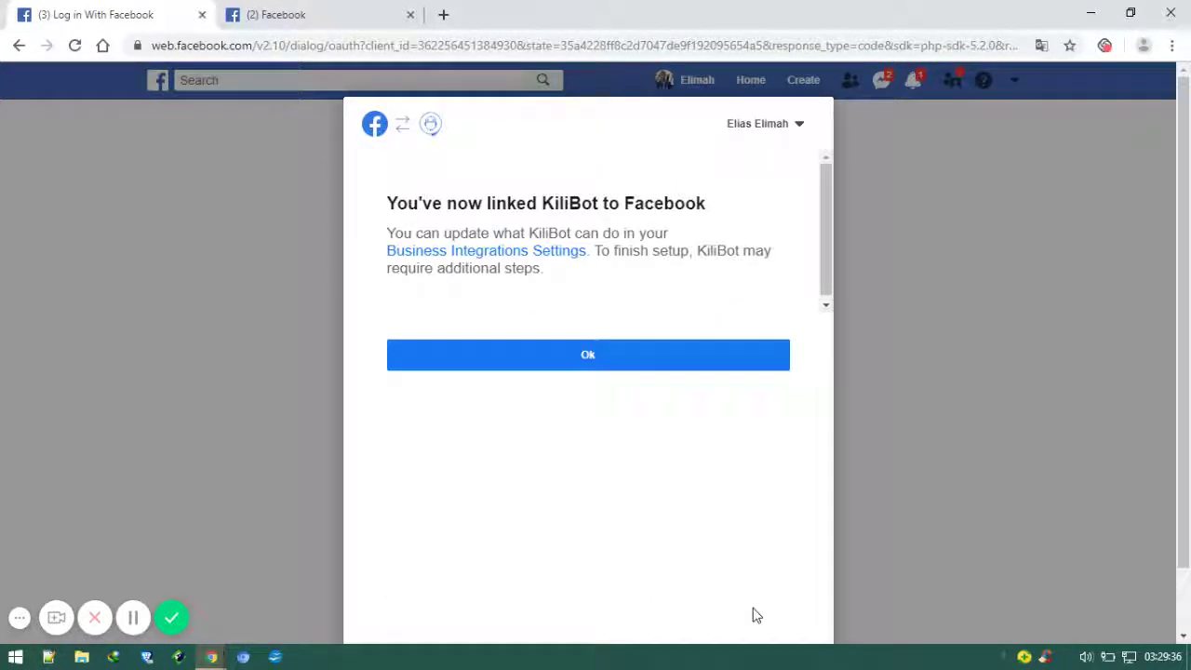
{"action": "left_click", "coordinate": [595, 361]}
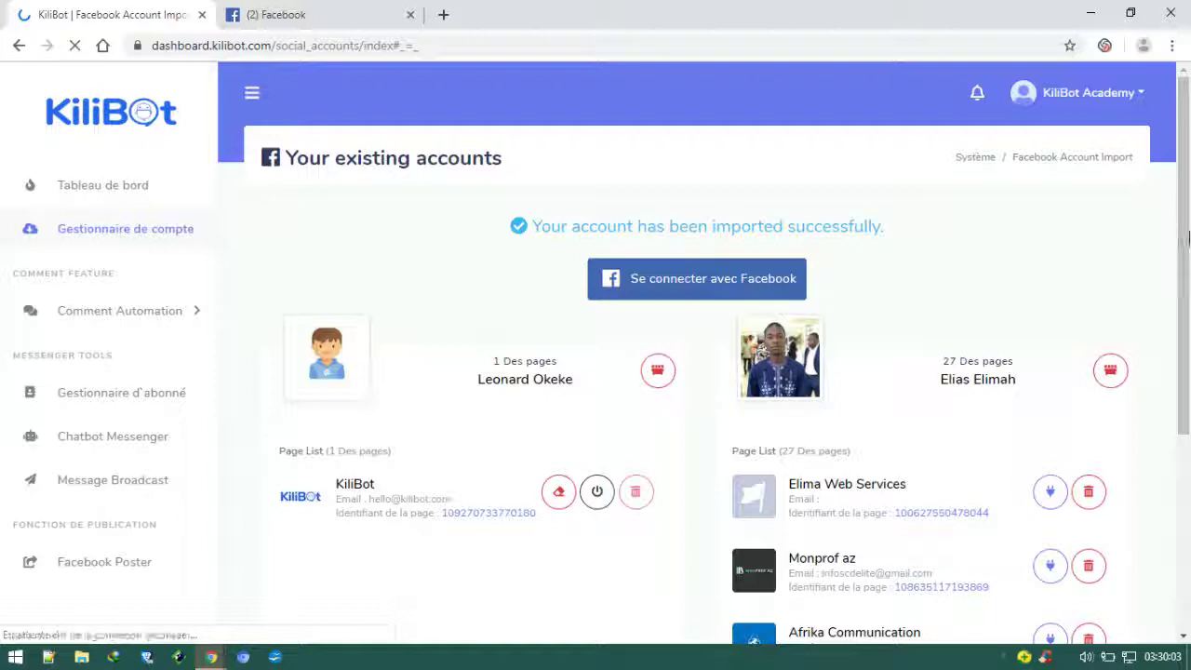
Step: Activate the bot connection for the MonProf Littéraire page in the newly imported account's page list
{"action": "scroll", "coordinate": [837, 279], "scroll_direction": "down", "scroll_amount": 1}
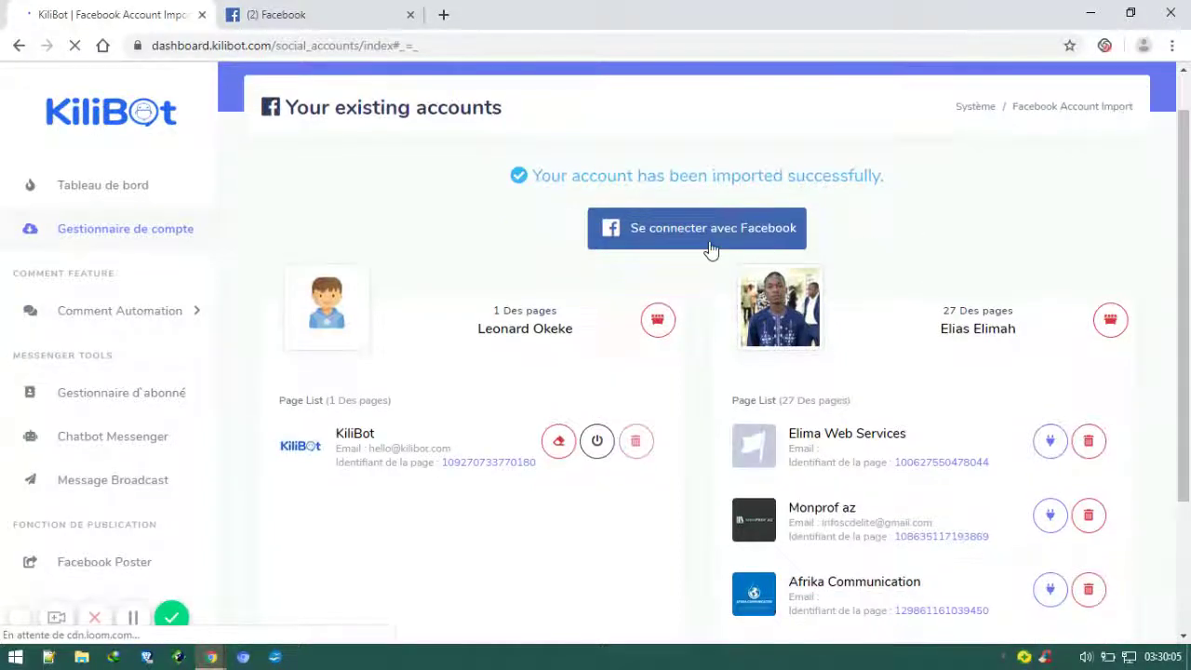
{"action": "left_click_drag", "start_coordinate": [1188, 391], "coordinate": [1188, 491]}
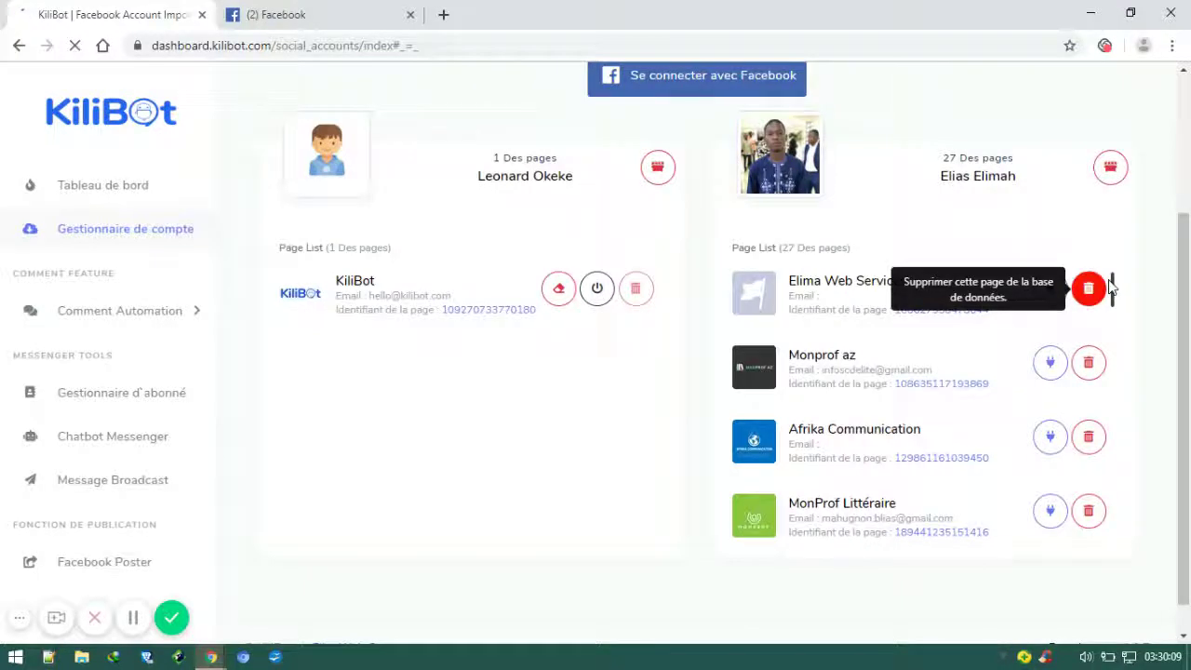
{"action": "scroll", "coordinate": [1117, 294], "scroll_direction": "down", "scroll_amount": 5}
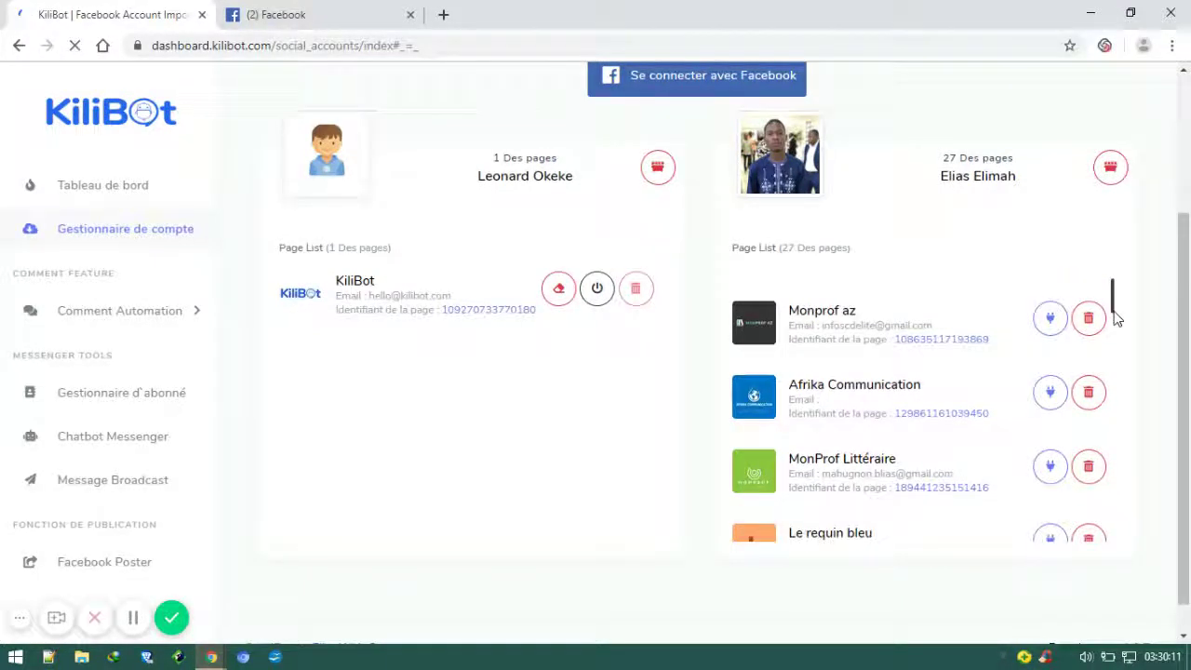
{"action": "left_click_drag", "start_coordinate": [1120, 421], "coordinate": [1113, 314]}
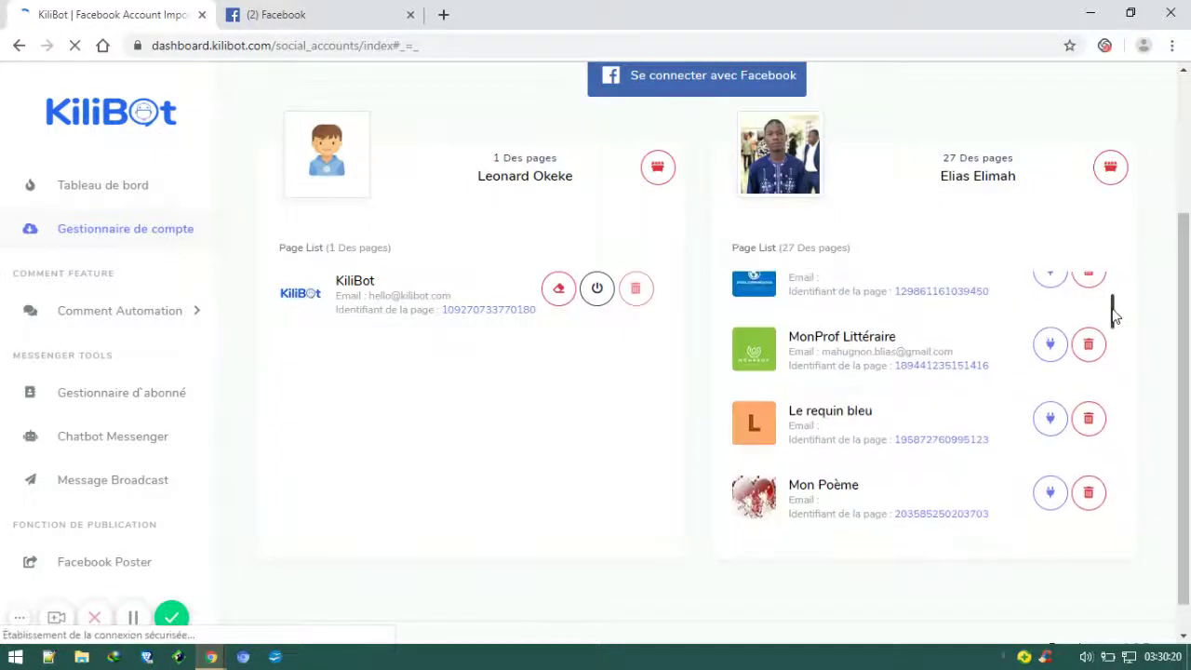
{"action": "left_click", "coordinate": [1042, 354]}
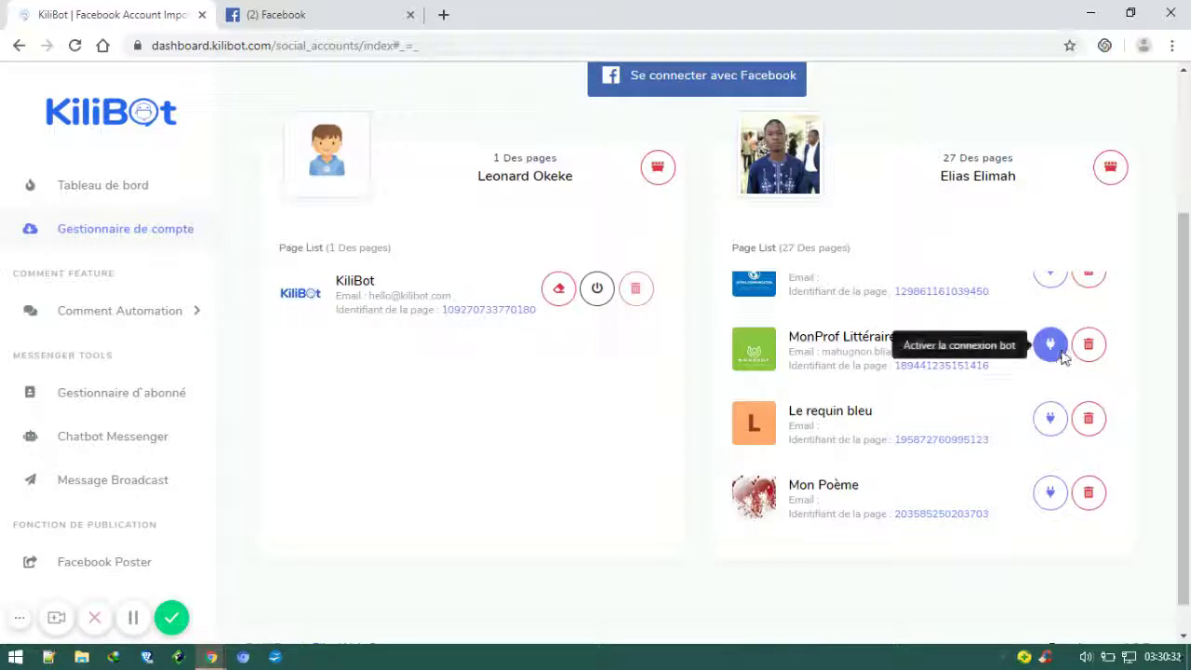
{"action": "left_click", "coordinate": [1059, 350]}
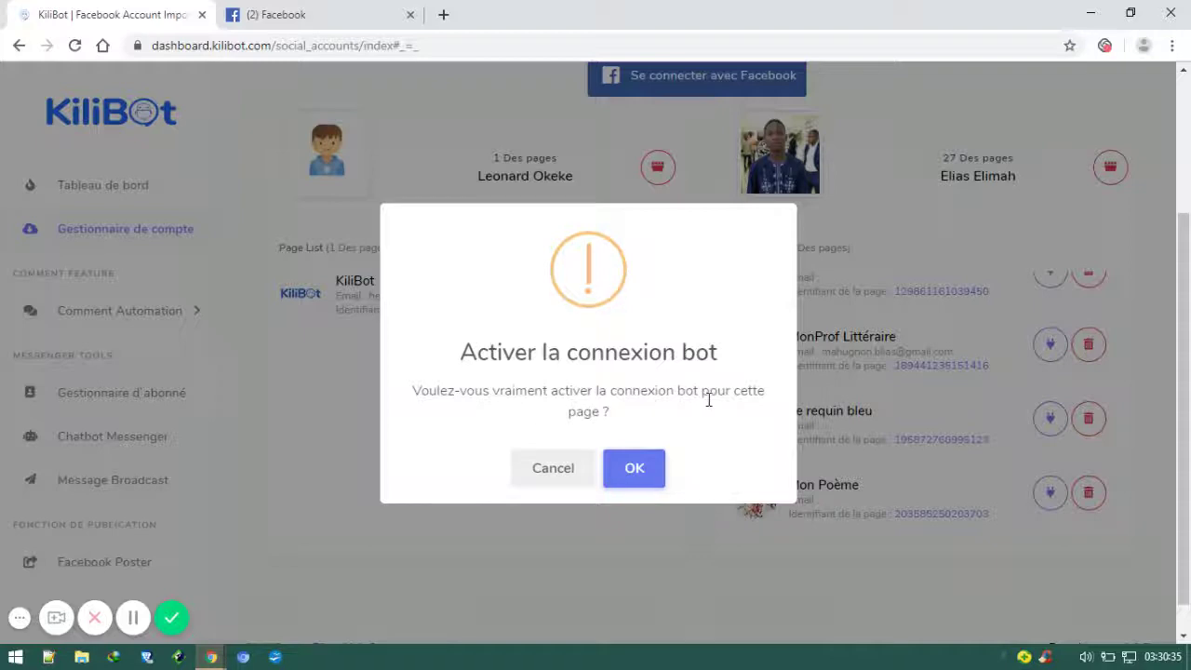
{"action": "left_click", "coordinate": [648, 480]}
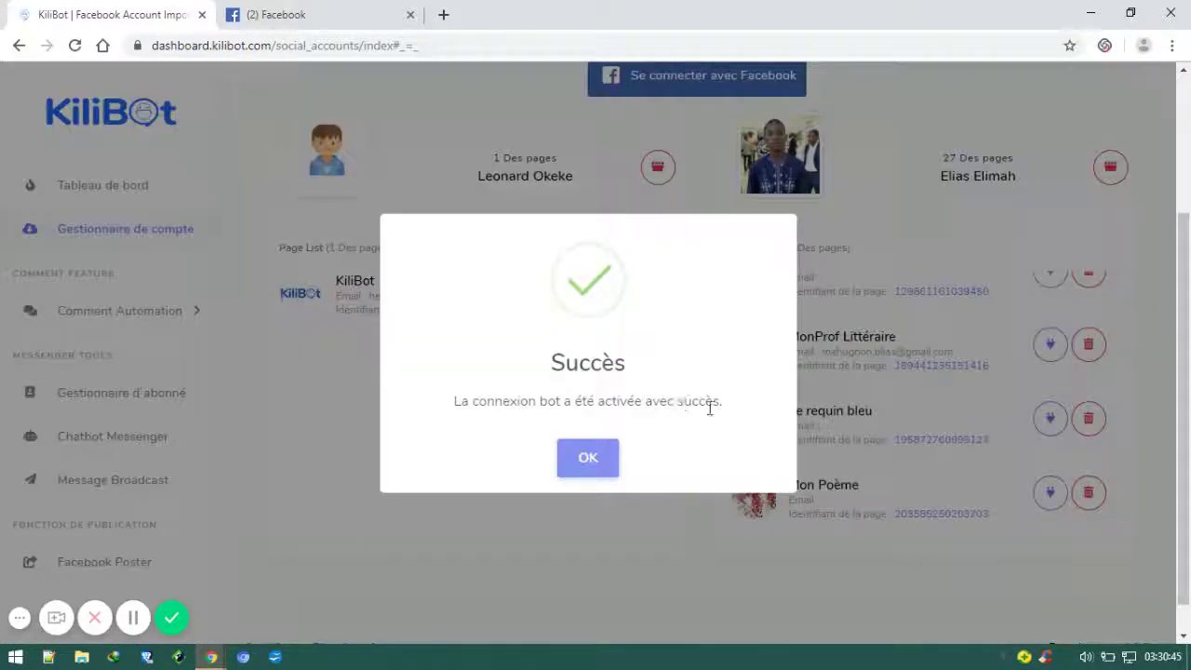
{"action": "left_click", "coordinate": [592, 459]}
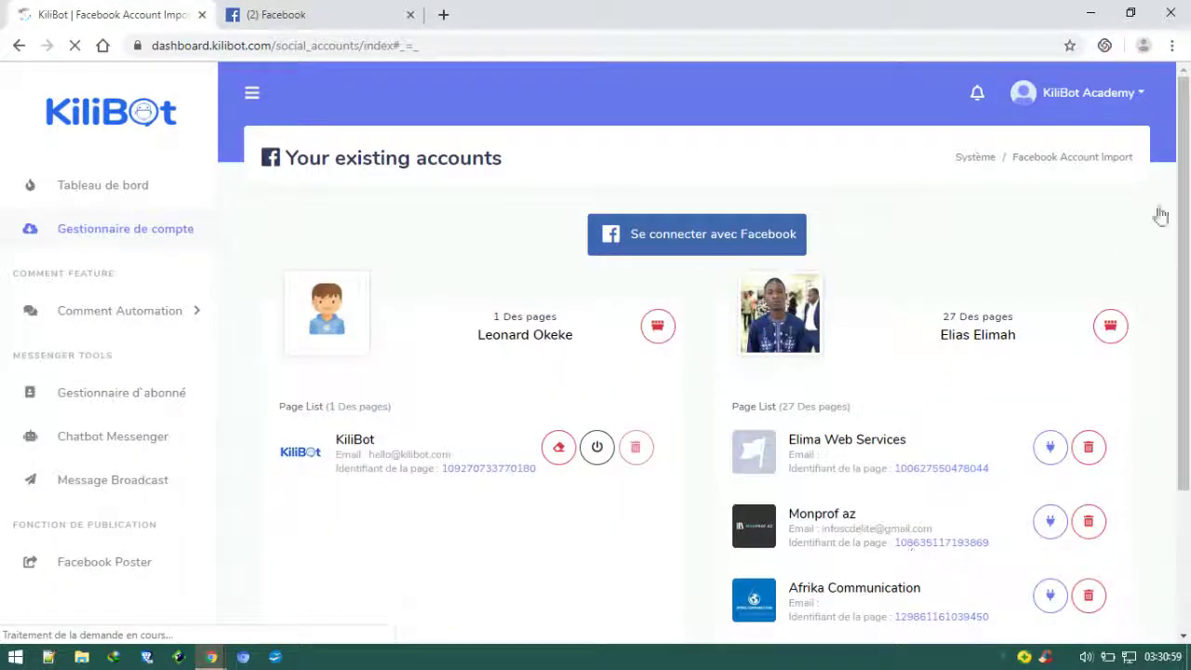
Step: Activate the bot connection for the Marc le messager page in the imported account's page list
{"action": "left_click_drag", "start_coordinate": [1184, 276], "coordinate": [1184, 423]}
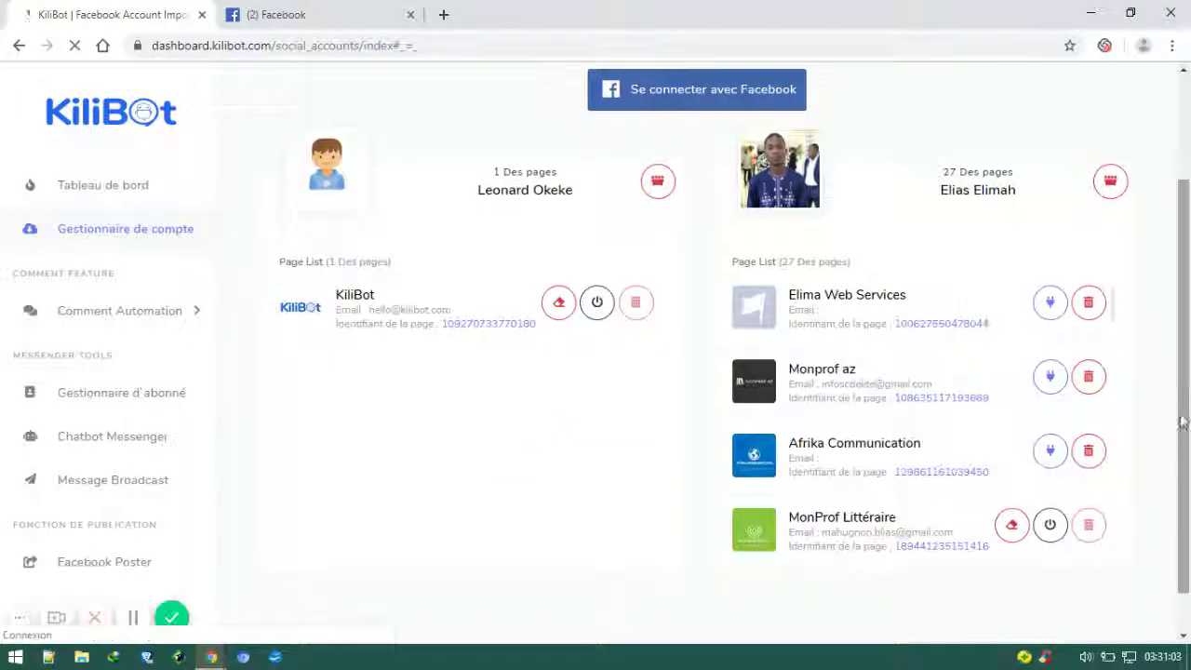
{"action": "left_click_drag", "start_coordinate": [1115, 314], "coordinate": [1111, 402]}
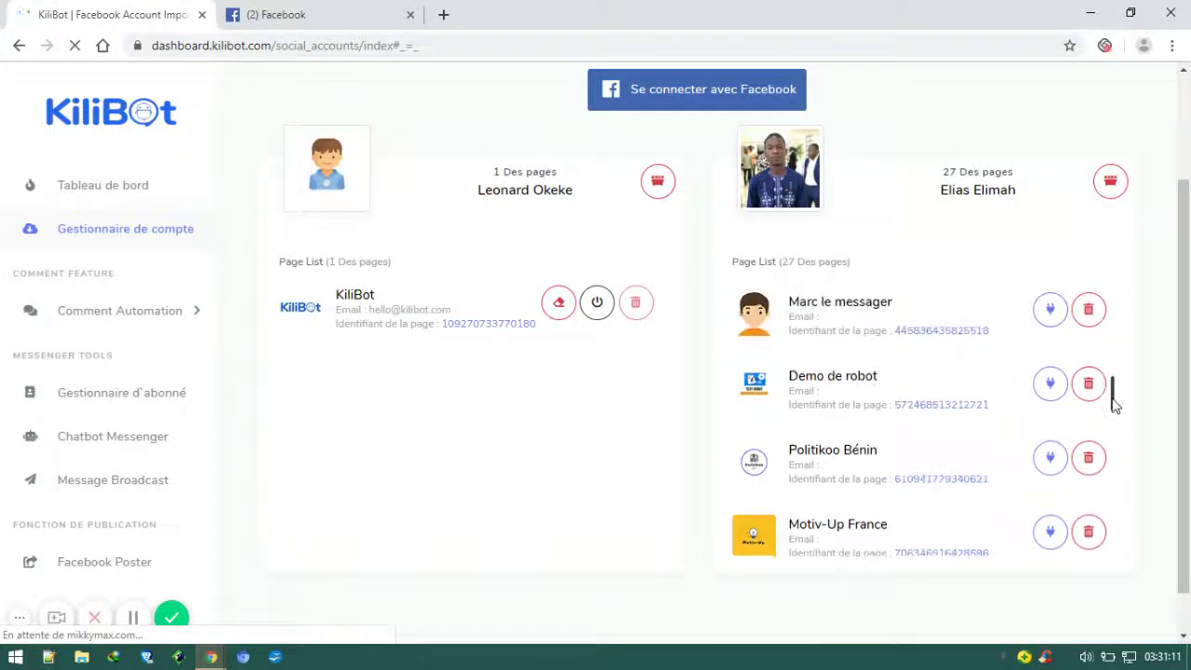
{"action": "left_click", "coordinate": [1051, 311]}
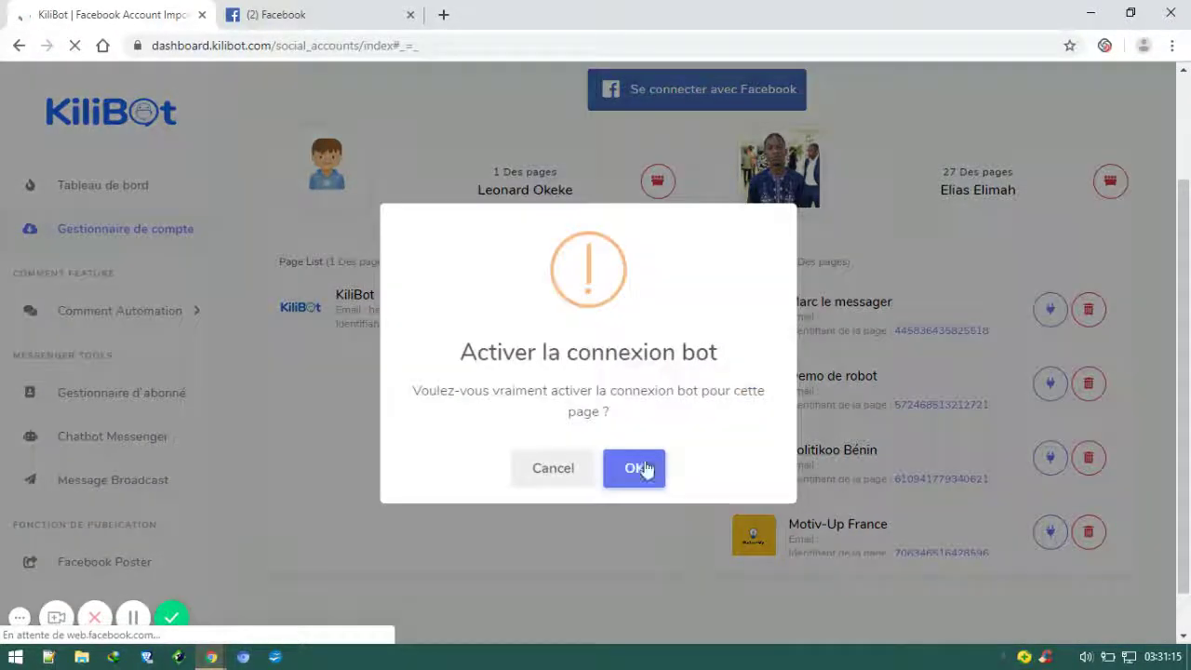
{"action": "left_click", "coordinate": [648, 471]}
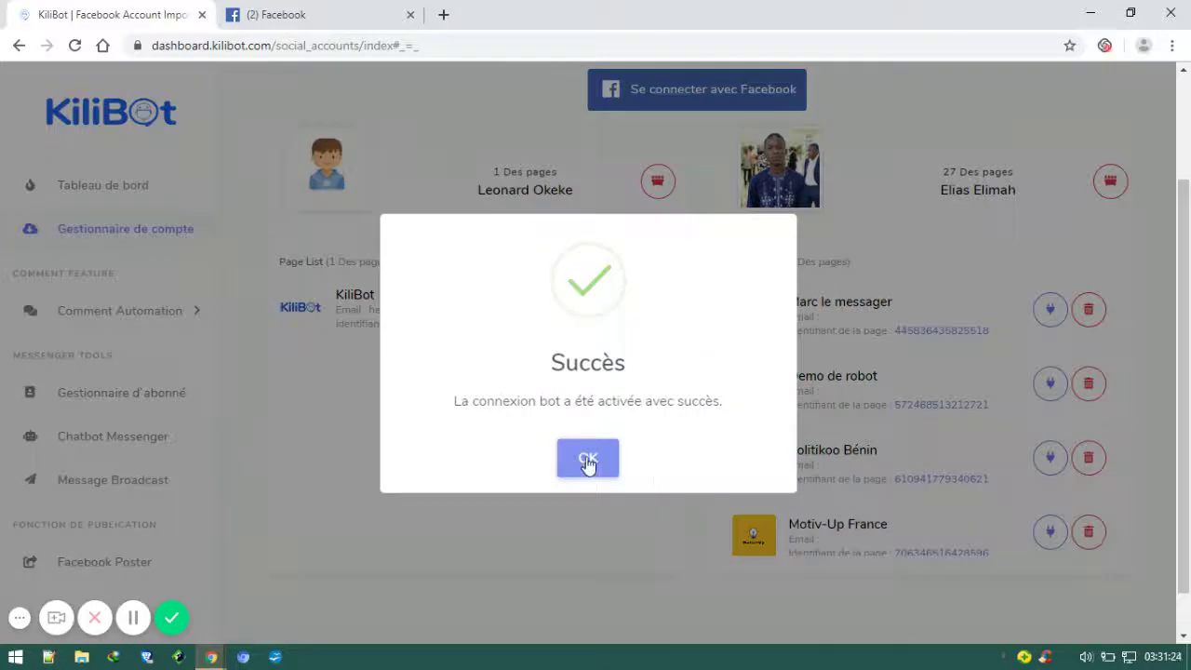
{"action": "left_click", "coordinate": [587, 462]}
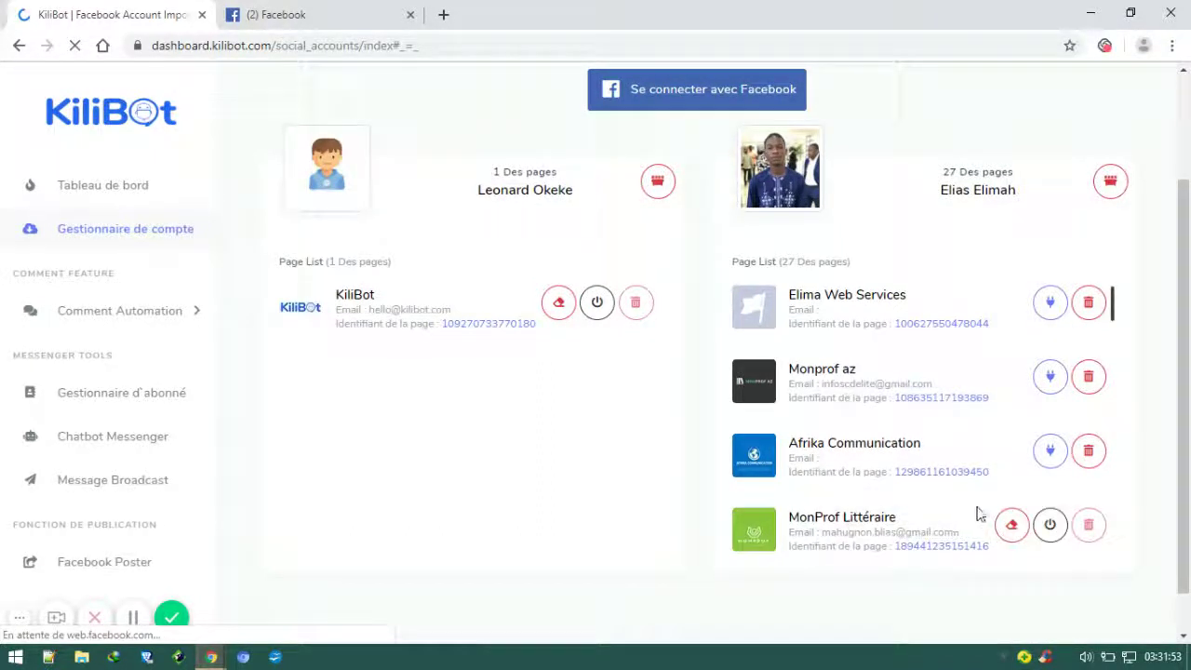
Step: Check the option to disable the bot connection on MonProf Littéraire without applying it, and look over the imported page list
{"action": "left_click", "coordinate": [1050, 527]}
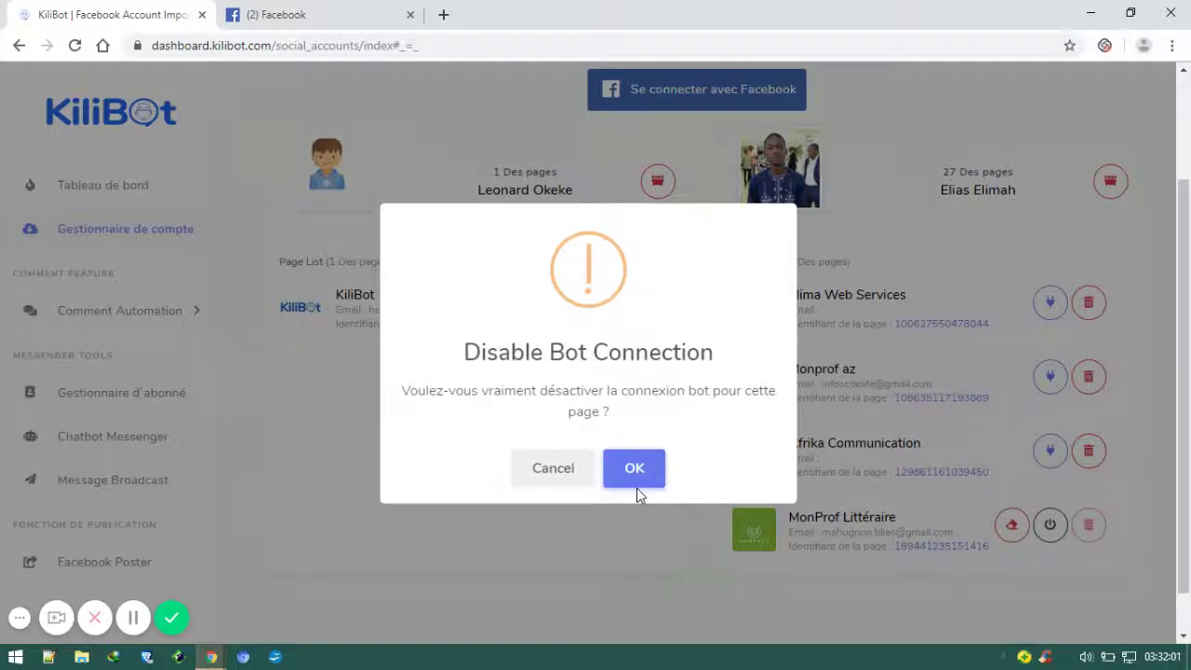
{"action": "left_click", "coordinate": [557, 474]}
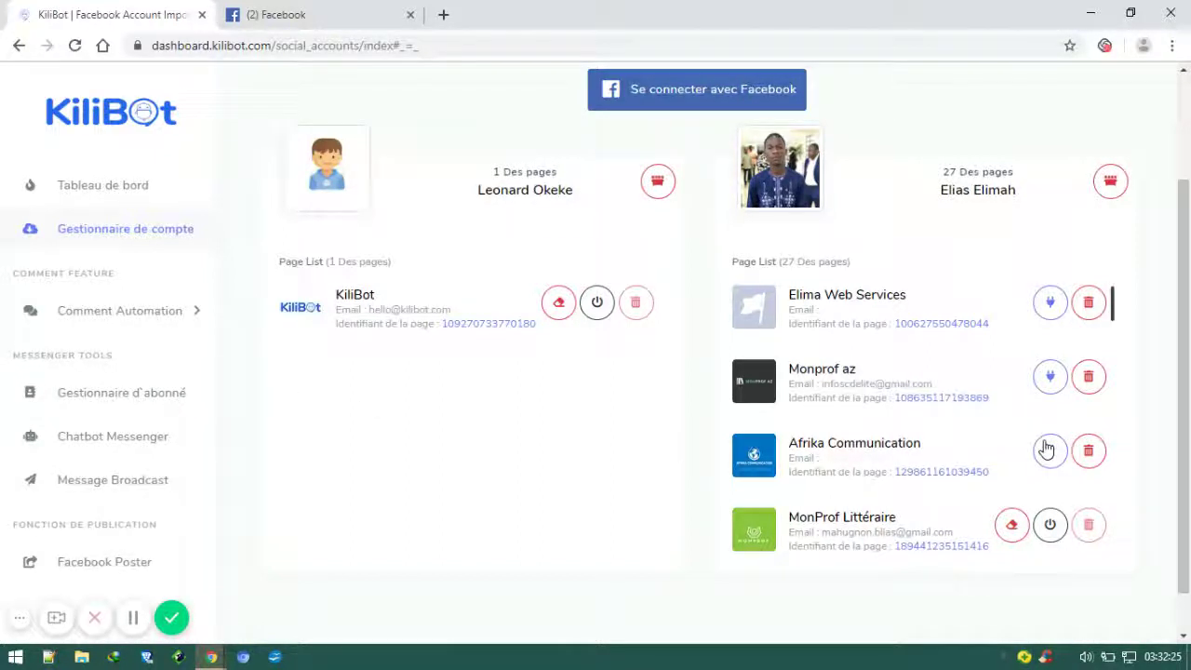
{"action": "left_click_drag", "start_coordinate": [1117, 310], "coordinate": [1116, 402]}
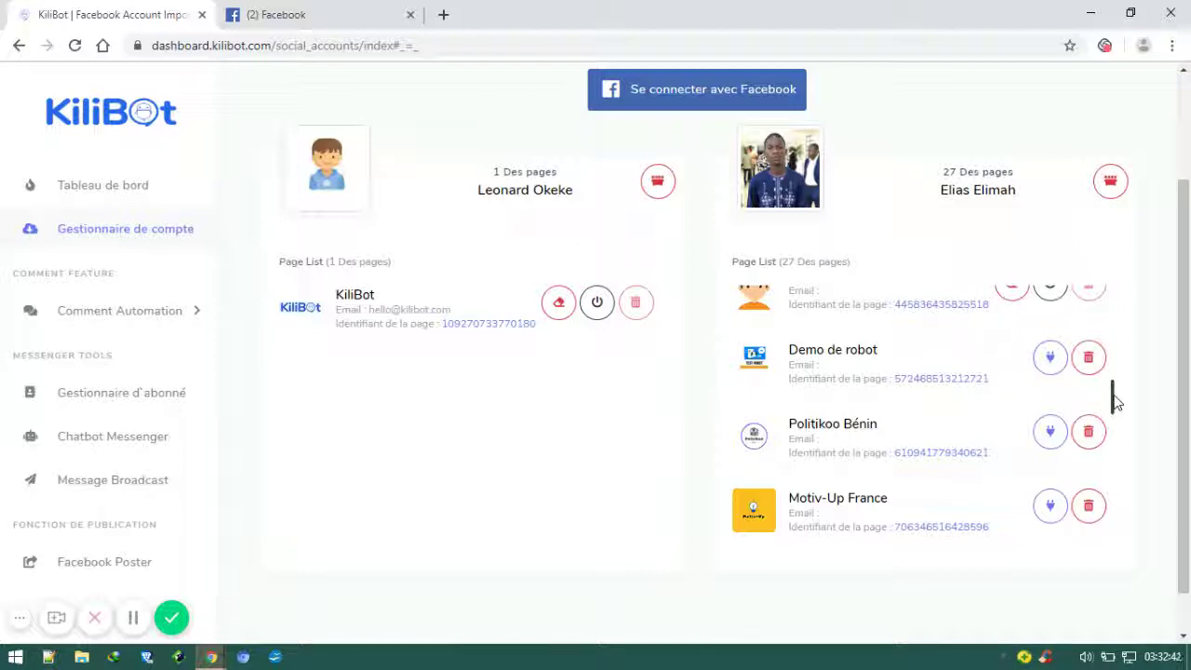
{"action": "left_click_drag", "start_coordinate": [1111, 372], "coordinate": [1111, 274]}
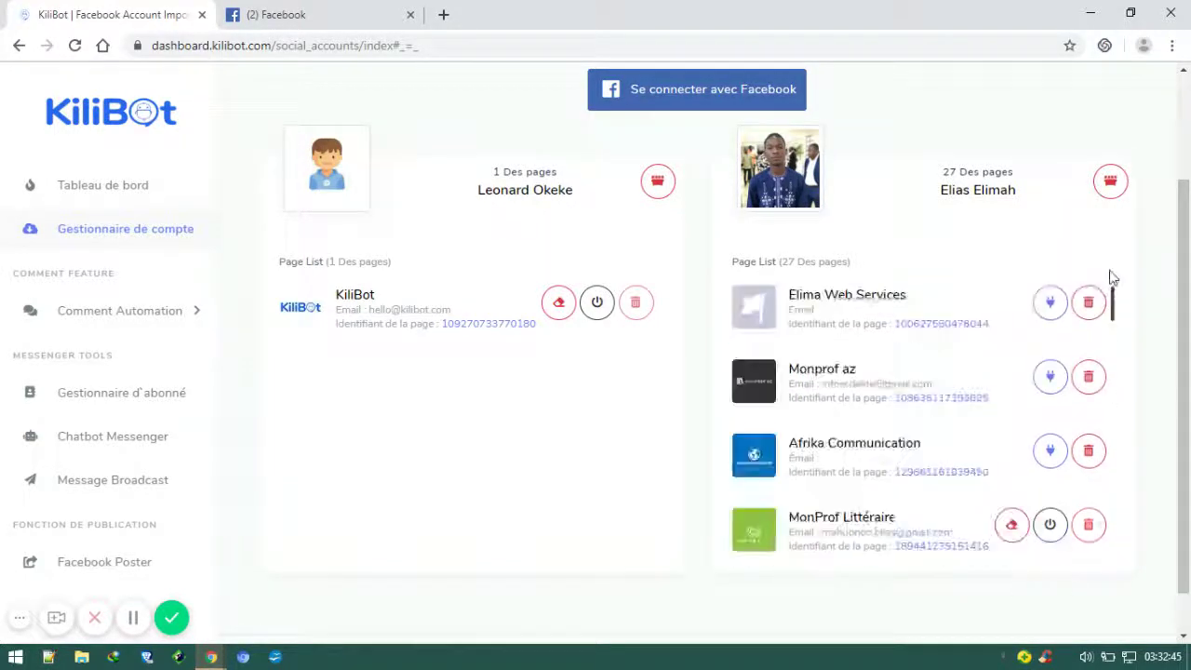
{"action": "scroll", "coordinate": [1107, 321], "scroll_direction": "down", "scroll_amount": 5}
{"action": "scroll", "coordinate": [1111, 391], "scroll_direction": "up", "scroll_amount": 1}
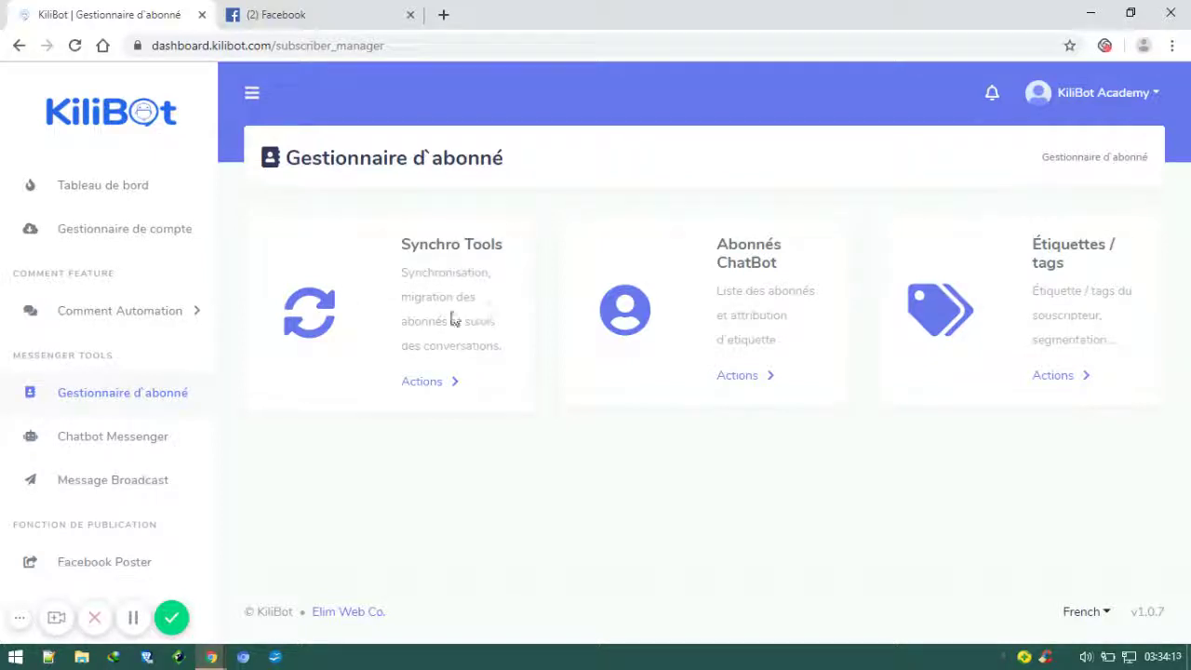
Step: Open Synchro Tools from the subscriber manager and look over the statistics and tools for the Marc le messager page
{"action": "left_click", "coordinate": [421, 381]}
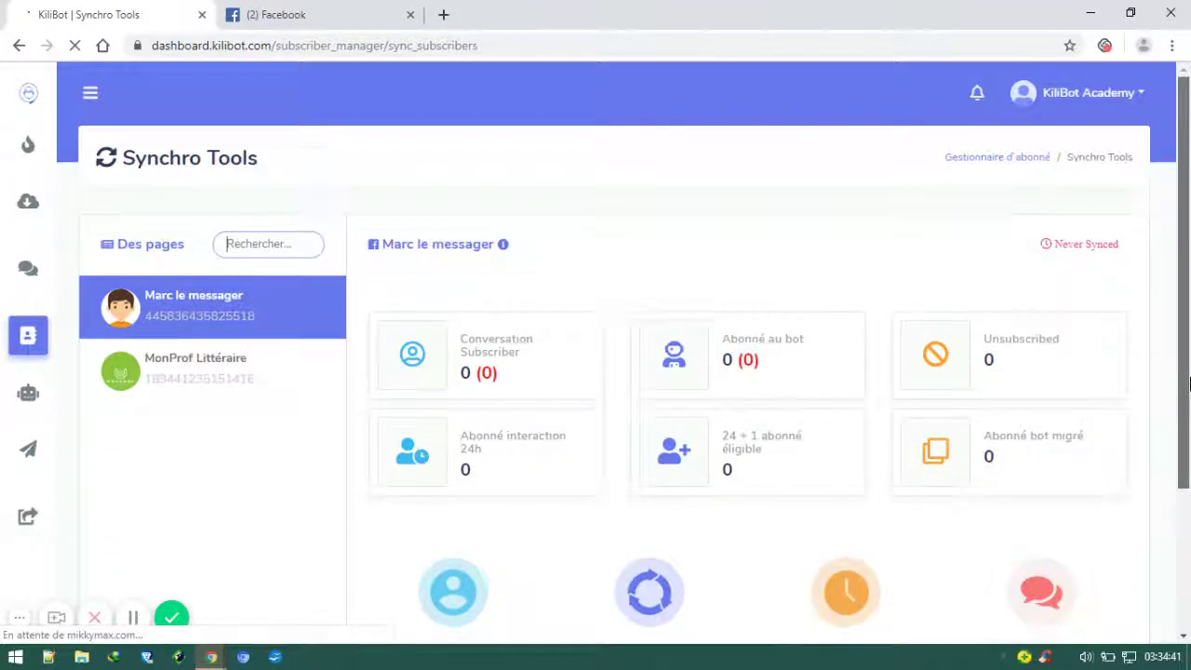
{"action": "scroll", "coordinate": [1189, 391], "scroll_direction": "down", "scroll_amount": 1}
{"action": "scroll", "coordinate": [1189, 400], "scroll_direction": "down", "scroll_amount": 2}
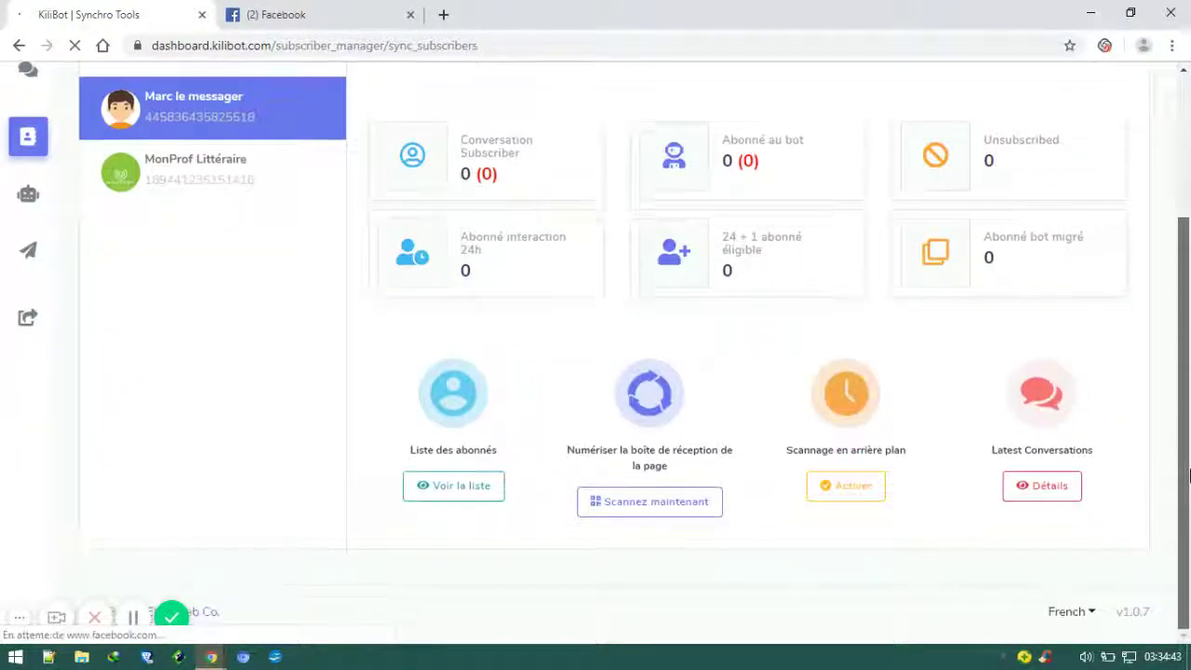
{"action": "scroll", "coordinate": [1189, 419], "scroll_direction": "up", "scroll_amount": 3}
{"action": "scroll", "coordinate": [1188, 428], "scroll_direction": "down", "scroll_amount": 2}
{"action": "scroll", "coordinate": [1188, 428], "scroll_direction": "up", "scroll_amount": 2}
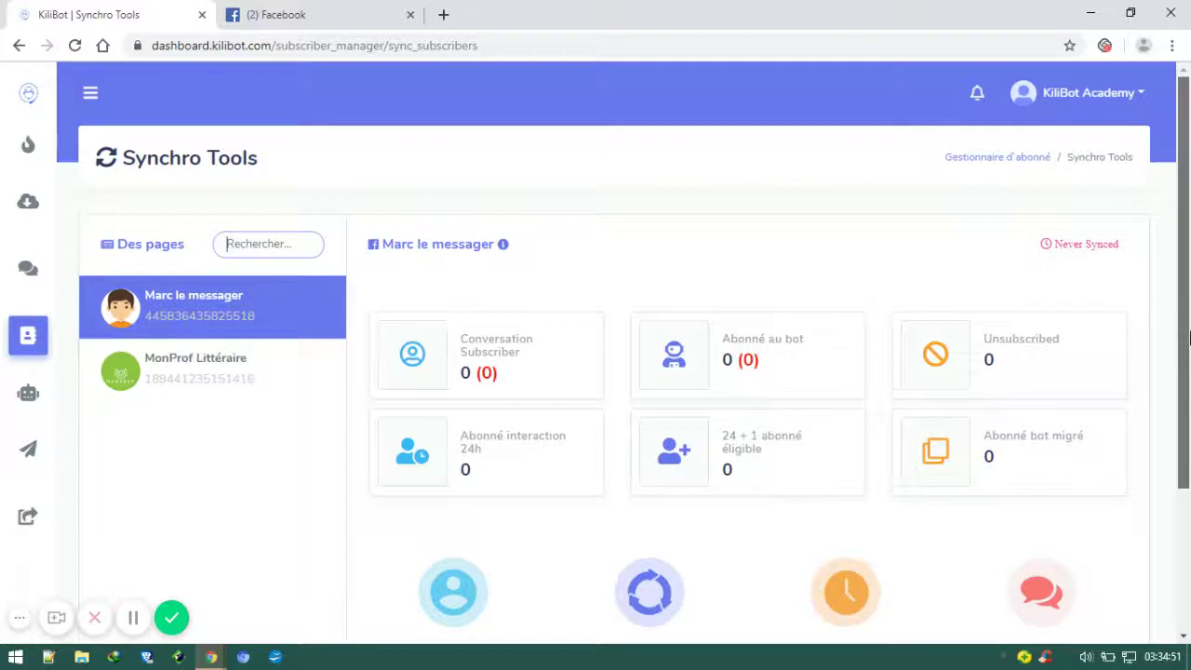
Step: View the Marc le messager page's subscriber list, close it and return to the synchronisation tools
{"action": "left_click_drag", "start_coordinate": [1188, 328], "coordinate": [1188, 470]}
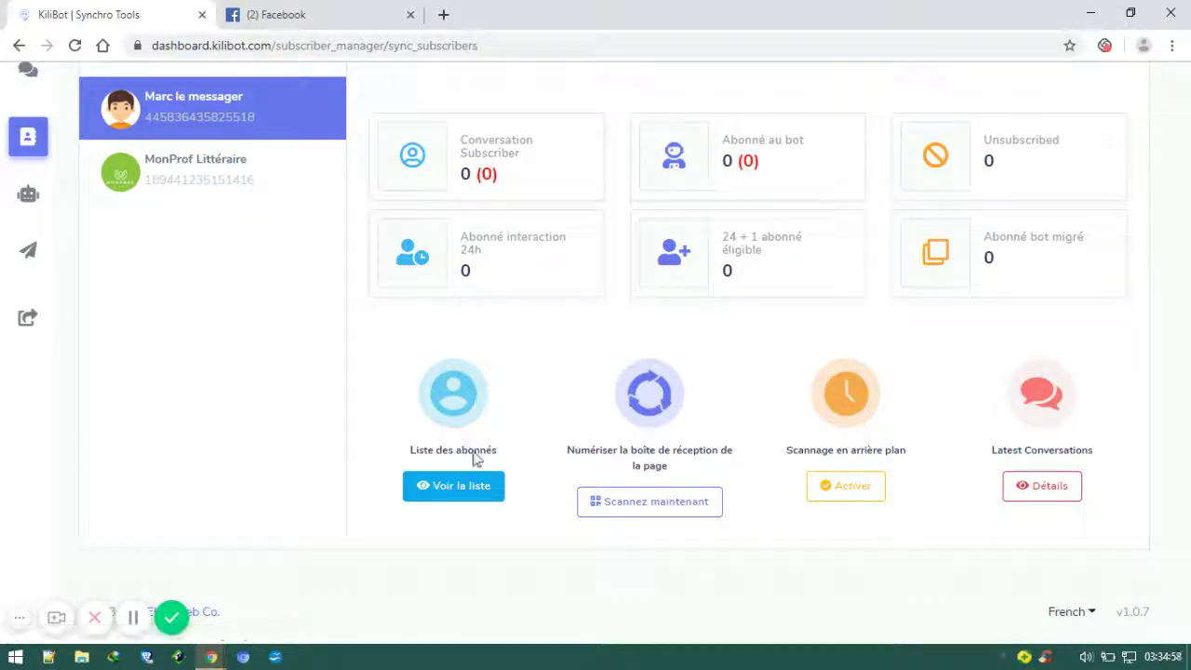
{"action": "left_click", "coordinate": [473, 485]}
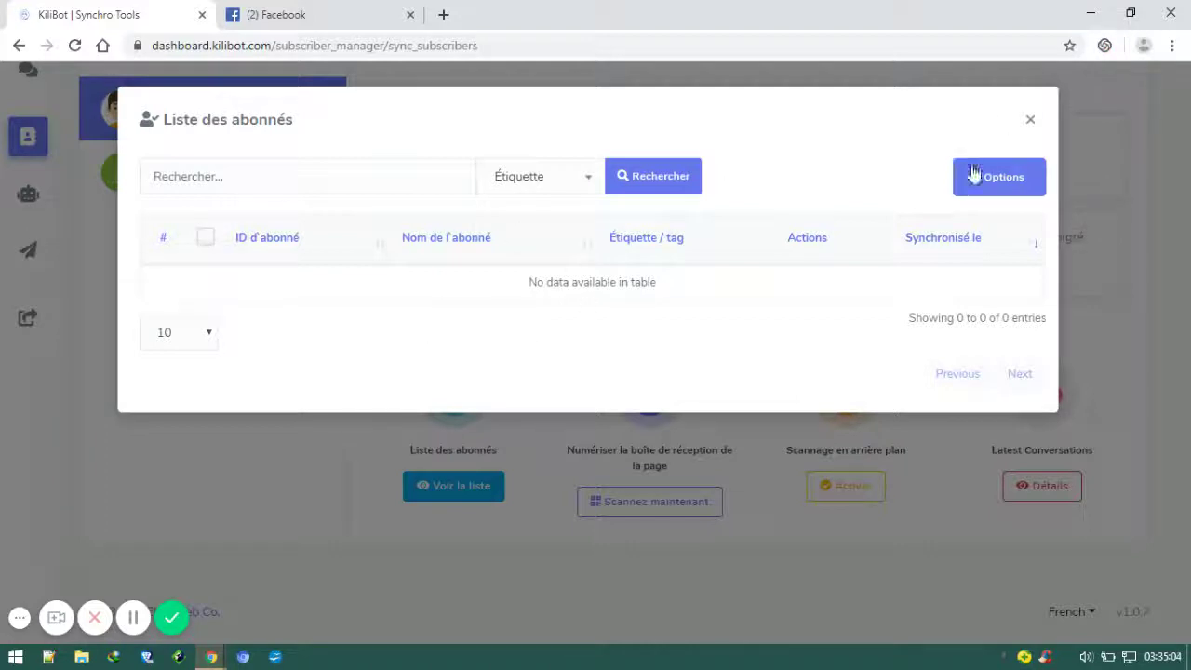
{"action": "left_click", "coordinate": [1033, 120]}
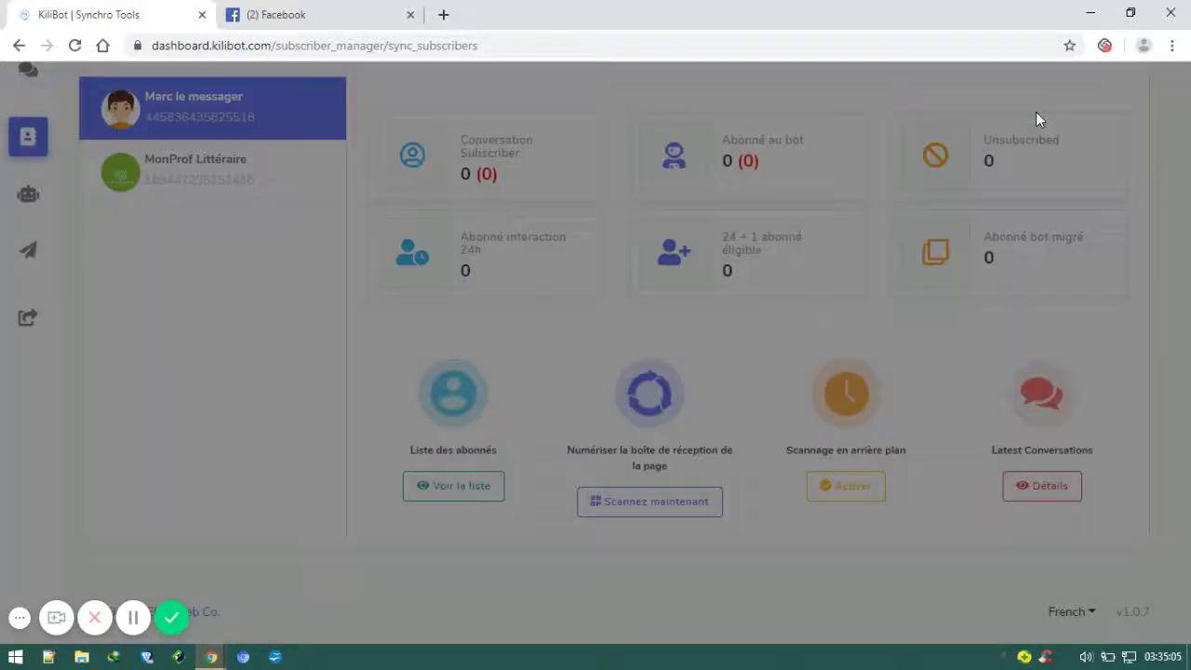
{"action": "scroll", "coordinate": [763, 391], "scroll_direction": "up", "scroll_amount": 2}
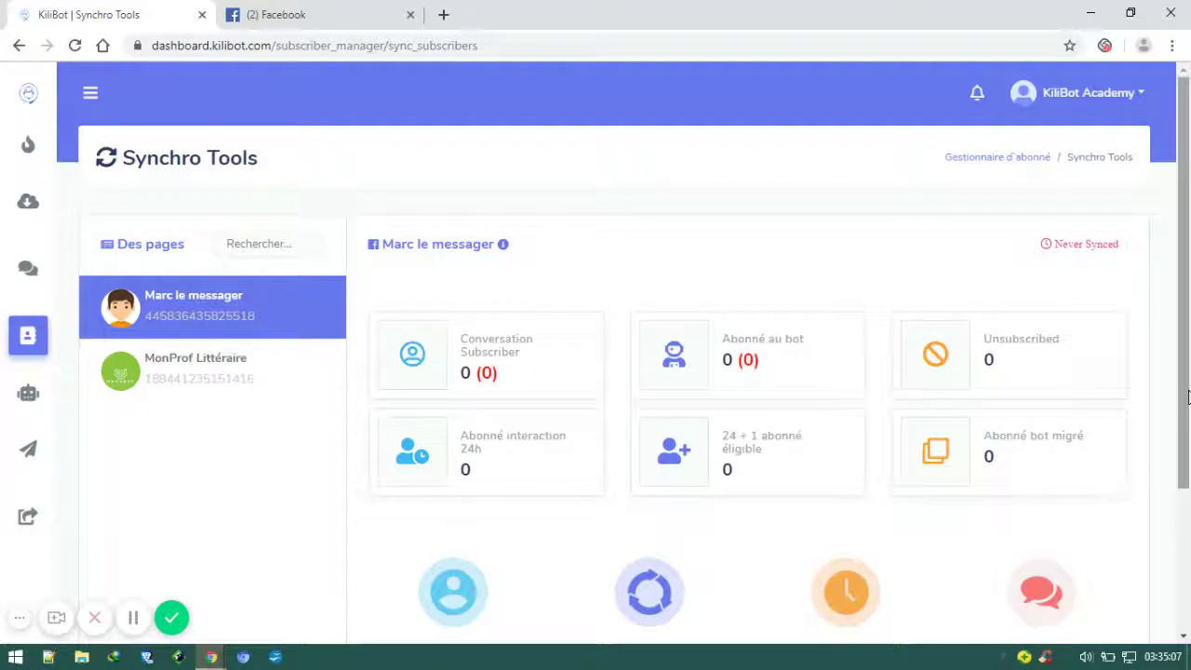
{"action": "scroll", "coordinate": [584, 558], "scroll_direction": "down", "scroll_amount": 2}
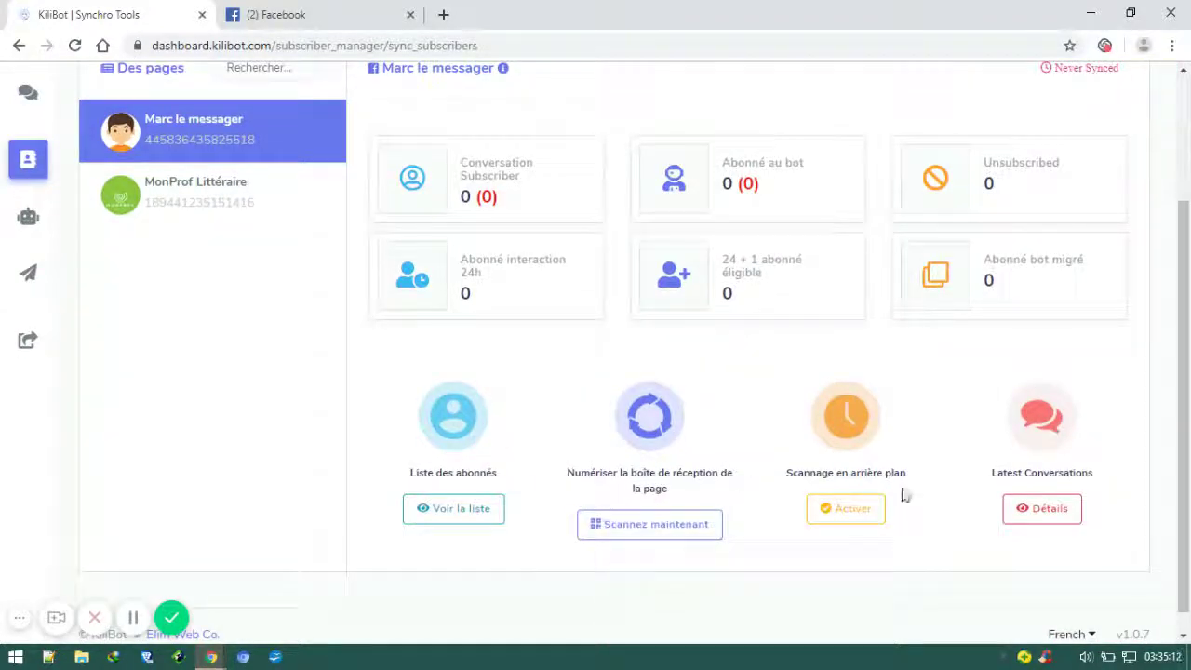
{"action": "left_click", "coordinate": [829, 510]}
{"action": "left_click", "coordinate": [837, 523]}
{"action": "left_click", "coordinate": [853, 522]}
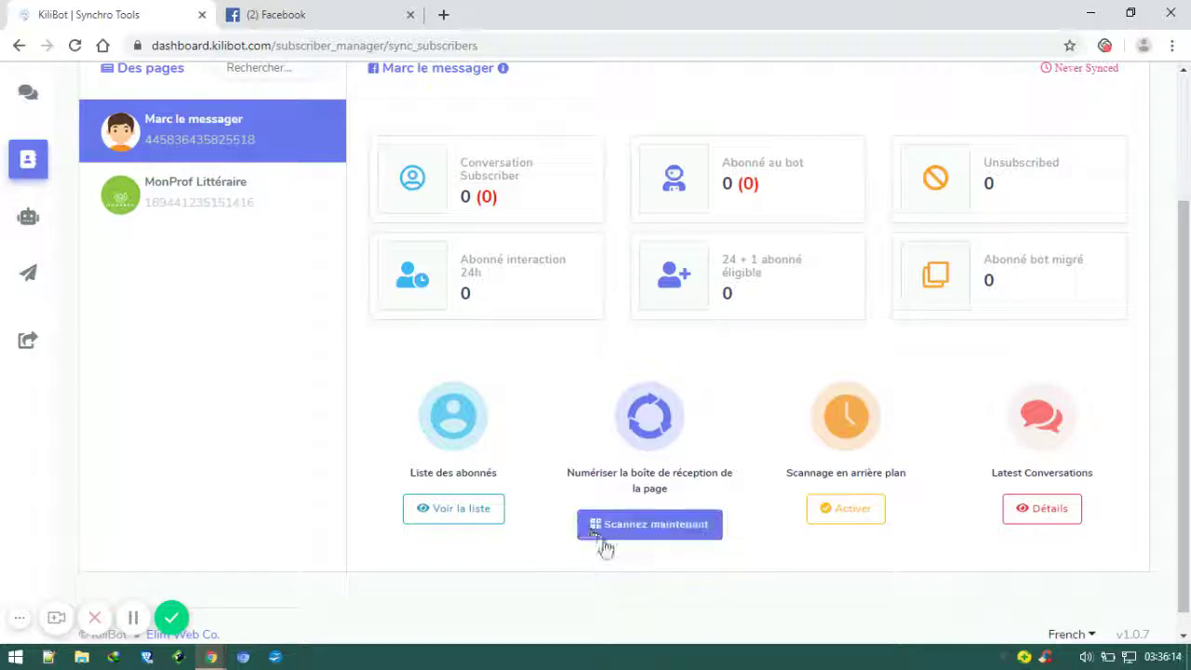
Step: Open the inbox scan for the Marc le messager page and choose to analyse all subscribers (Analyser tous les abonnés)
{"action": "left_click", "coordinate": [654, 526]}
{"action": "left_click", "coordinate": [476, 223]}
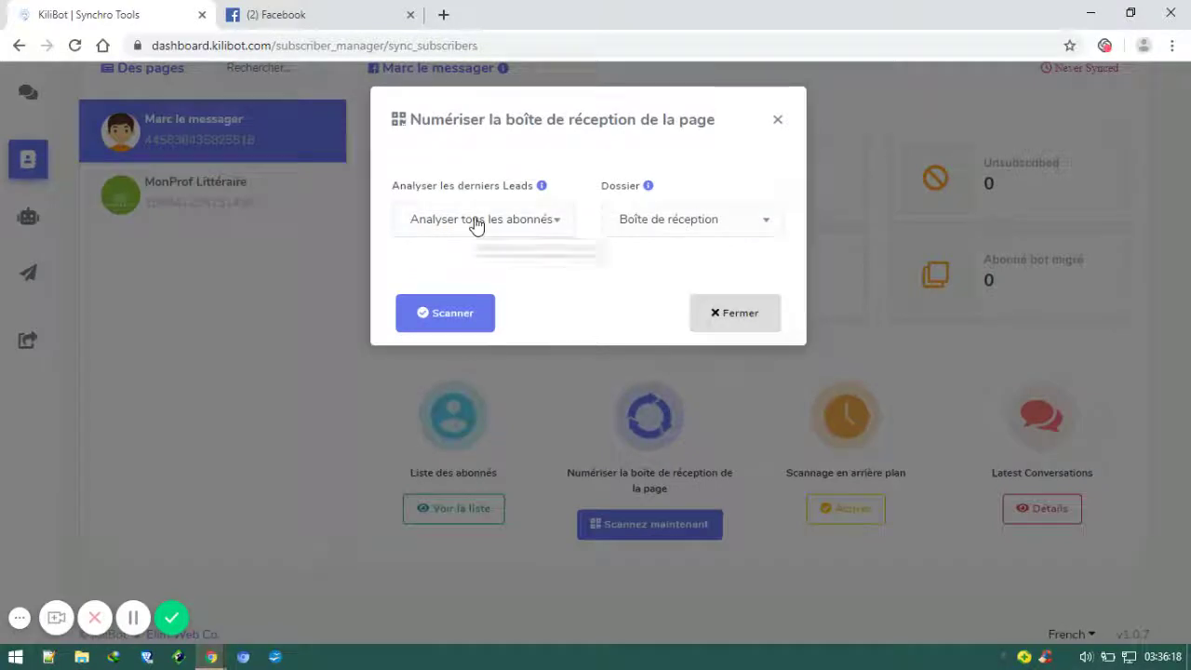
{"action": "left_click", "coordinate": [476, 223]}
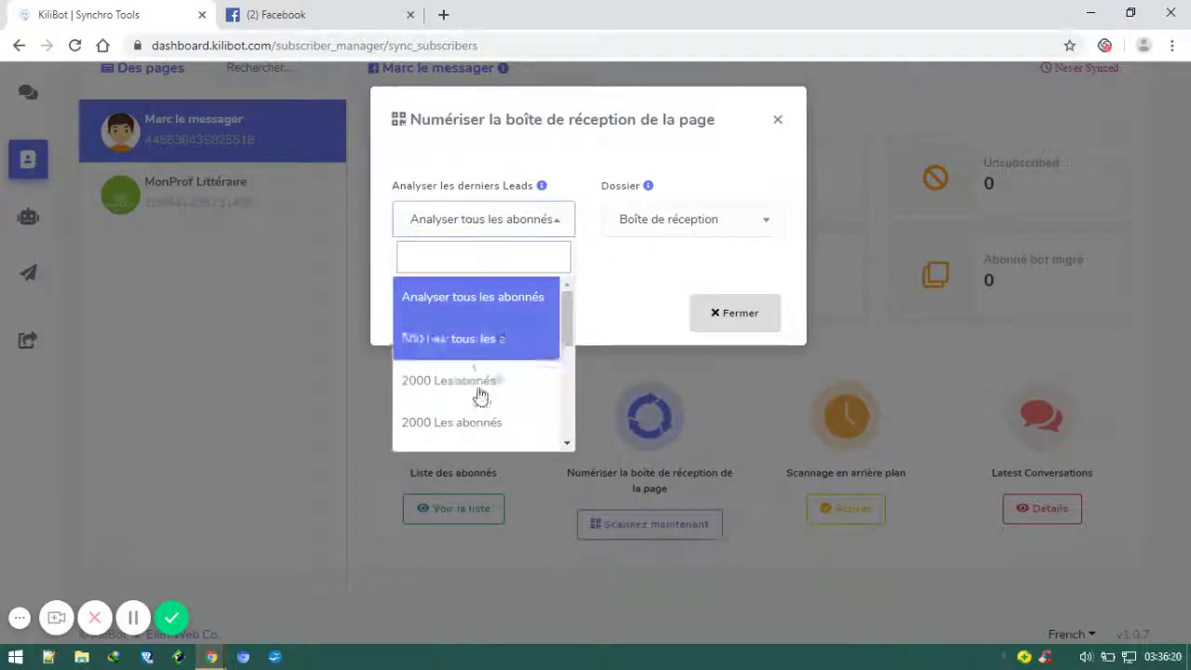
{"action": "scroll", "coordinate": [481, 419], "scroll_direction": "down", "scroll_amount": 1}
{"action": "scroll", "coordinate": [502, 390], "scroll_direction": "up", "scroll_amount": 1}
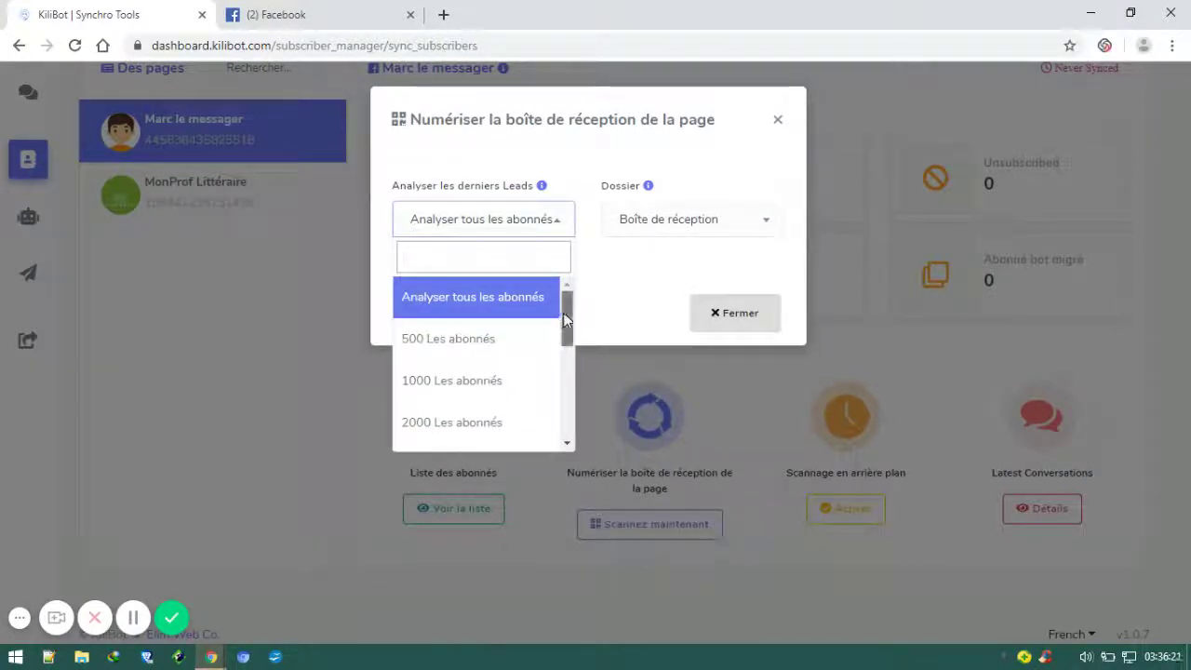
{"action": "left_click_drag", "start_coordinate": [564, 319], "coordinate": [564, 294]}
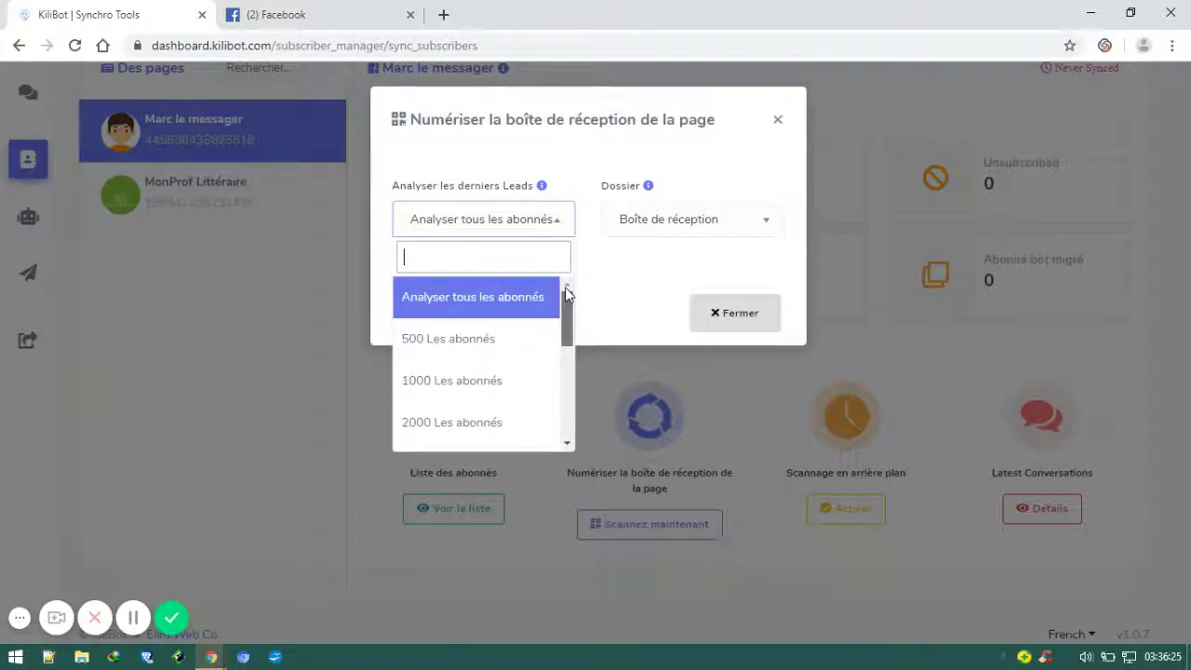
{"action": "left_click", "coordinate": [468, 311]}
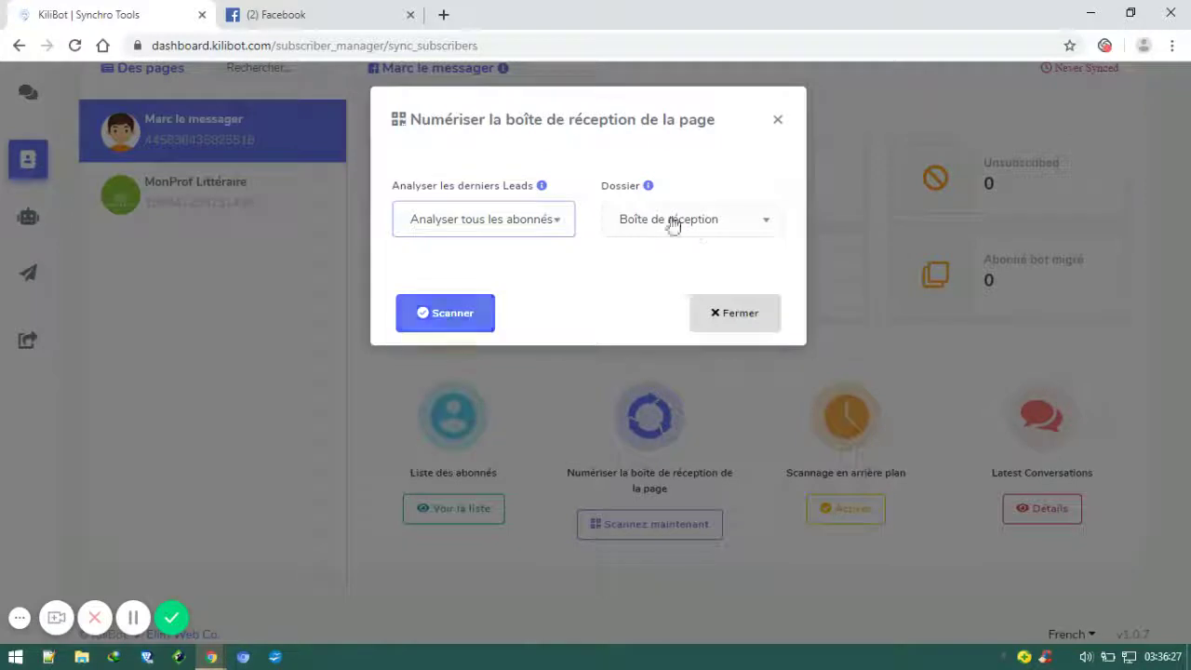
Step: Choose Boîte de réception as the folder, run the subscriber scan and close the scan dialog
{"action": "left_click", "coordinate": [707, 227]}
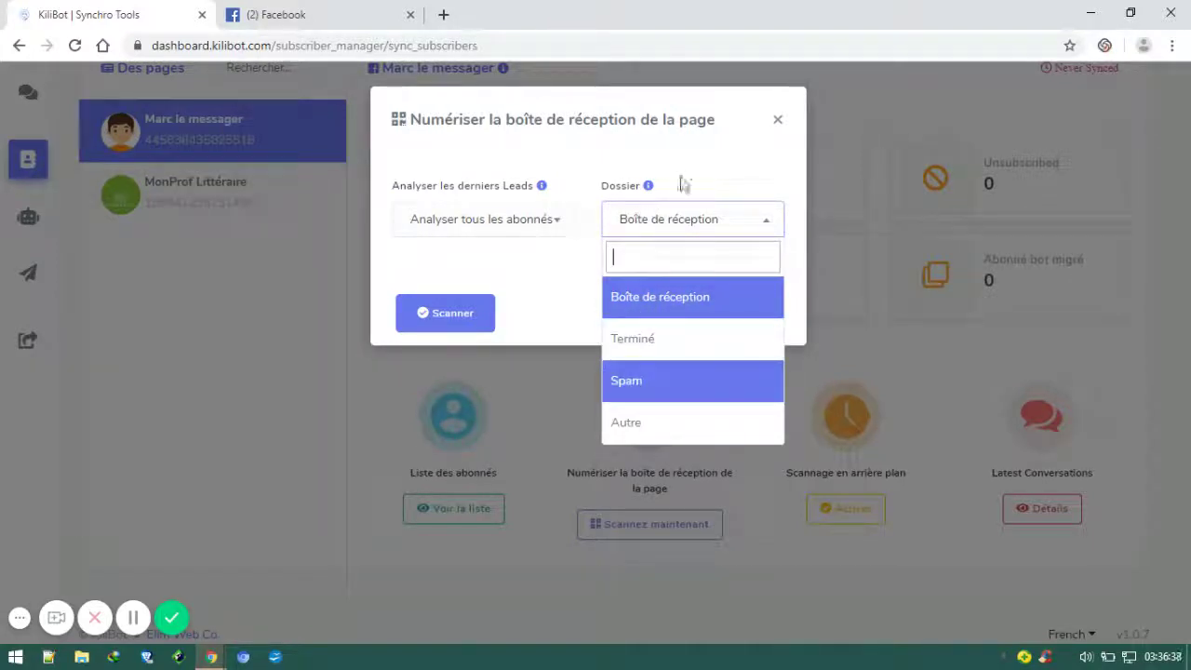
{"action": "left_click", "coordinate": [640, 300]}
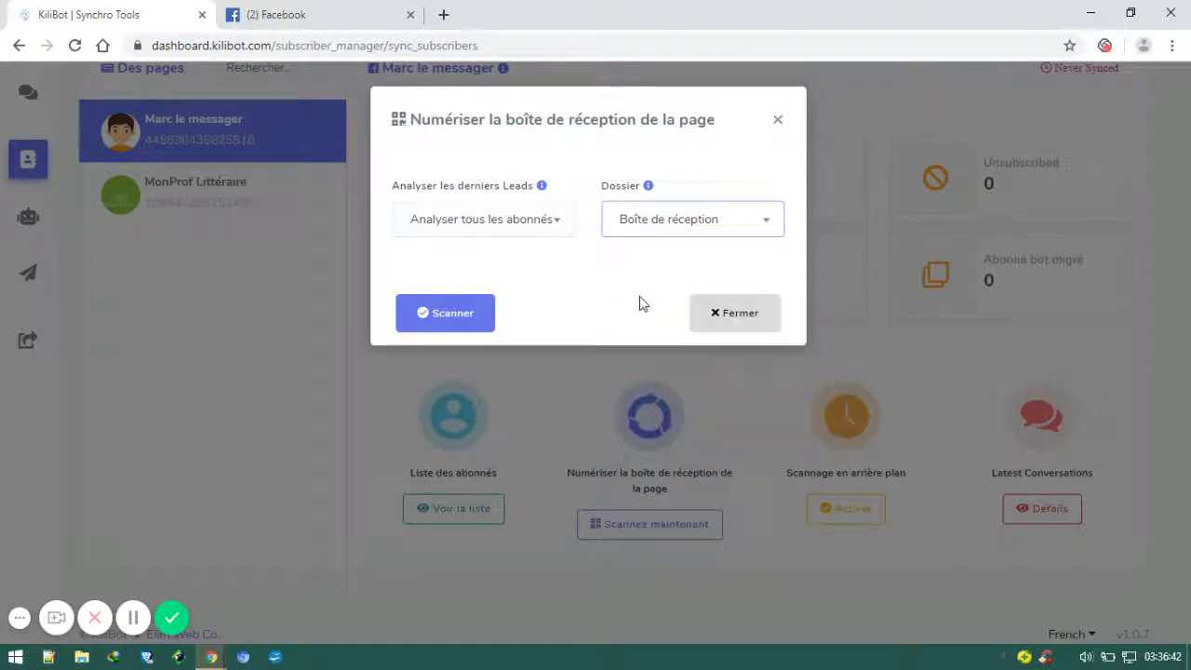
{"action": "left_click", "coordinate": [474, 316]}
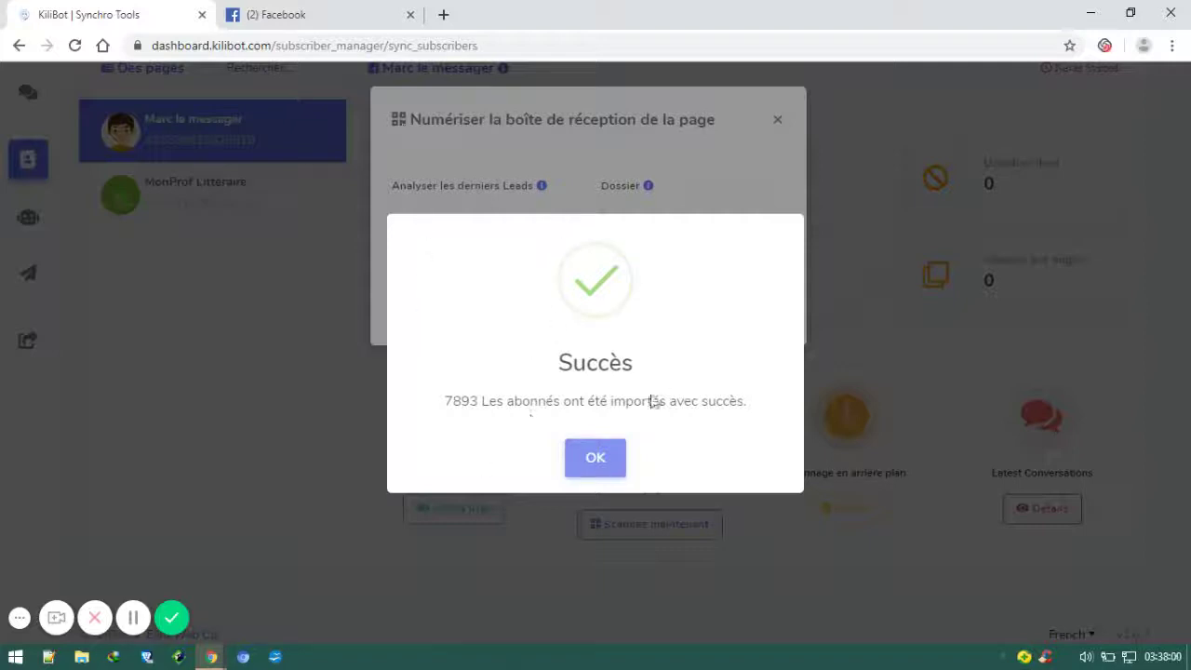
{"action": "left_click", "coordinate": [595, 458]}
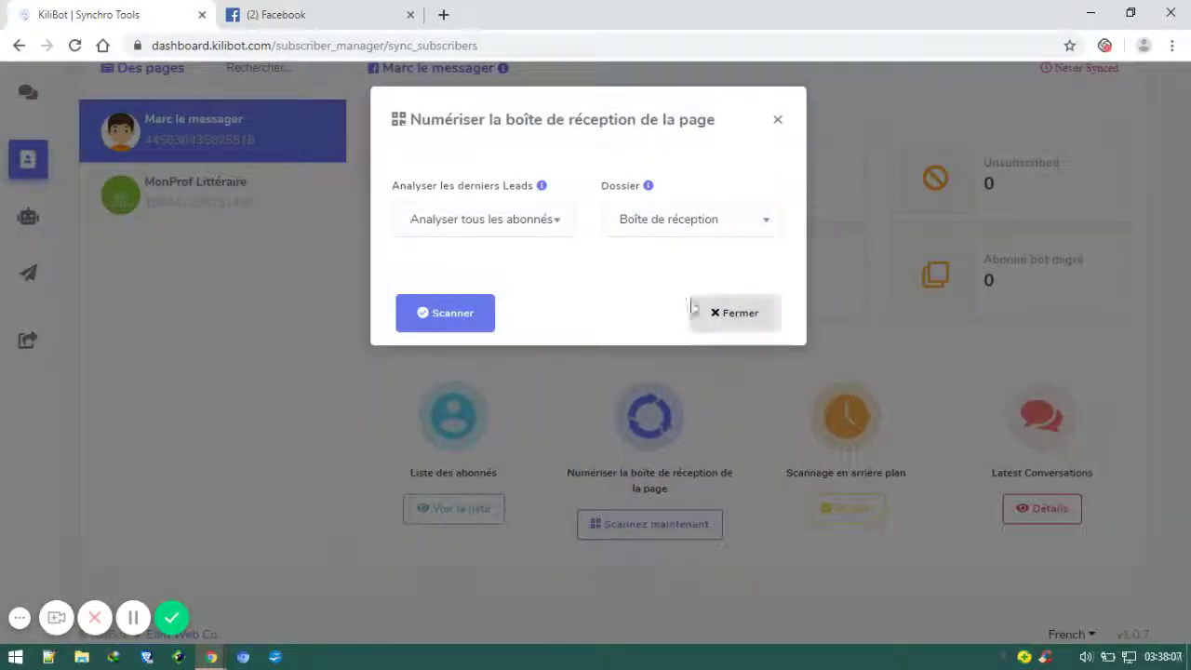
{"action": "left_click", "coordinate": [722, 321]}
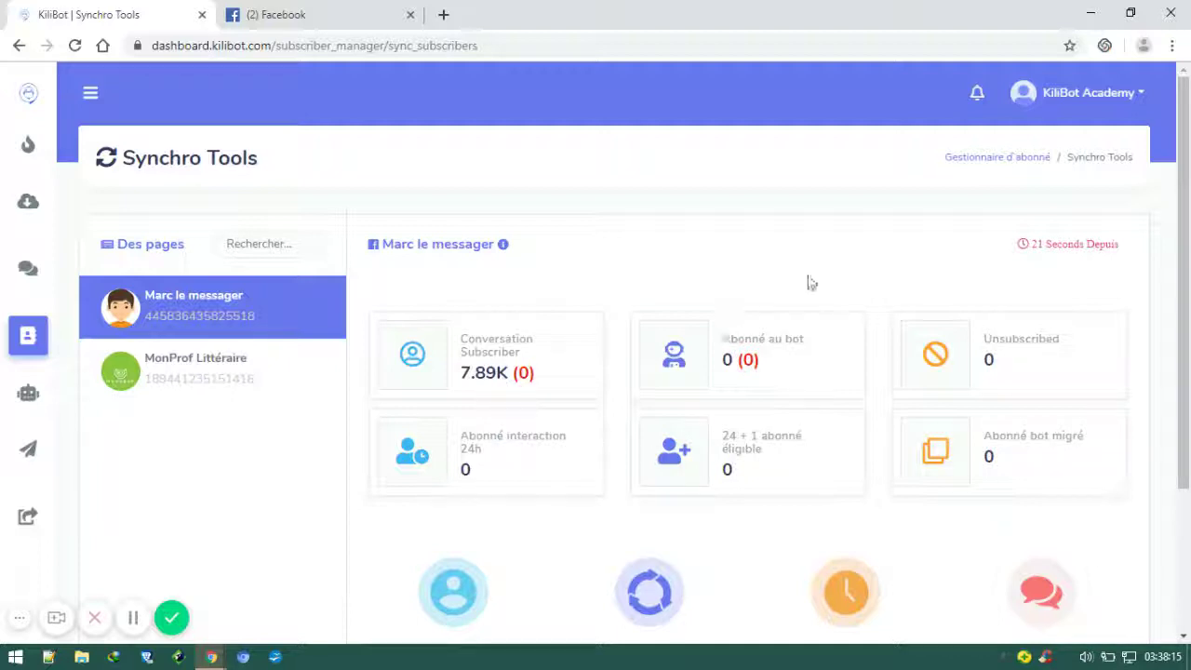
Step: Examine the last synchronisation time and the updated subscriber statistics for the Marc le messager page
{"action": "triple_click", "coordinate": [1070, 244]}
{"action": "scroll", "coordinate": [1183, 279], "scroll_direction": "down", "scroll_amount": 1}
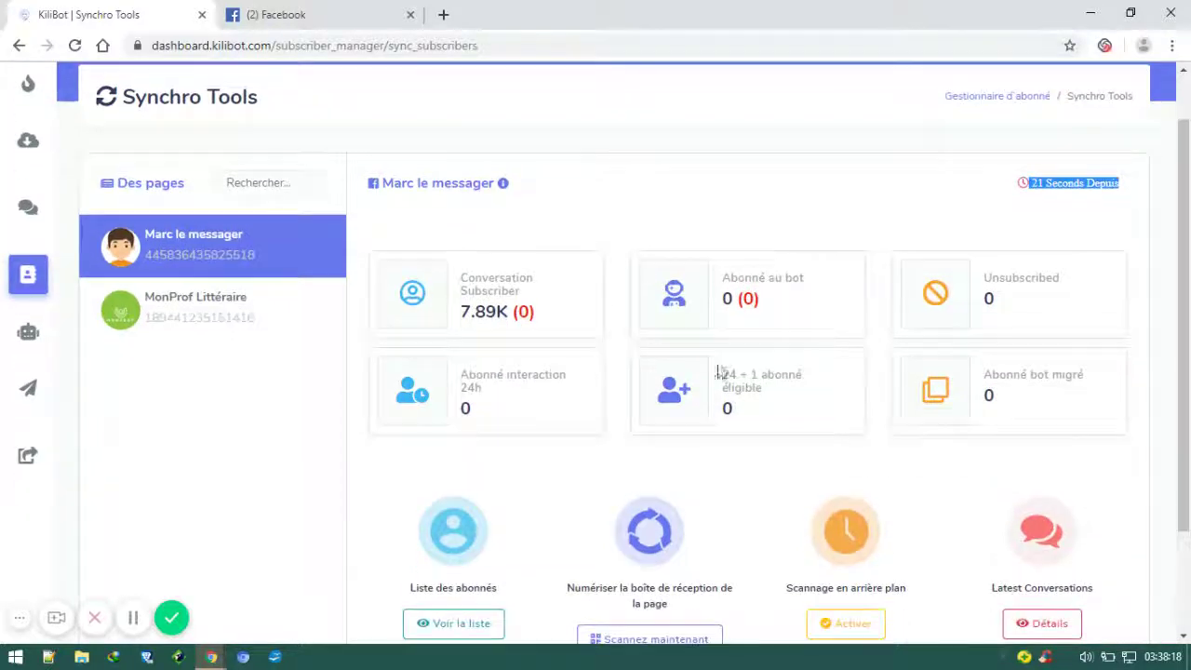
{"action": "left_click", "coordinate": [691, 248]}
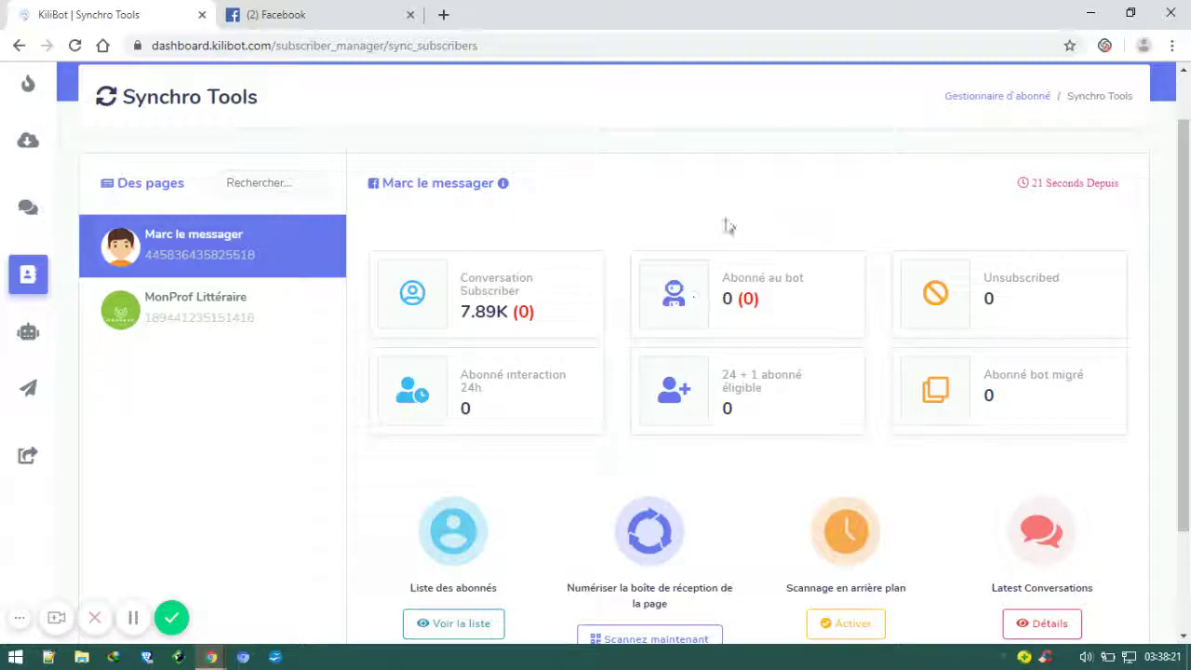
{"action": "scroll", "coordinate": [890, 539], "scroll_direction": "down", "scroll_amount": 2}
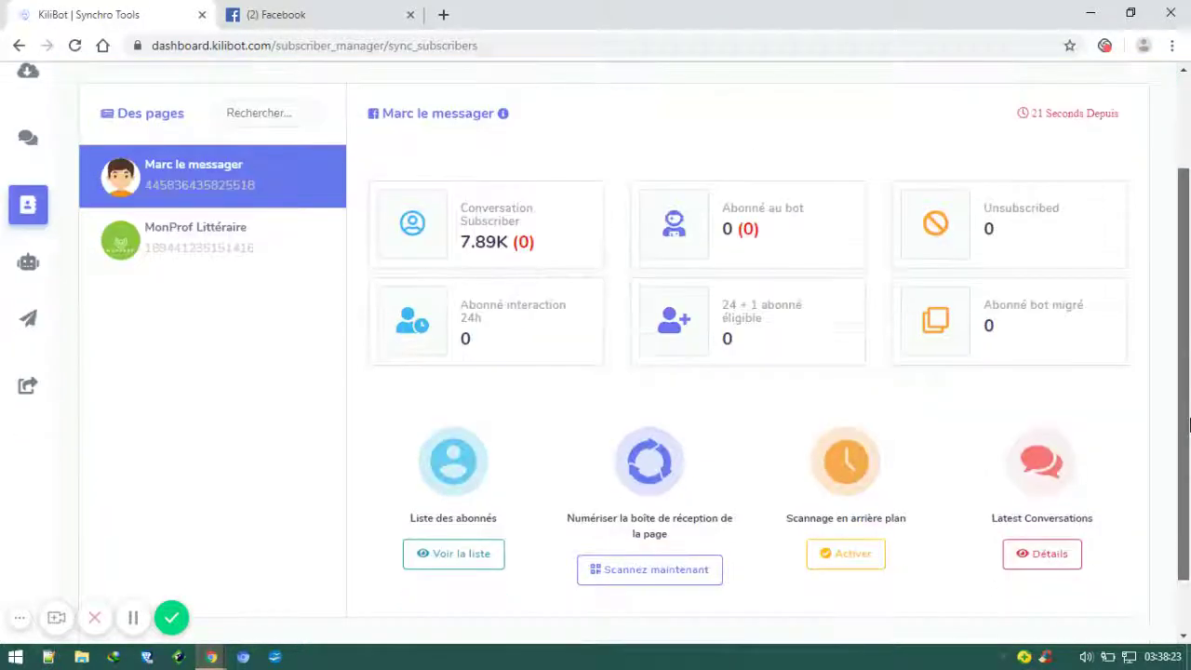
Step: Open the Marc le messager page's subscriber list and review its entries and pagination
{"action": "left_click", "coordinate": [465, 502]}
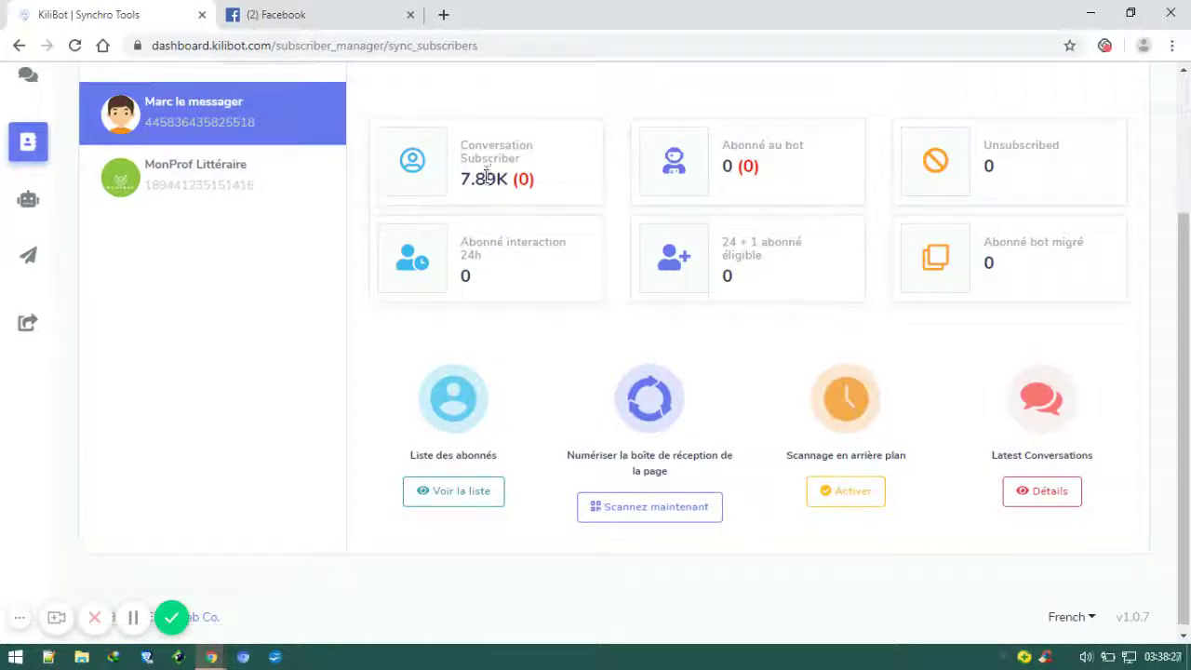
{"action": "left_click", "coordinate": [465, 502]}
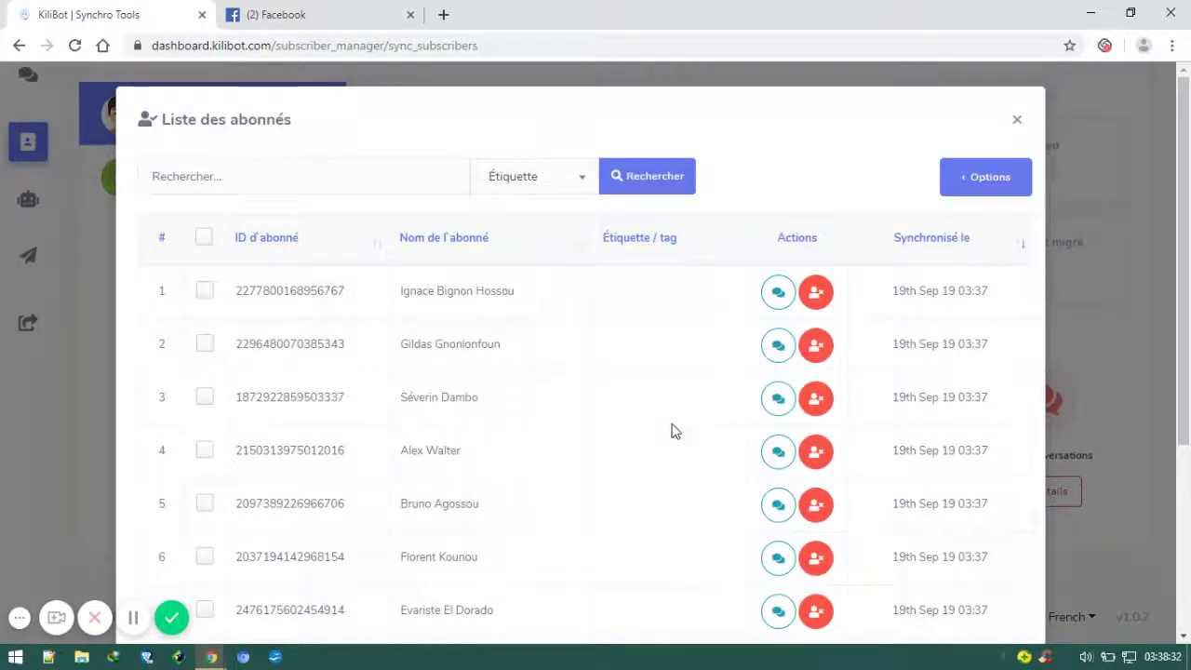
{"action": "left_click_drag", "start_coordinate": [1188, 368], "coordinate": [1189, 373]}
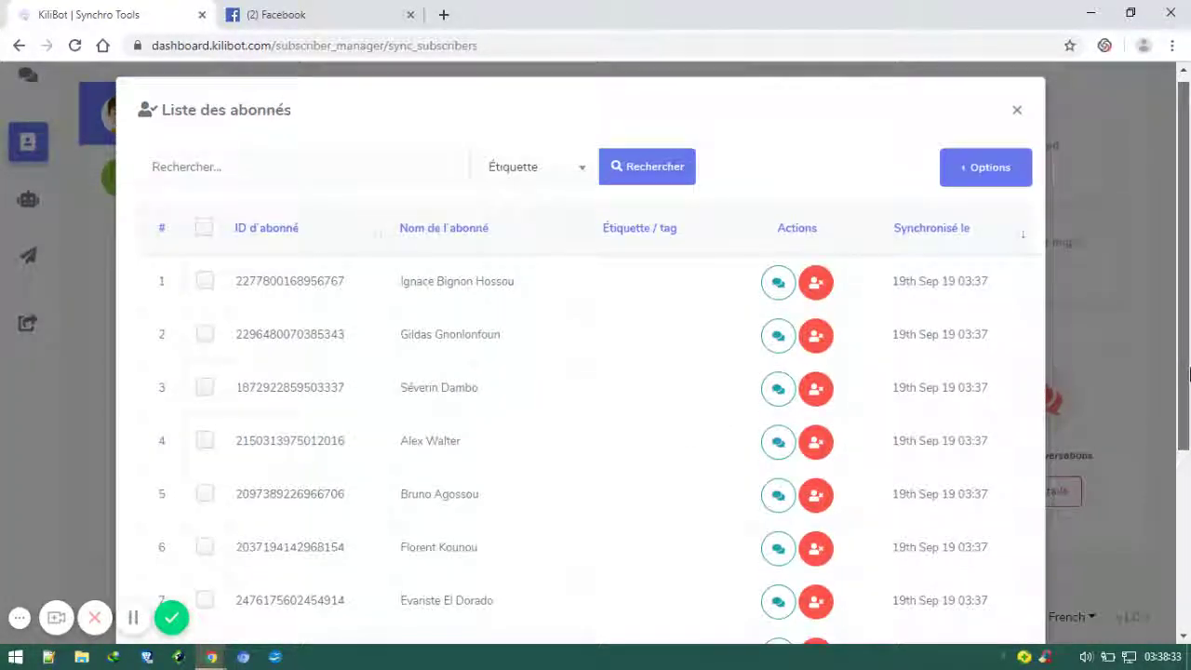
{"action": "scroll", "coordinate": [1189, 373], "scroll_direction": "down", "scroll_amount": 3}
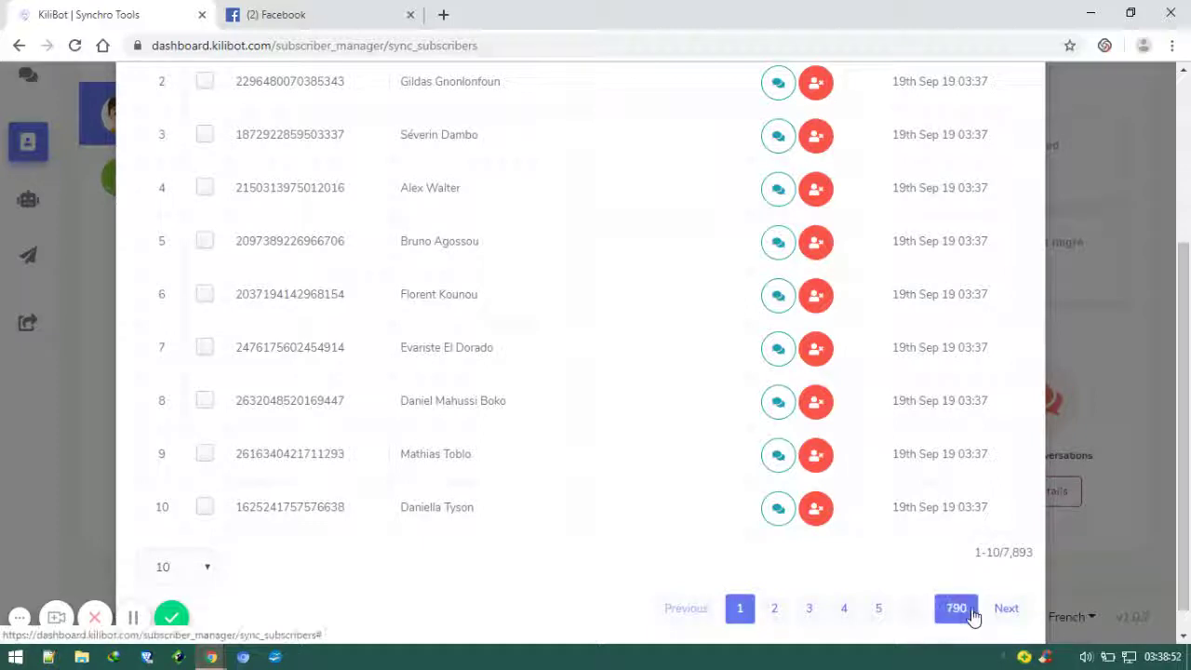
{"action": "left_click_drag", "start_coordinate": [1188, 507], "coordinate": [1189, 340]}
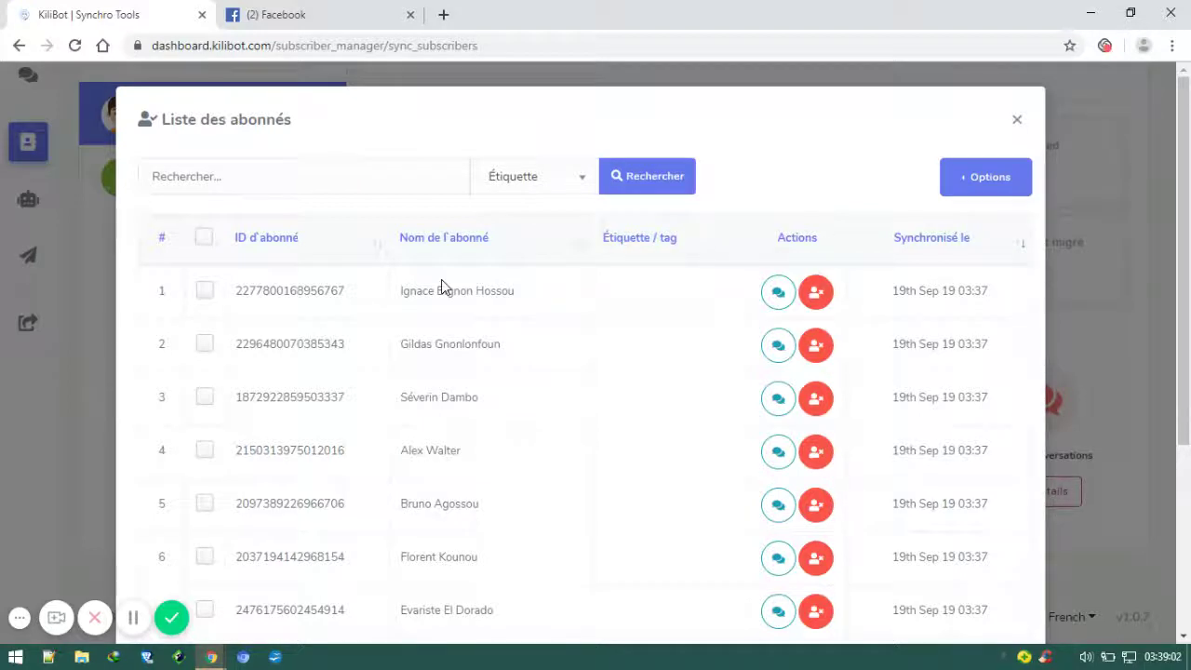
Step: Migrate the full Marc le messager subscriber list to the bot, confirm the migration and close the list
{"action": "left_click", "coordinate": [982, 191]}
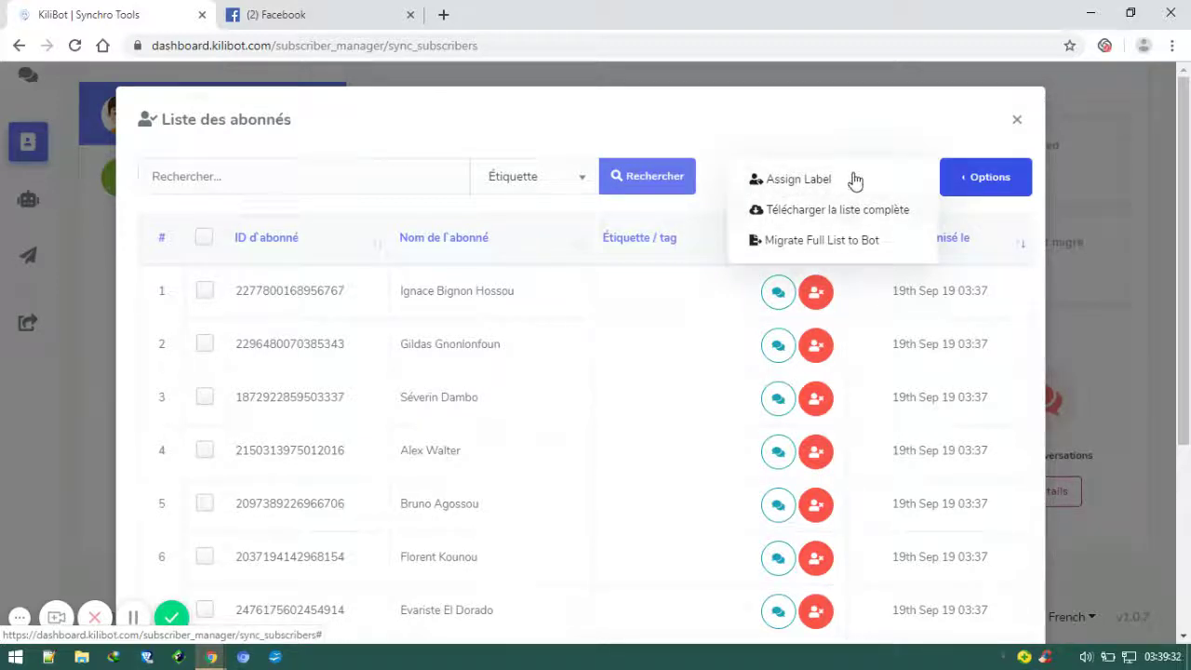
{"action": "left_click", "coordinate": [808, 244]}
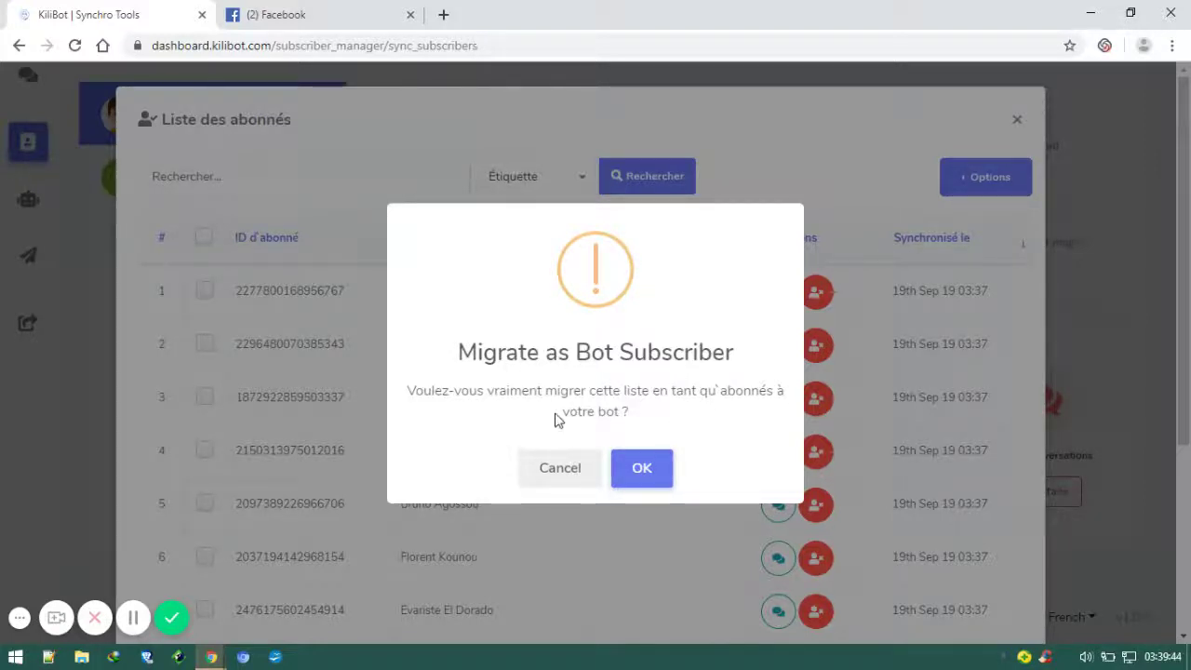
{"action": "left_click", "coordinate": [658, 480]}
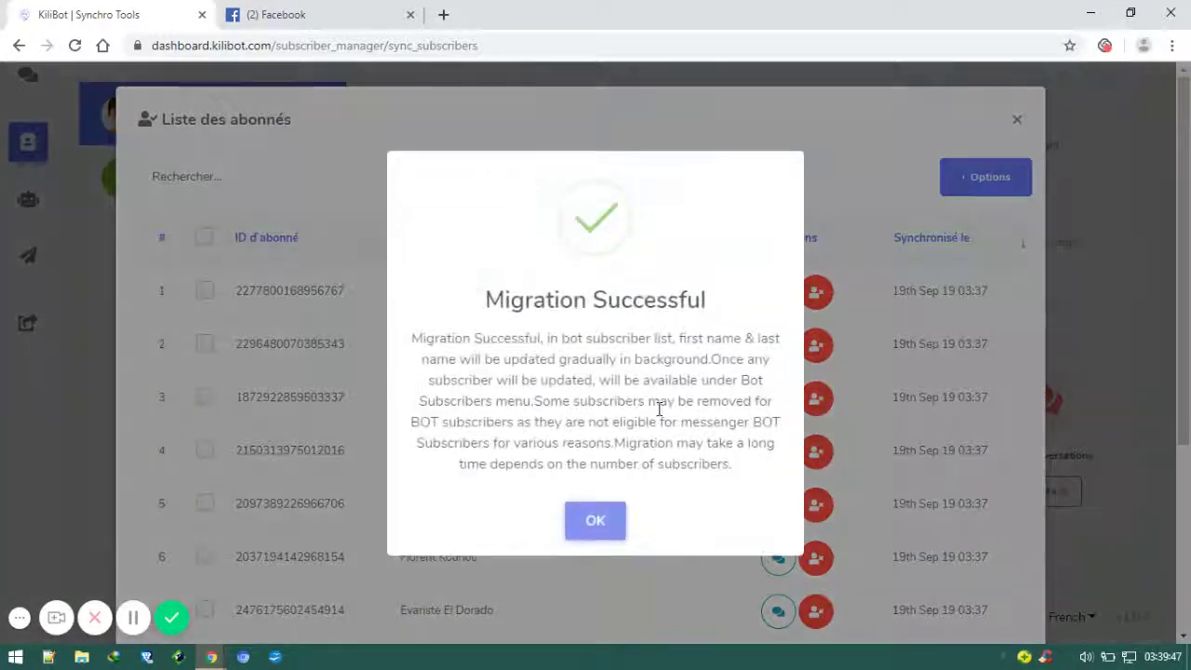
{"action": "left_click", "coordinate": [609, 521]}
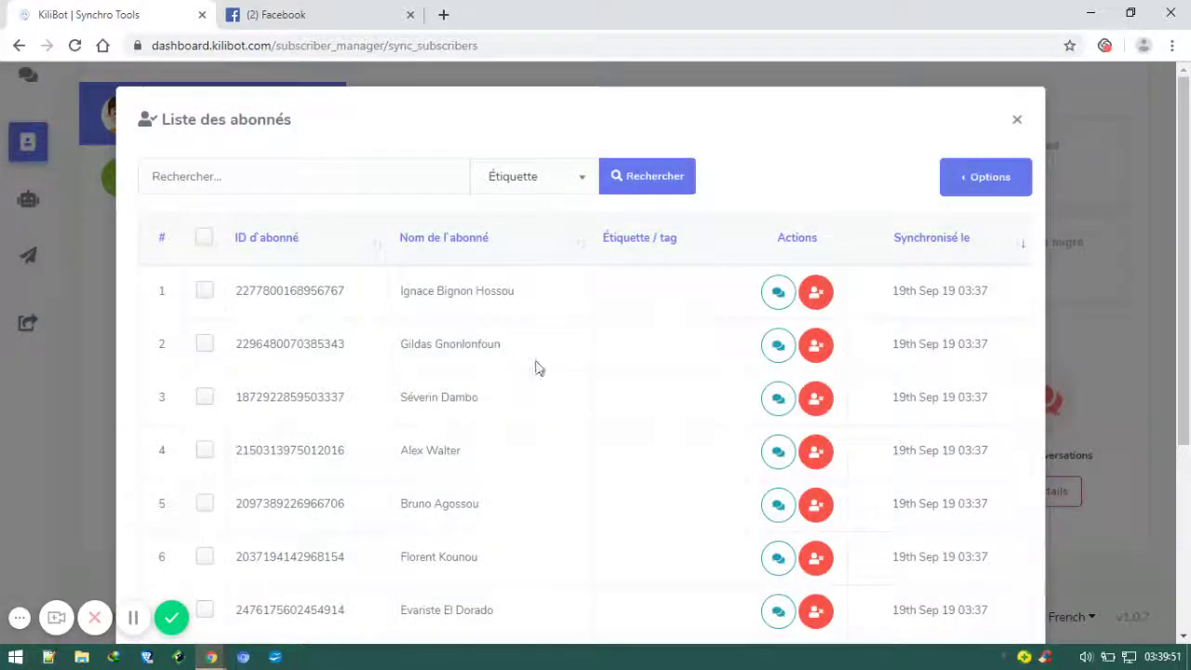
{"action": "left_click", "coordinate": [777, 292]}
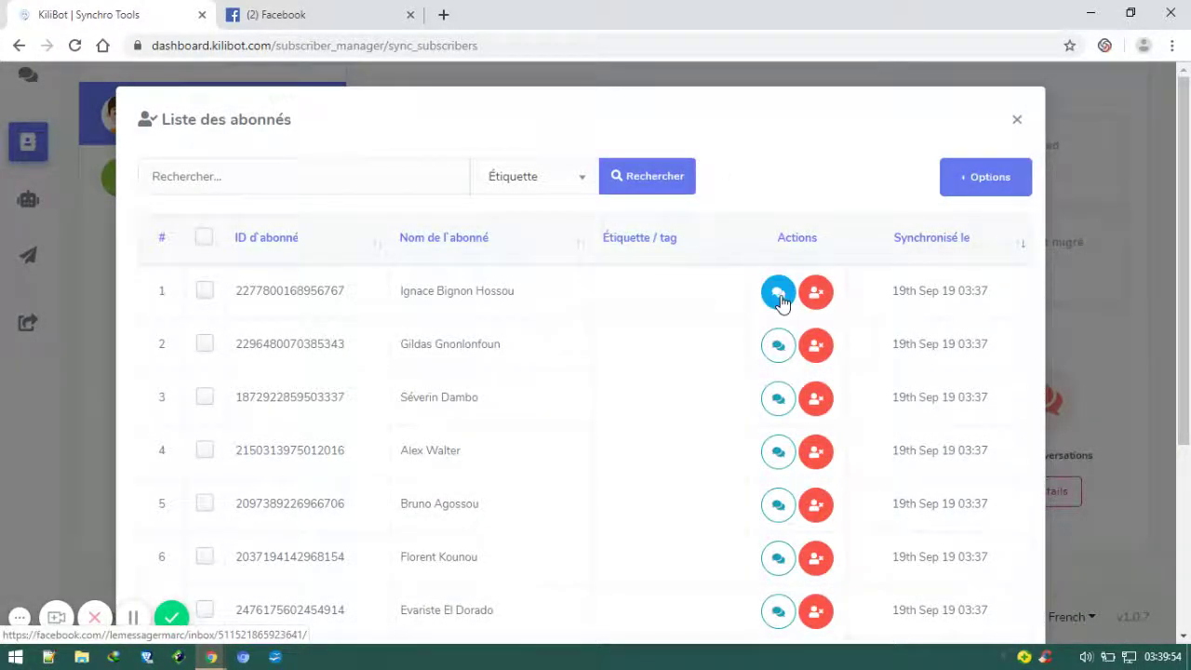
{"action": "left_click", "coordinate": [1019, 122]}
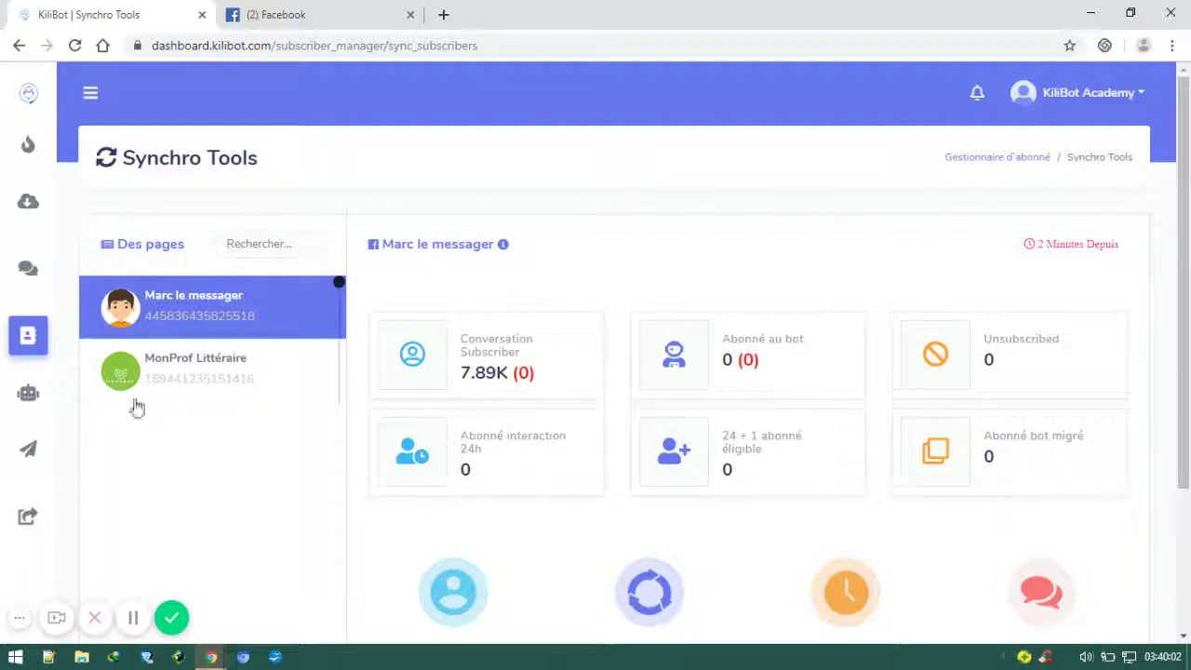
Step: Select the MonProf Littéraire page, activate its background scan (Scannage en arrière plan) and check its subscriber statistics
{"action": "left_click", "coordinate": [212, 373]}
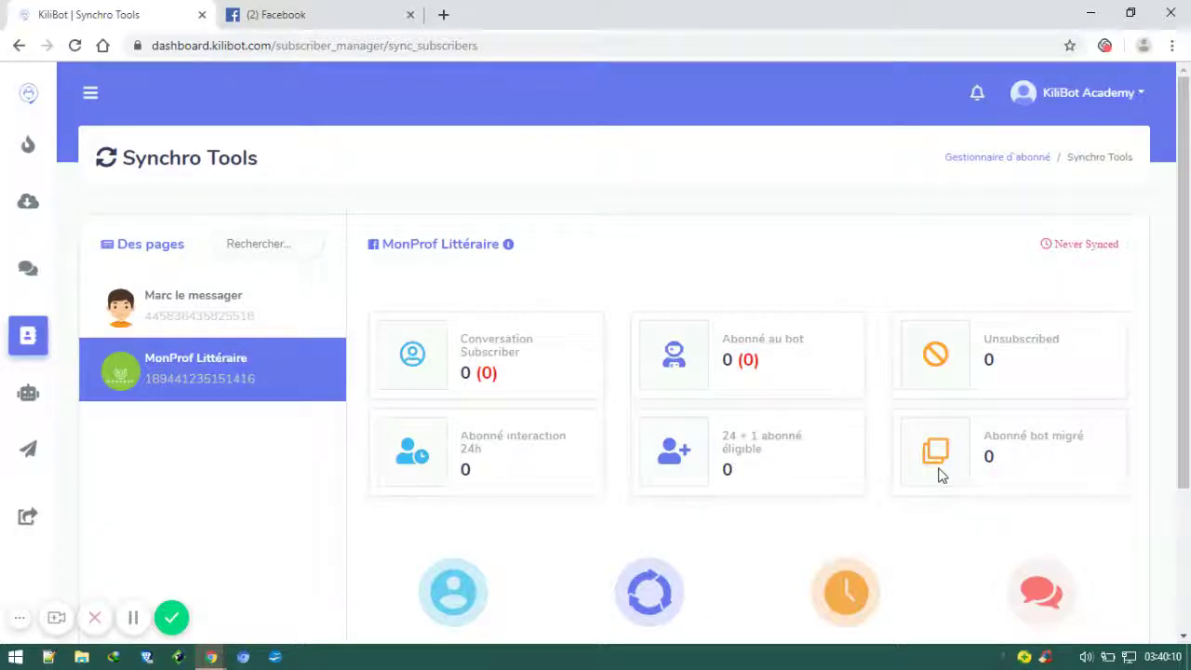
{"action": "scroll", "coordinate": [1187, 426], "scroll_direction": "down", "scroll_amount": 1}
{"action": "left_click_drag", "start_coordinate": [1187, 426], "coordinate": [1187, 465]}
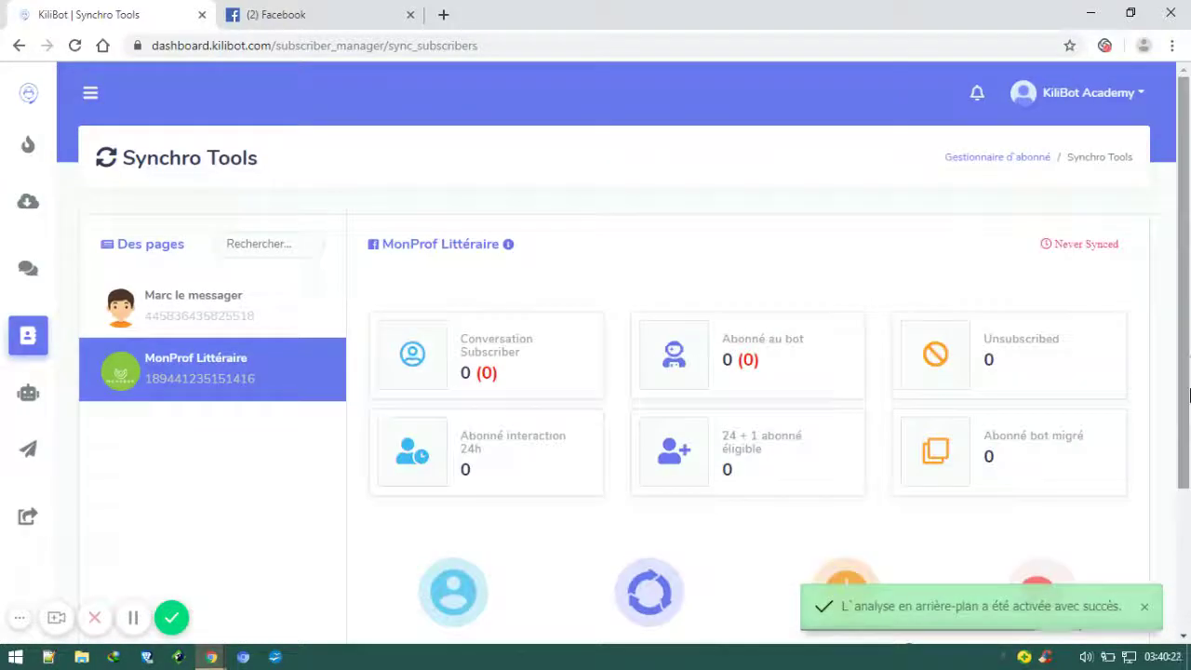
{"action": "left_click_drag", "start_coordinate": [1188, 341], "coordinate": [1188, 465]}
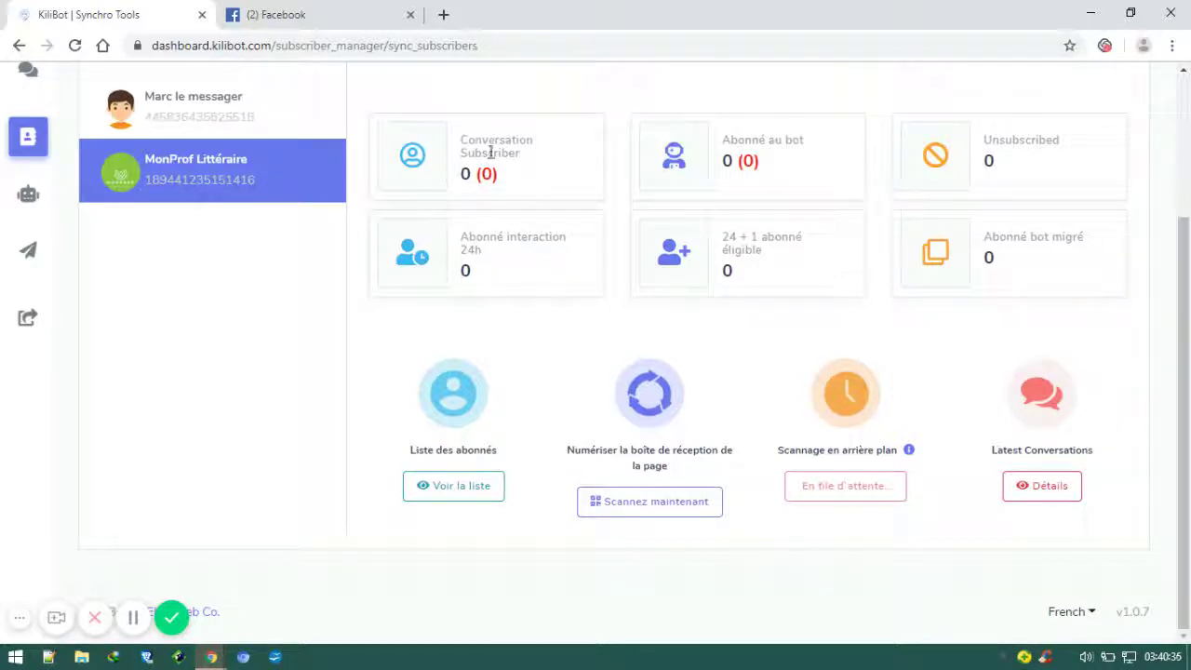
{"action": "mouse_move", "coordinate": [486, 175]}
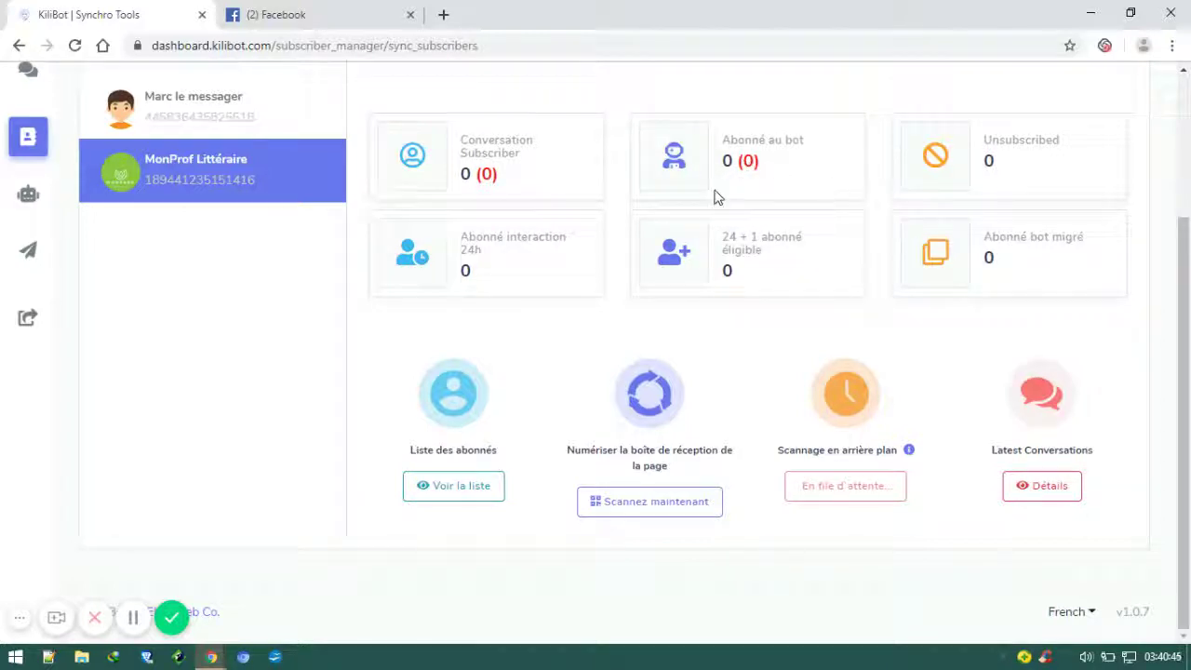
{"action": "mouse_move", "coordinate": [754, 164]}
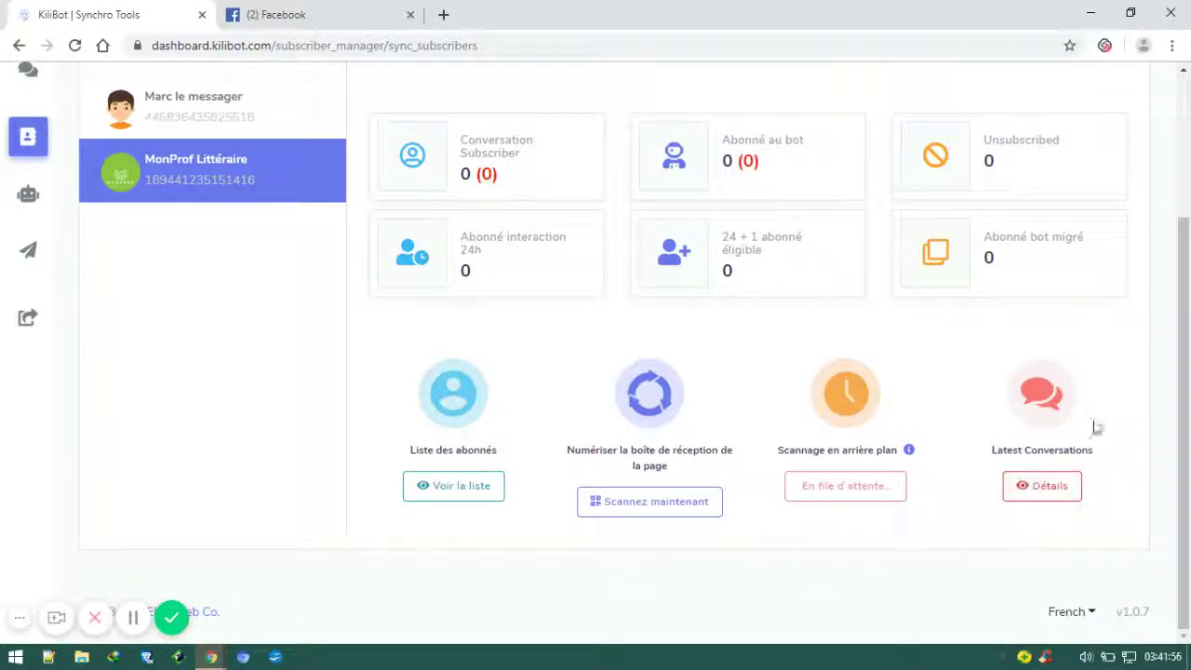
Step: Open the latest conversations of the MonProf Littéraire page and examine the senders, messages and reply options
{"action": "left_click", "coordinate": [1036, 494]}
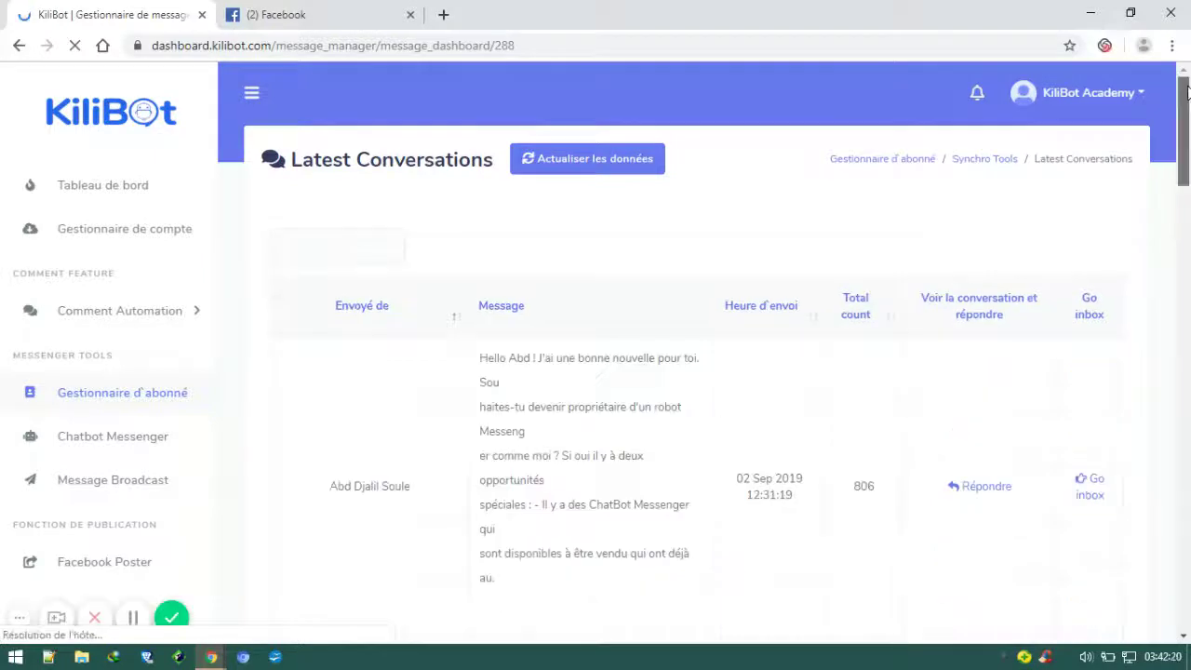
{"action": "left_click_drag", "start_coordinate": [1186, 89], "coordinate": [1186, 100]}
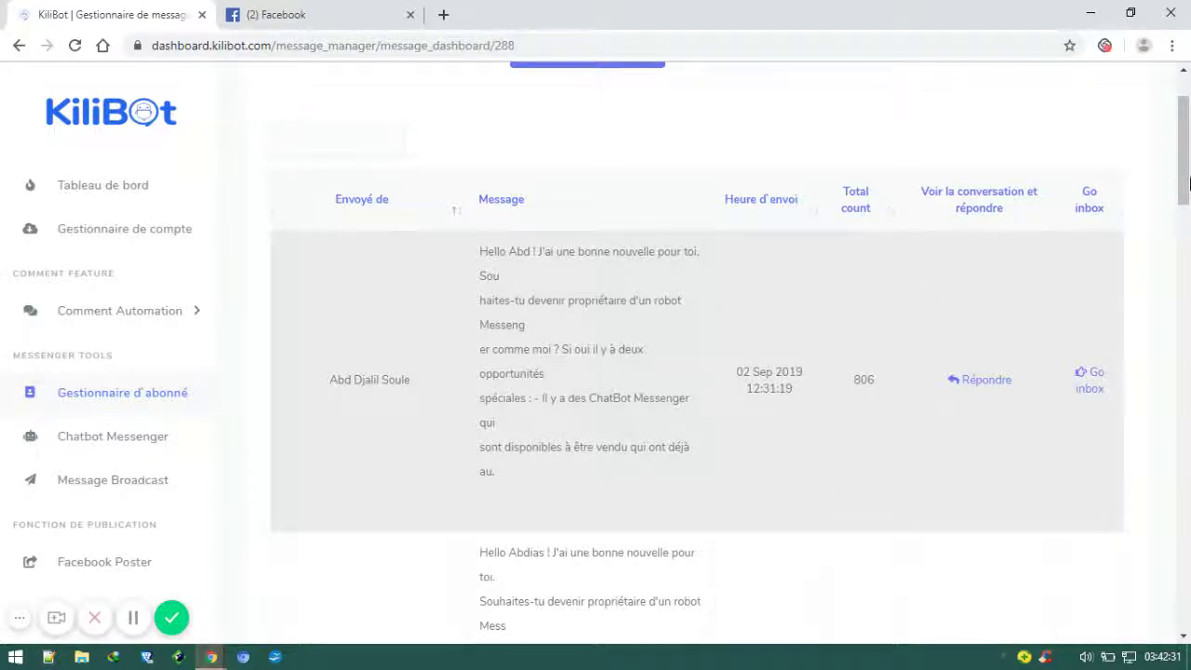
{"action": "scroll", "coordinate": [1188, 203], "scroll_direction": "down", "scroll_amount": 2}
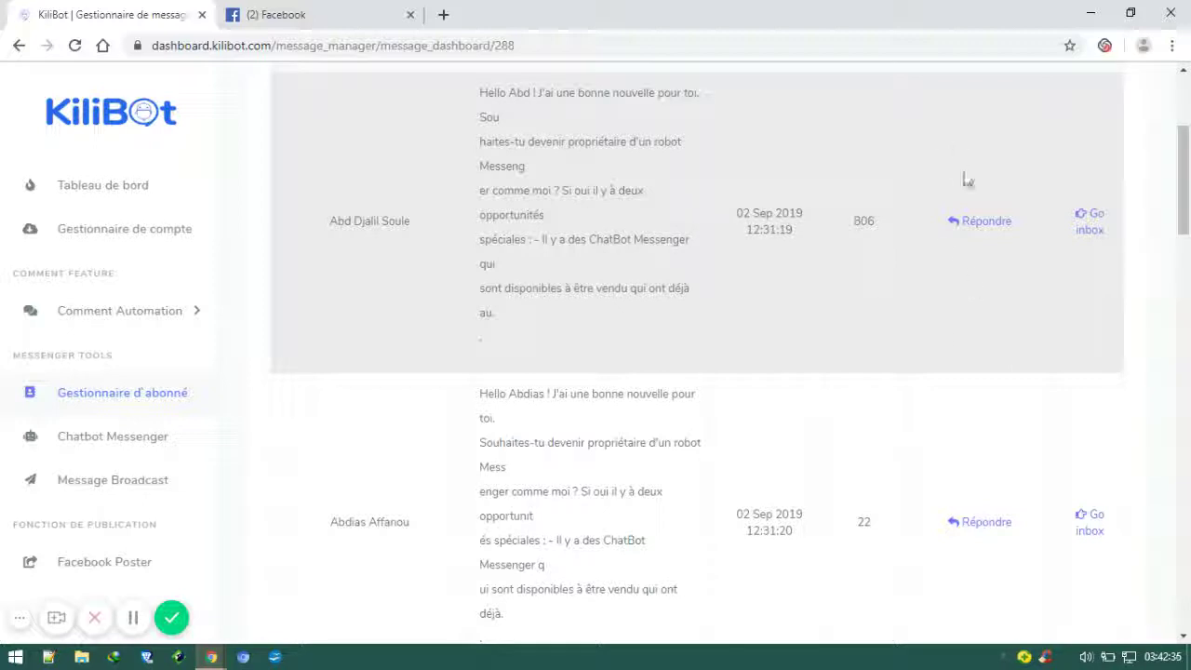
{"action": "scroll", "coordinate": [1098, 261], "scroll_direction": "up", "scroll_amount": 1}
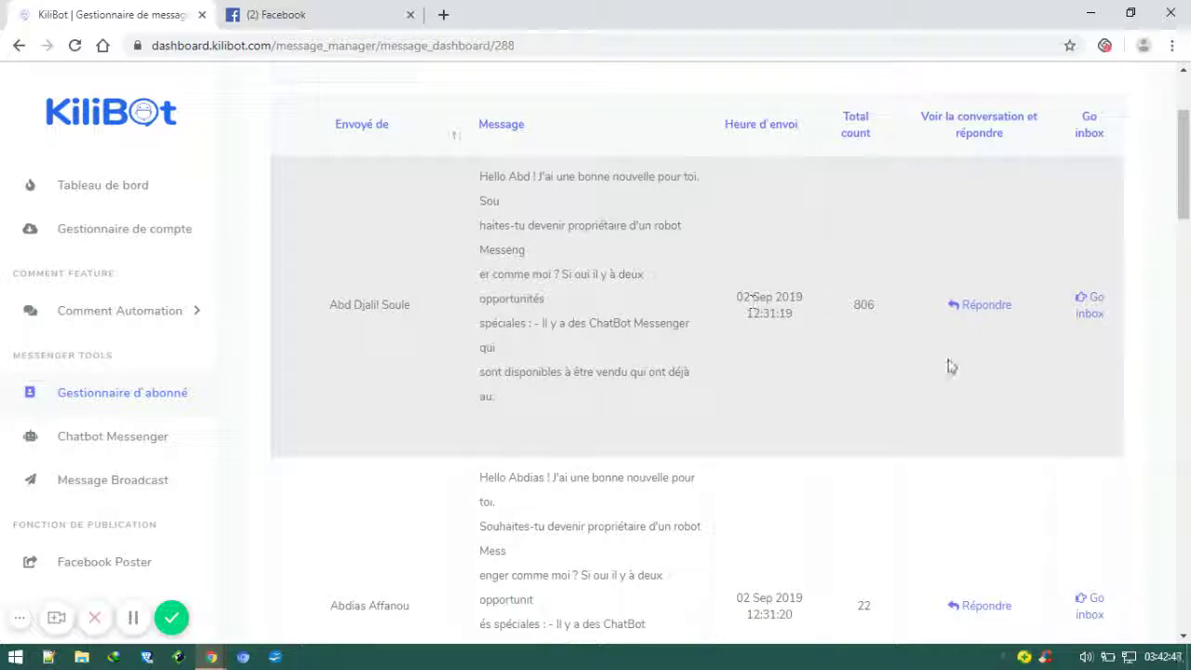
Step: Open the first listed conversation for replying and read through to its most recent message
{"action": "left_click", "coordinate": [960, 305]}
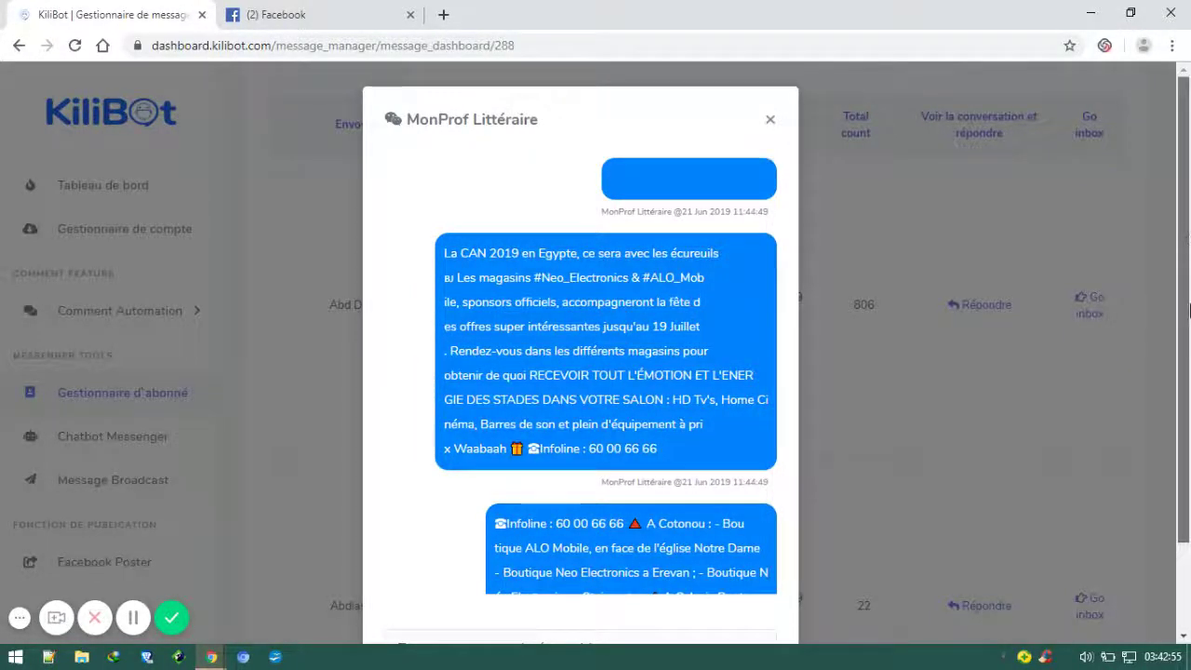
{"action": "scroll", "coordinate": [791, 136], "scroll_direction": "down", "scroll_amount": 2}
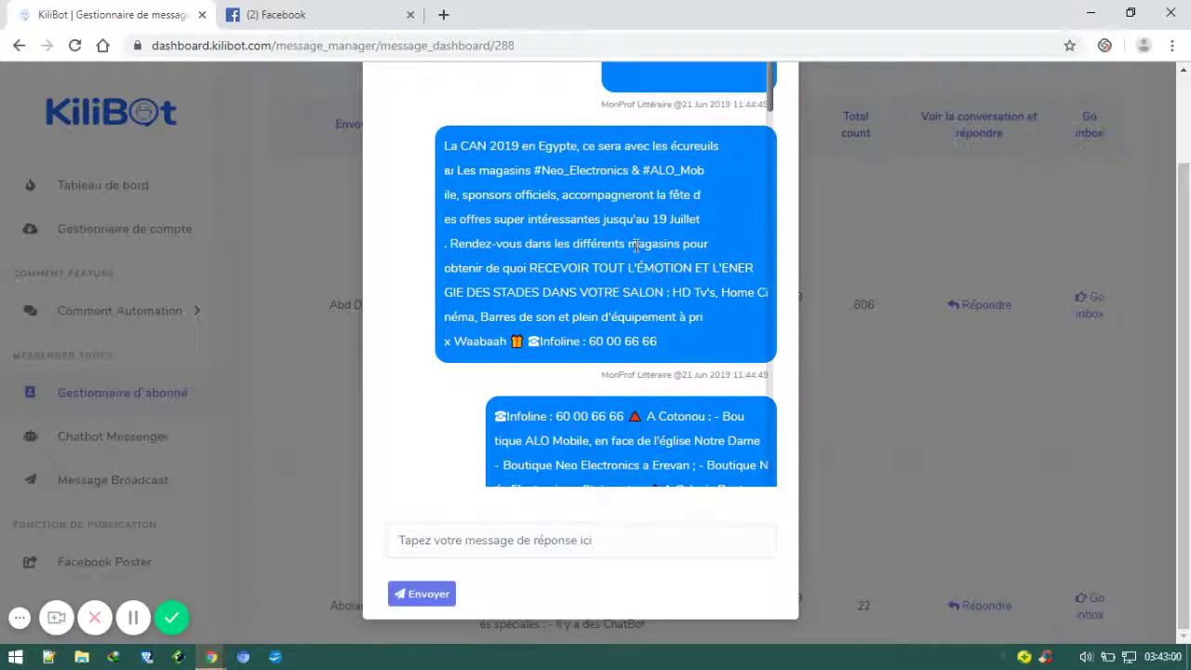
{"action": "left_click_drag", "start_coordinate": [772, 85], "coordinate": [759, 548]}
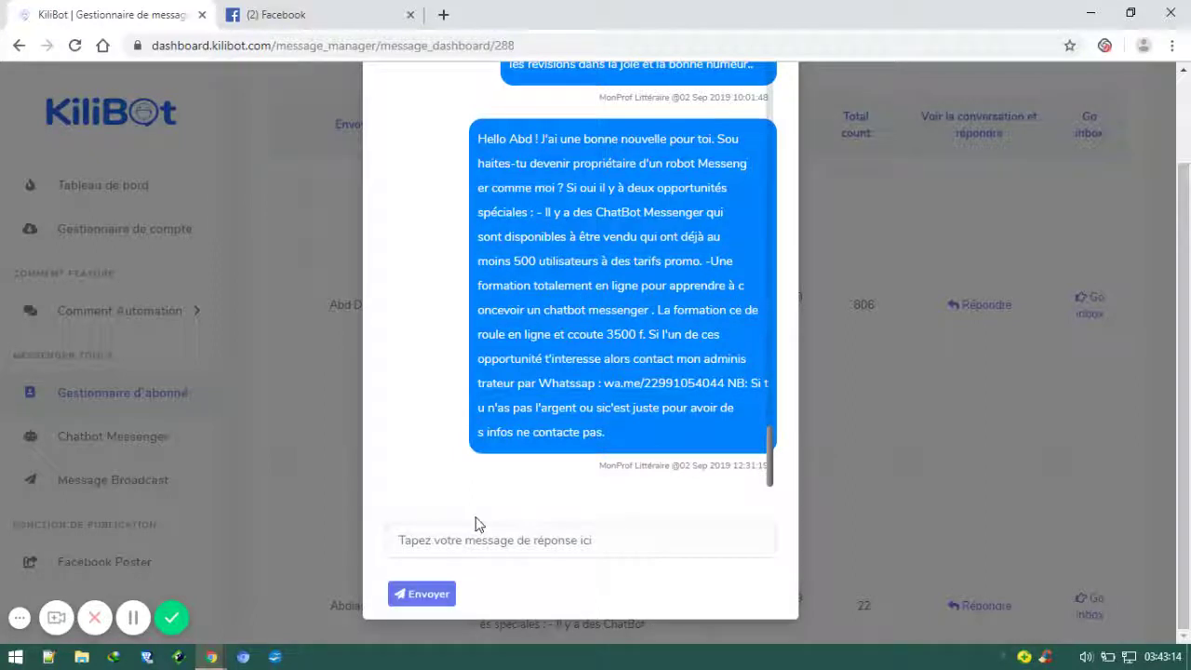
Step: Send the reply "salut" in the open conversation and close the conversation dialog
{"action": "left_click", "coordinate": [443, 542]}
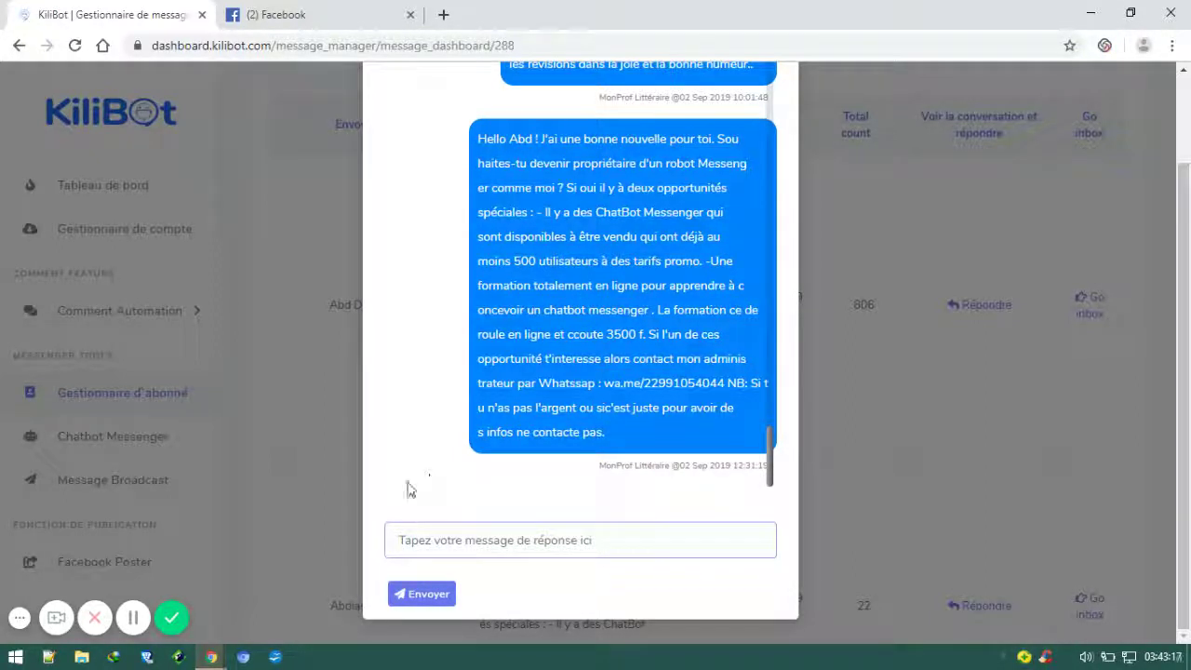
{"action": "type", "text": "Ta"}
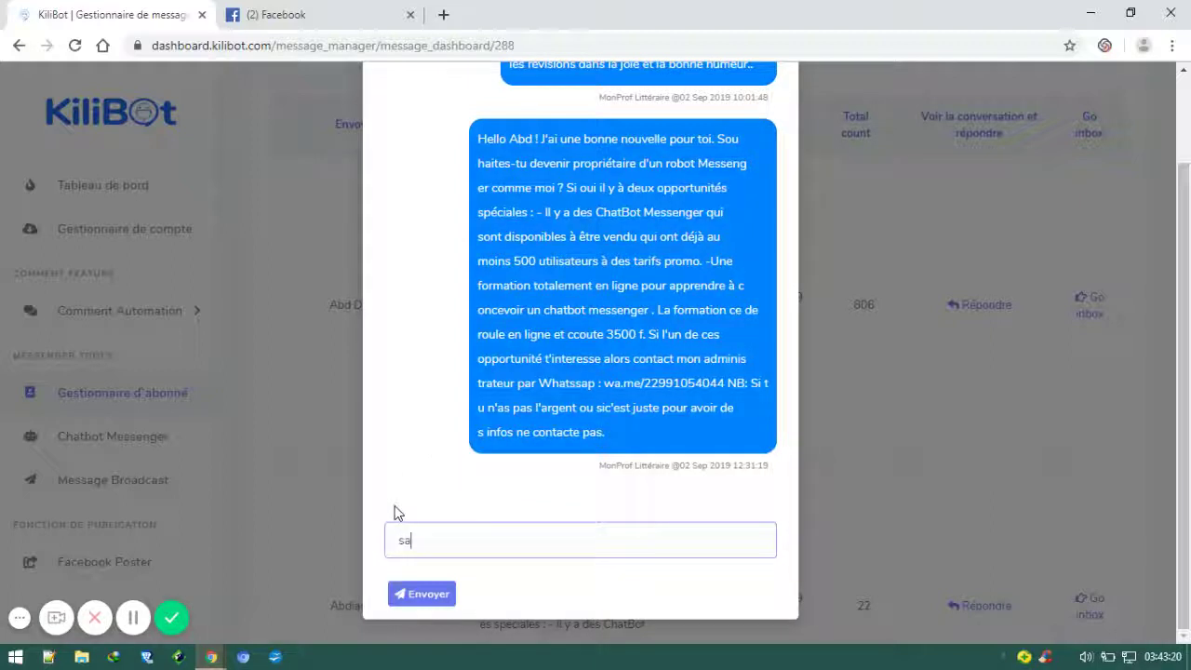
{"action": "type", "text": "lut!"}
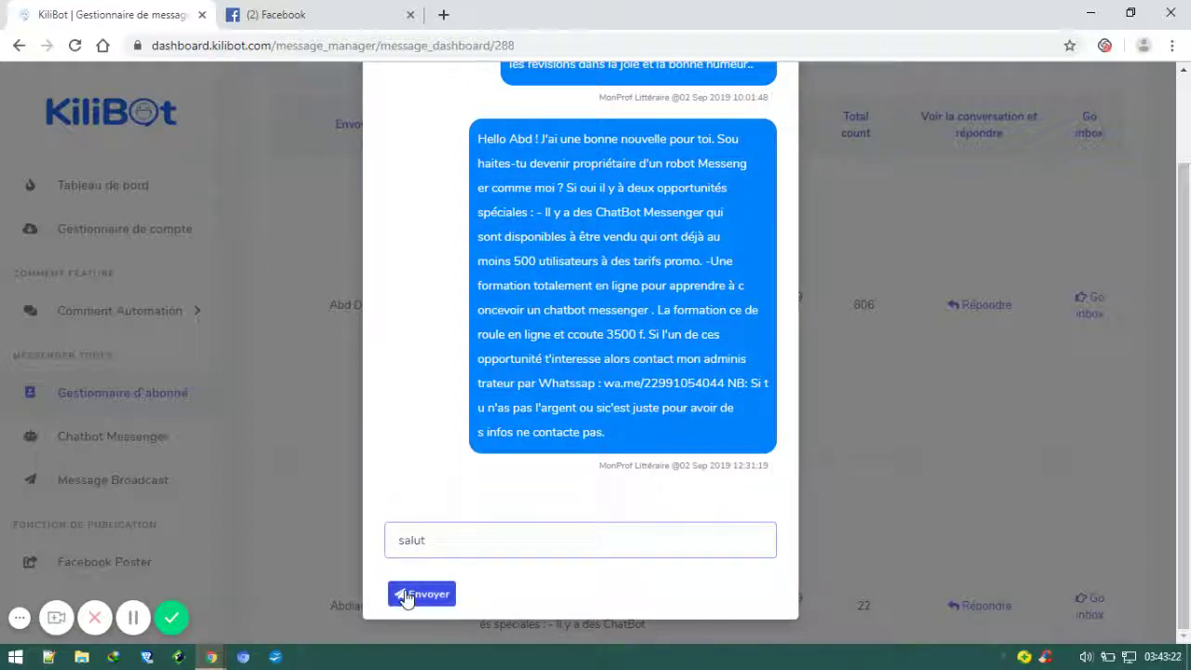
{"action": "left_click", "coordinate": [405, 591]}
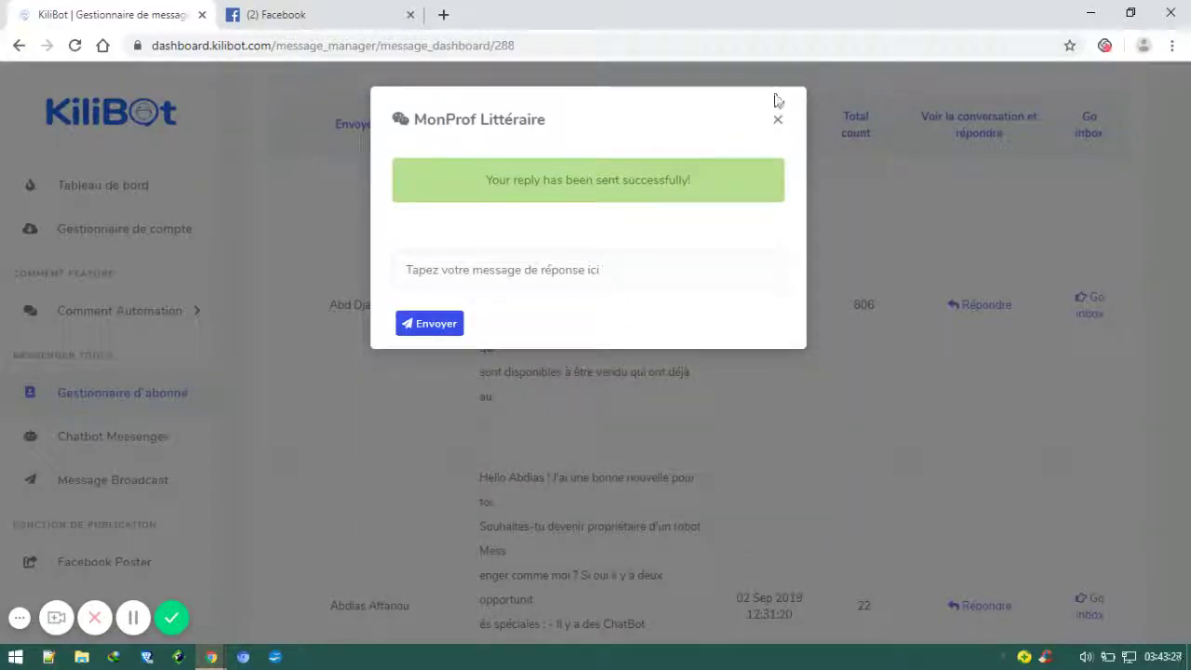
{"action": "left_click", "coordinate": [778, 125]}
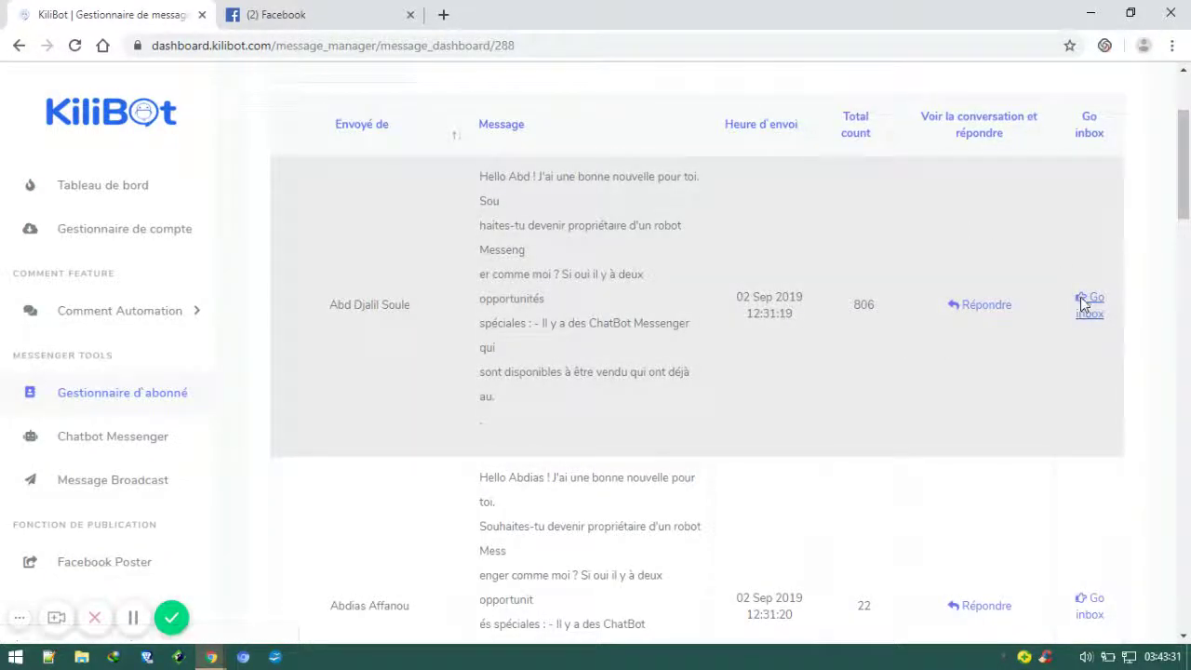
Step: Open the first conversation in the Page's Facebook inbox, dismiss the translation prompt and check the sent reply
{"action": "left_click", "coordinate": [1084, 305]}
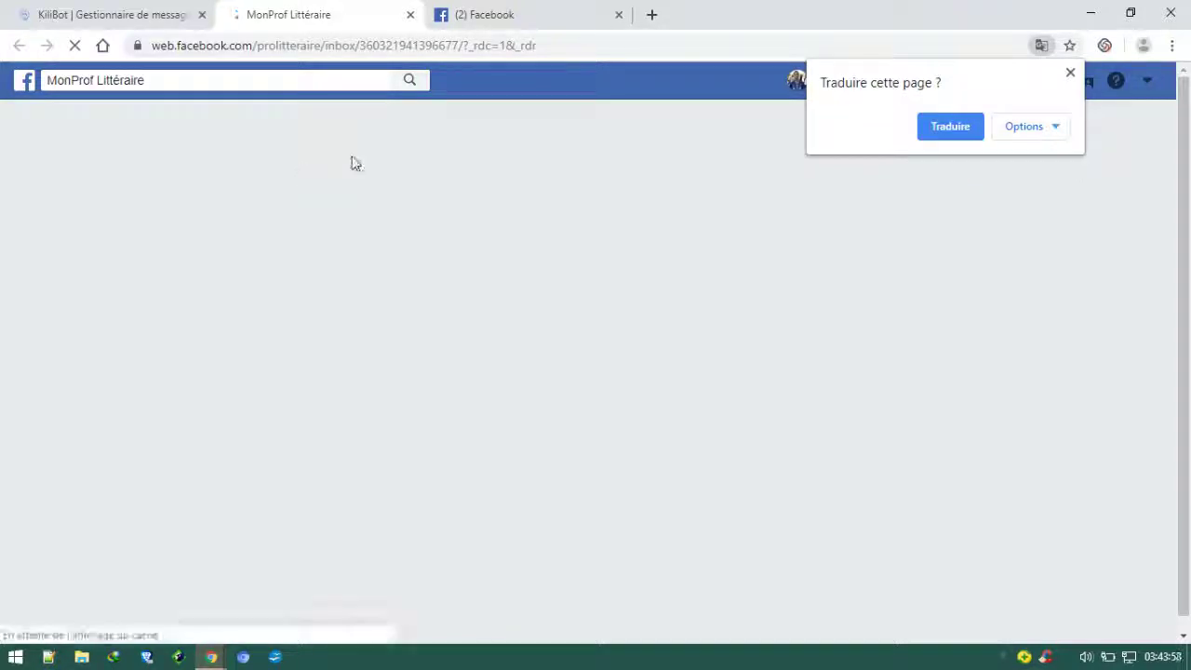
{"action": "left_click", "coordinate": [1070, 73]}
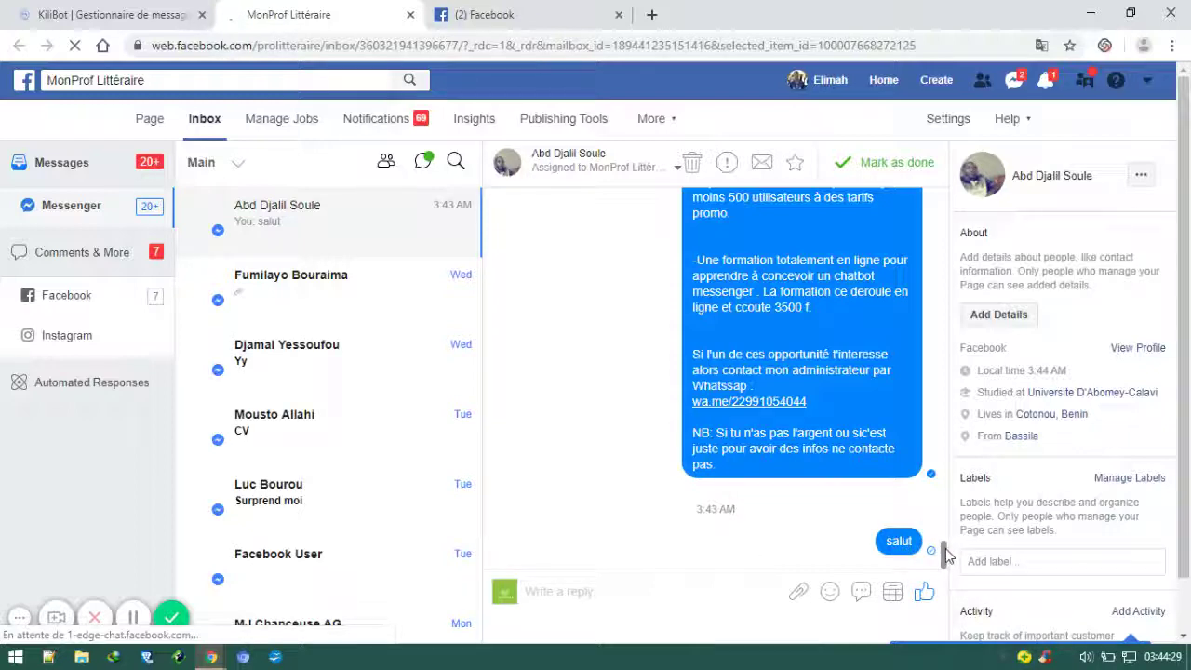
{"action": "mouse_move", "coordinate": [947, 556]}
{"action": "left_mouse_down"}
{"action": "mouse_move", "coordinate": [939, 309]}
{"action": "mouse_move", "coordinate": [954, 559]}
{"action": "left_mouse_up"}
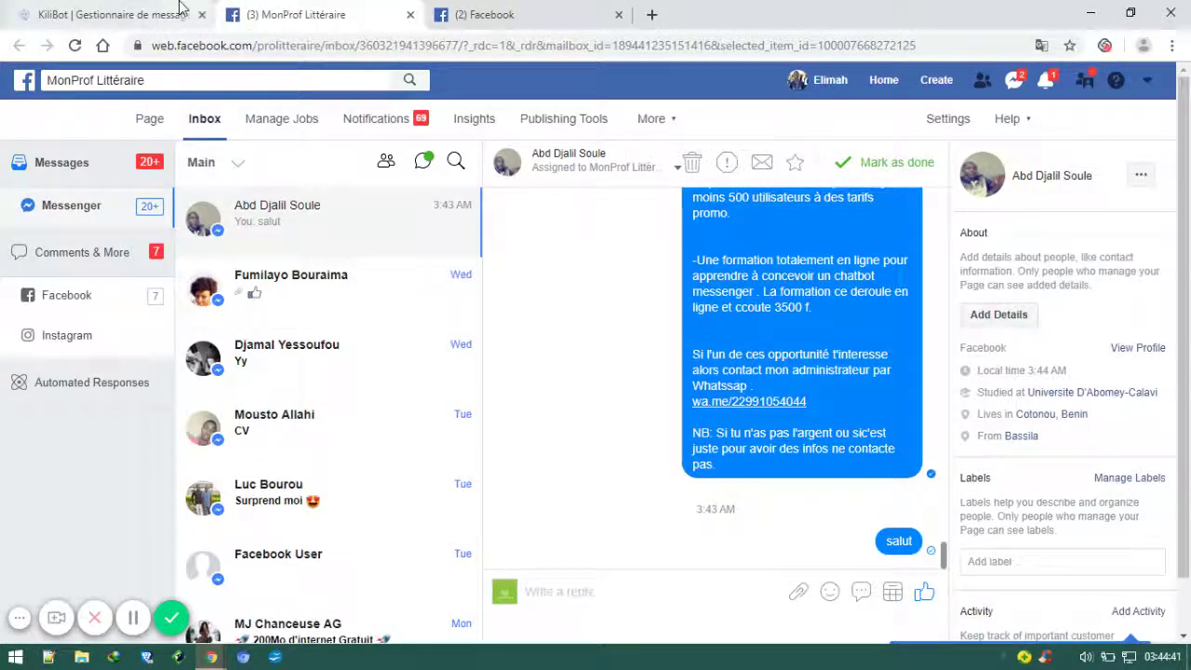
Step: Return to KiliBot's Synchro Tools through the subscriber manager and examine the MonProf Littéraire page's statistics and background scan status
{"action": "left_click", "coordinate": [180, 9]}
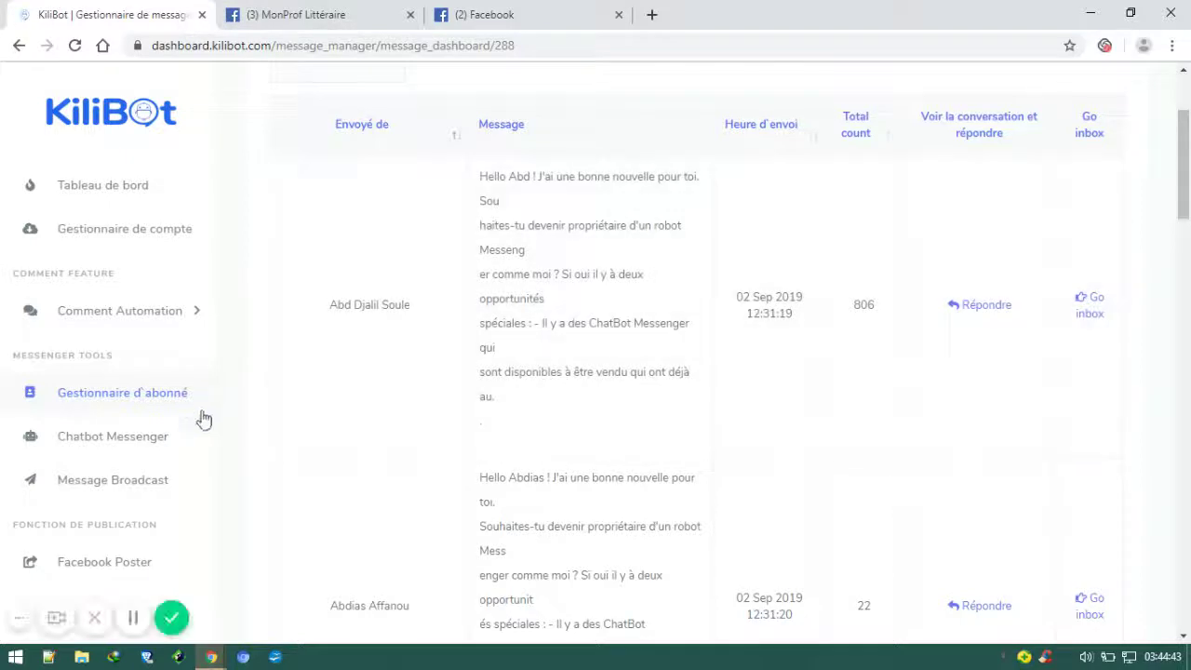
{"action": "left_click", "coordinate": [138, 399]}
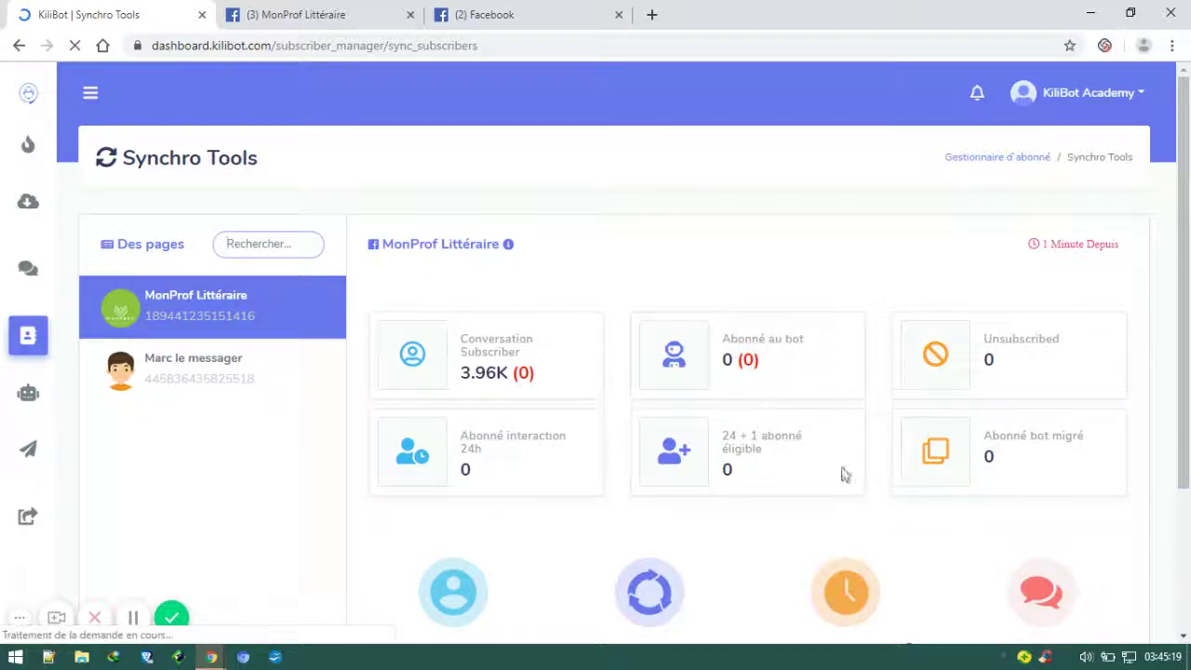
{"action": "left_click_drag", "start_coordinate": [1187, 300], "coordinate": [1189, 437]}
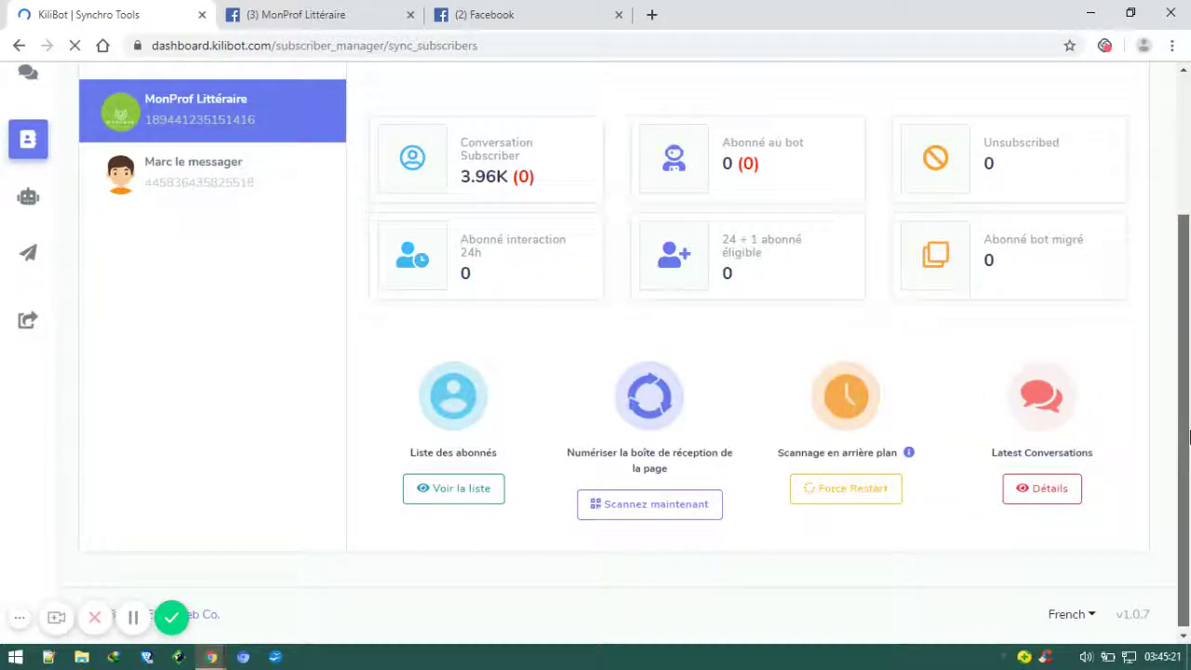
{"action": "scroll", "coordinate": [547, 342], "scroll_direction": "up", "scroll_amount": 2}
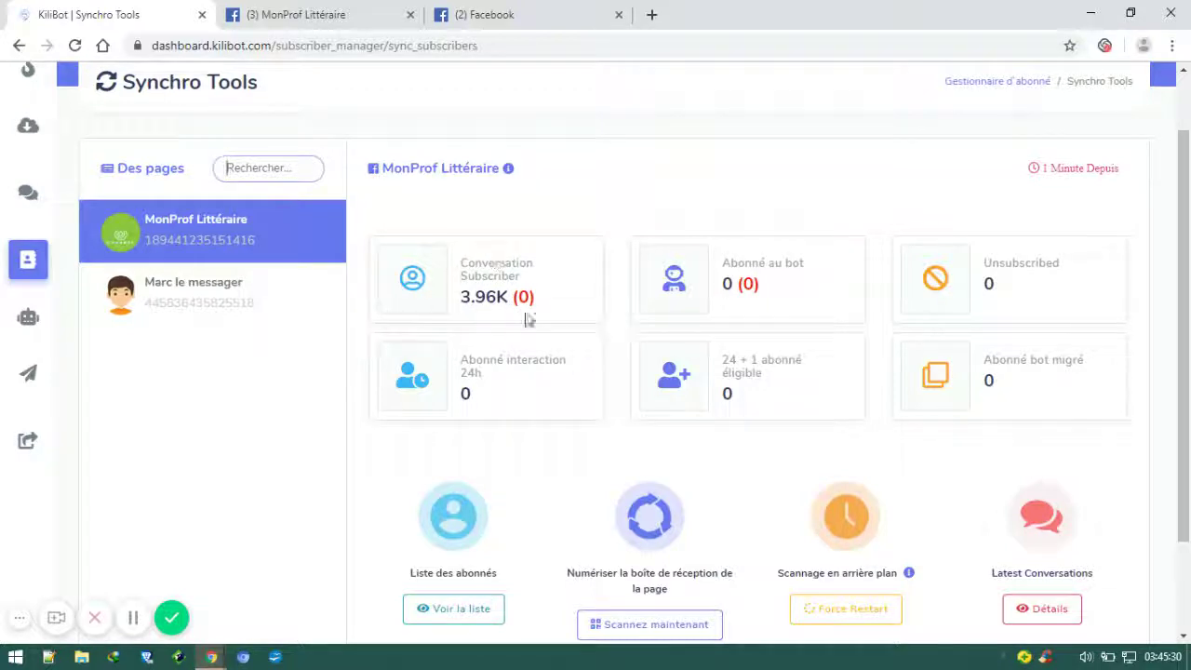
Step: Review the MonProf Littéraire page's subscriber statistics and force a restart of its background scan
{"action": "scroll", "coordinate": [1188, 421], "scroll_direction": "down", "scroll_amount": 1}
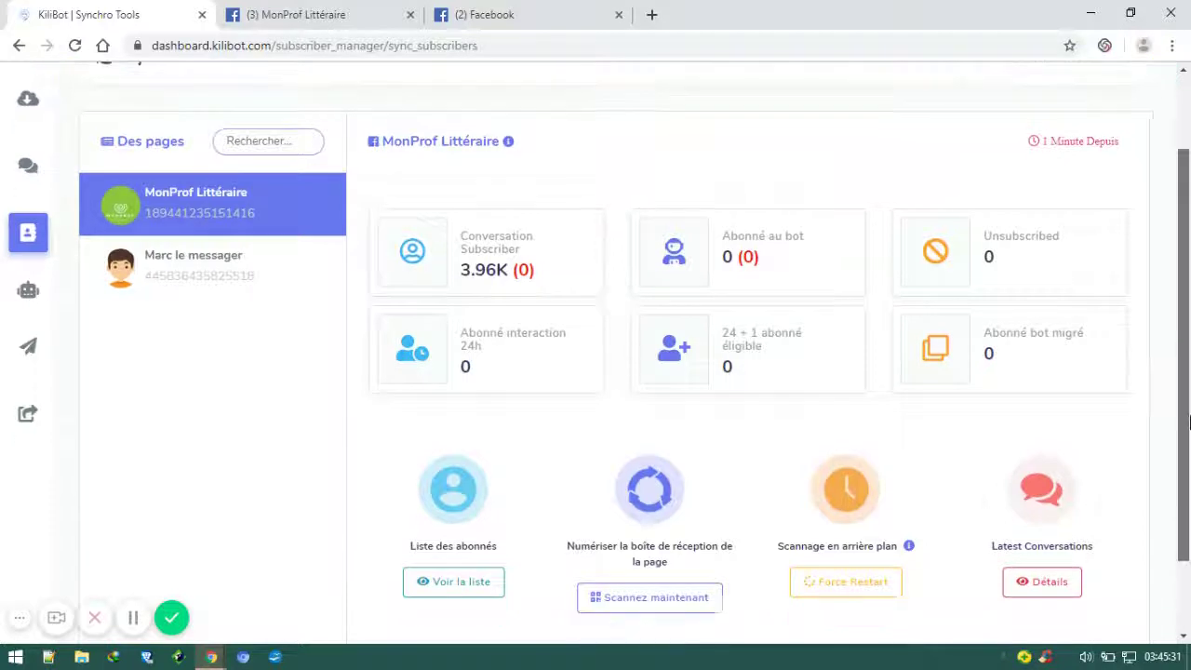
{"action": "scroll", "coordinate": [994, 386], "scroll_direction": "up", "scroll_amount": 2}
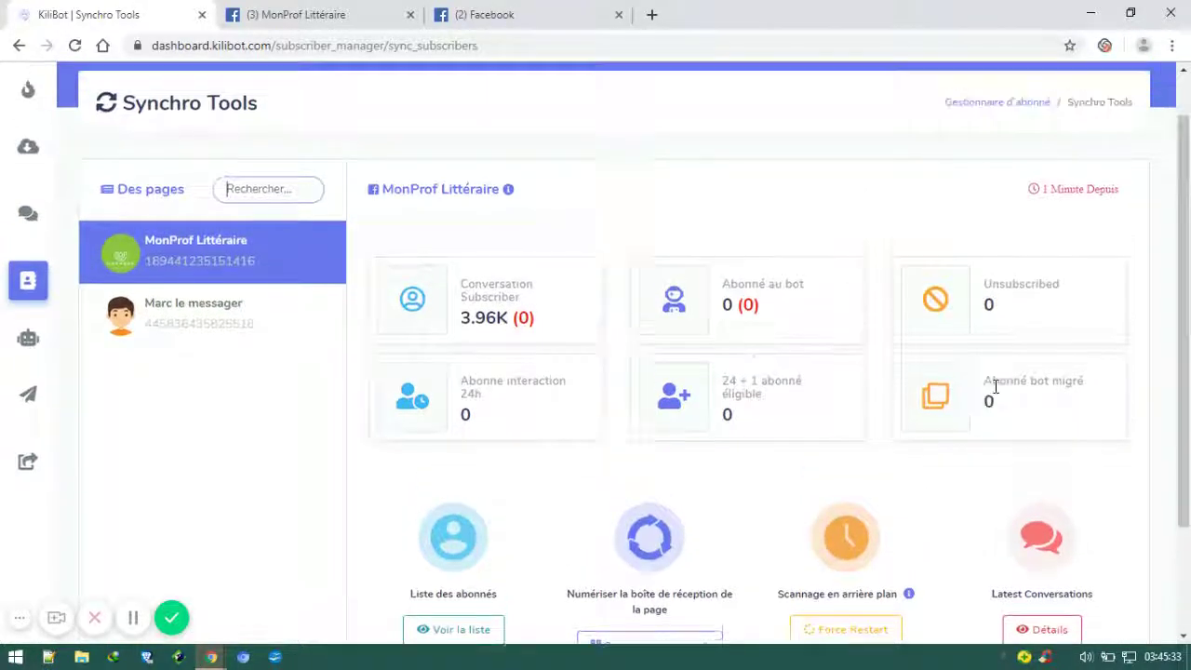
{"action": "scroll", "coordinate": [856, 503], "scroll_direction": "down", "scroll_amount": 2}
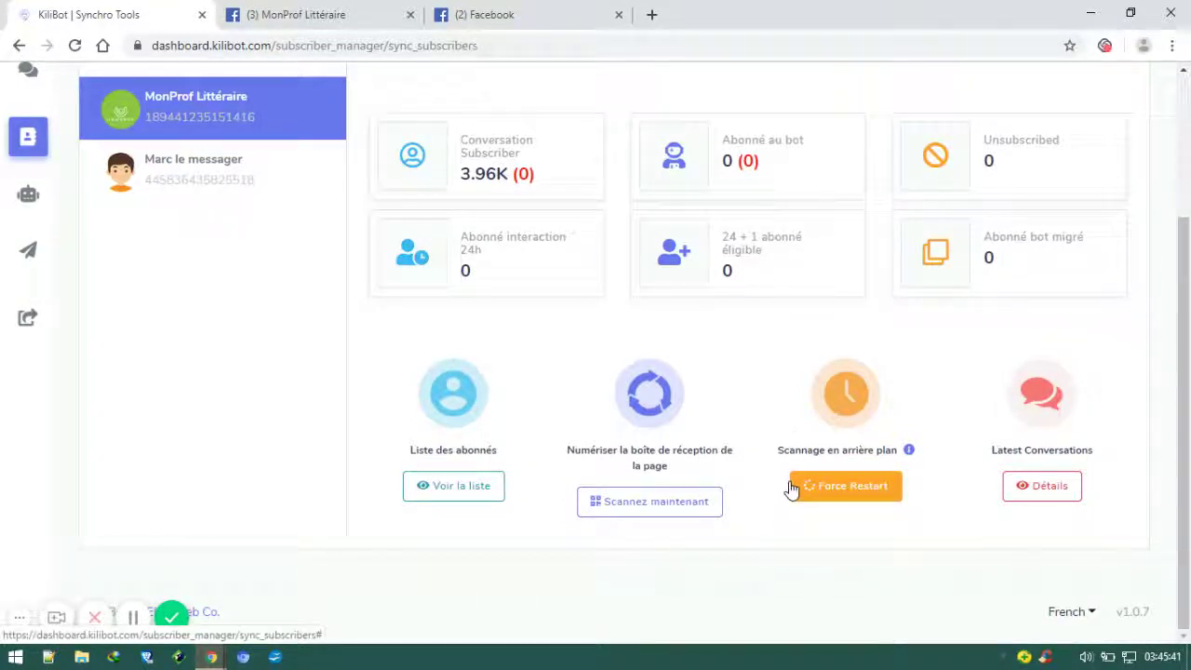
{"action": "left_click", "coordinate": [831, 495]}
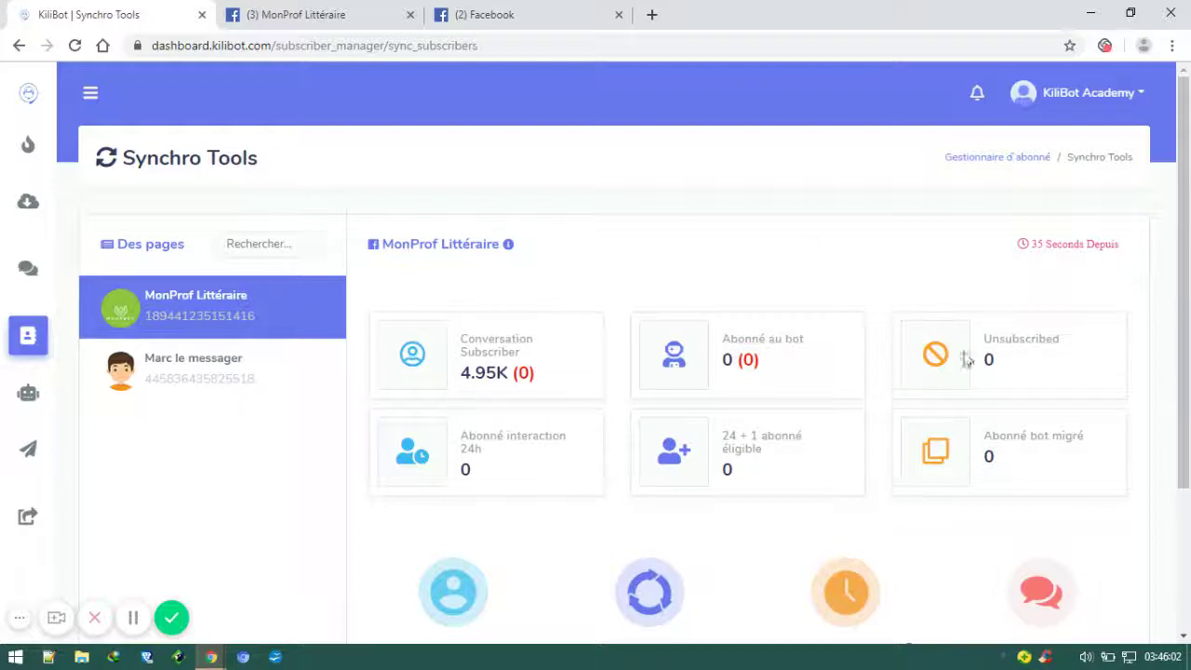
Step: Check the Marc le messager page's statistics, and open the ChatBot subscriber list from the subscriber manager
{"action": "left_click", "coordinate": [240, 370]}
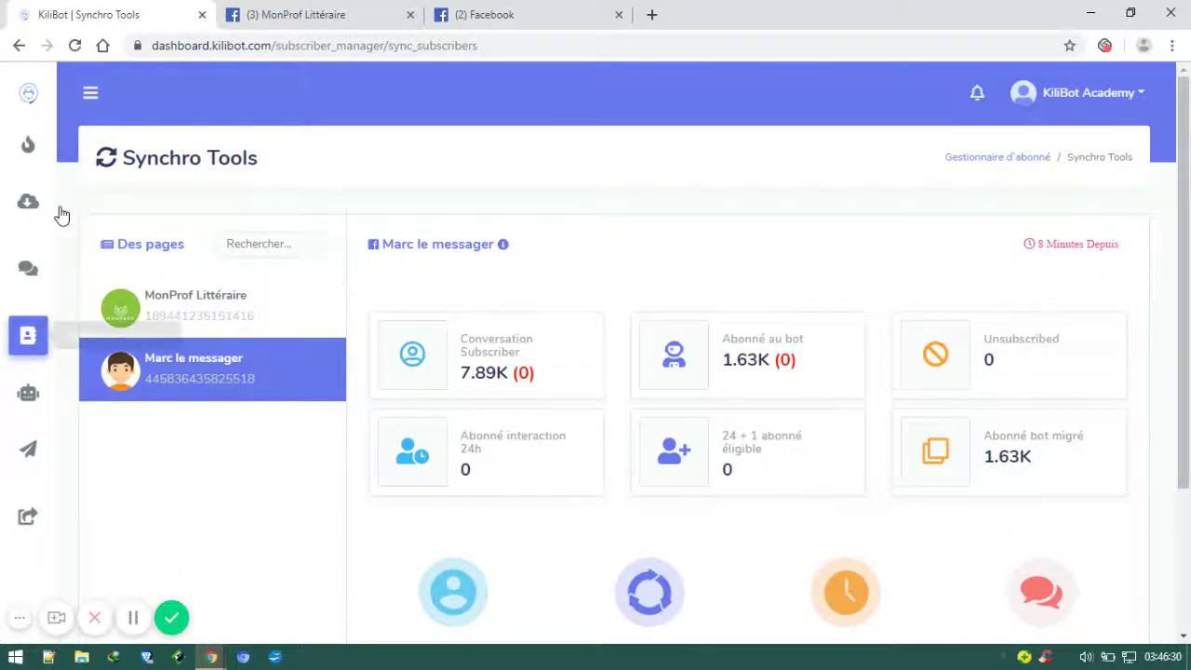
{"action": "left_click", "coordinate": [90, 94]}
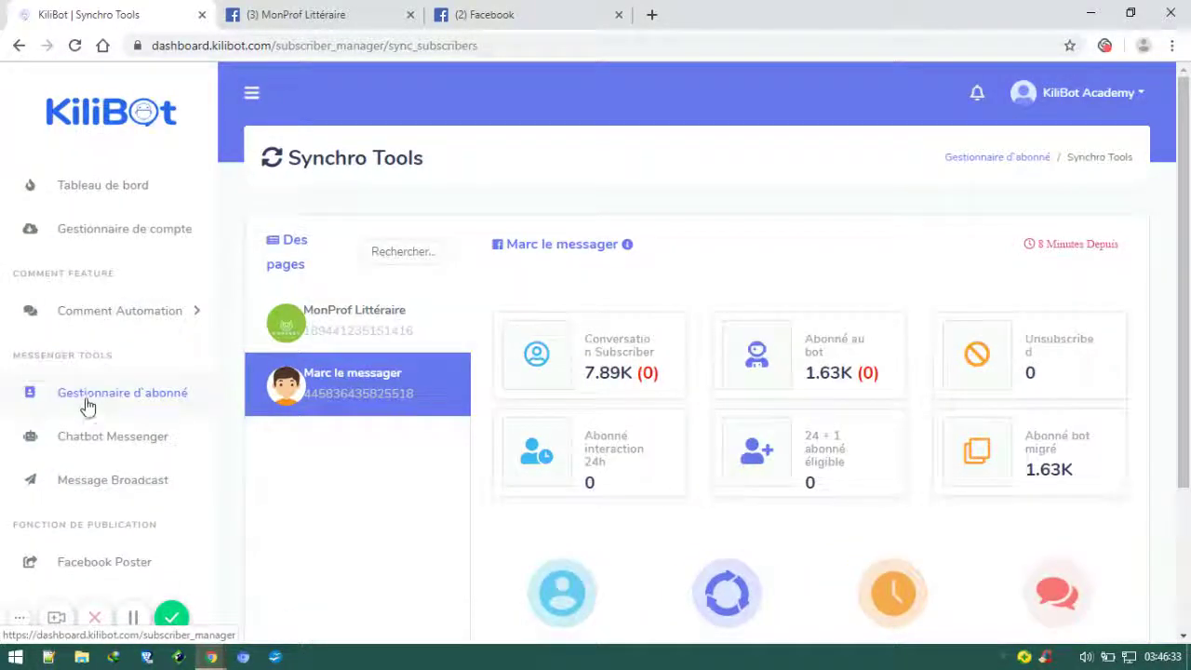
{"action": "left_click", "coordinate": [119, 395]}
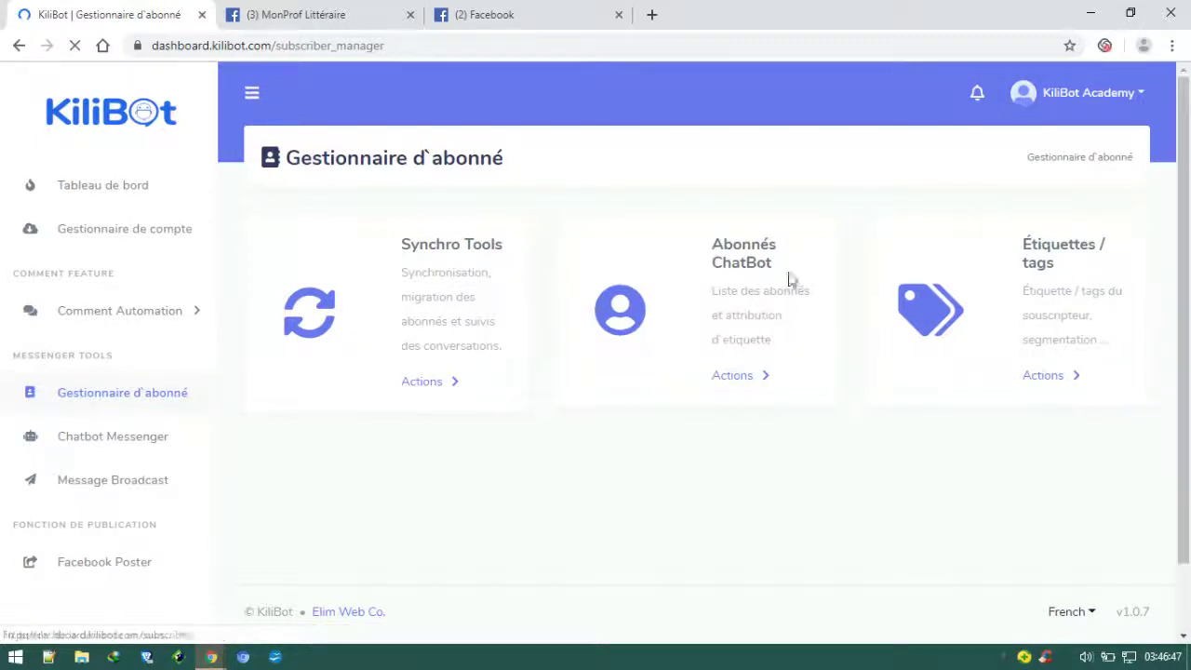
{"action": "left_click", "coordinate": [741, 376]}
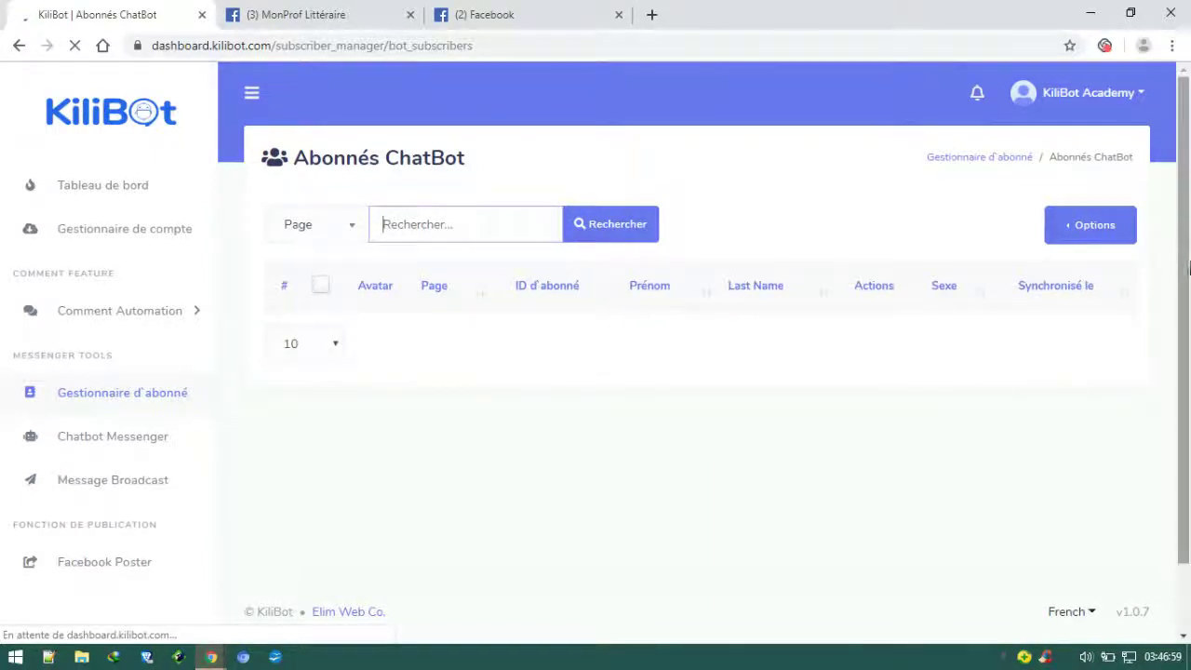
{"action": "scroll", "coordinate": [1190, 269], "scroll_direction": "down", "scroll_amount": 1}
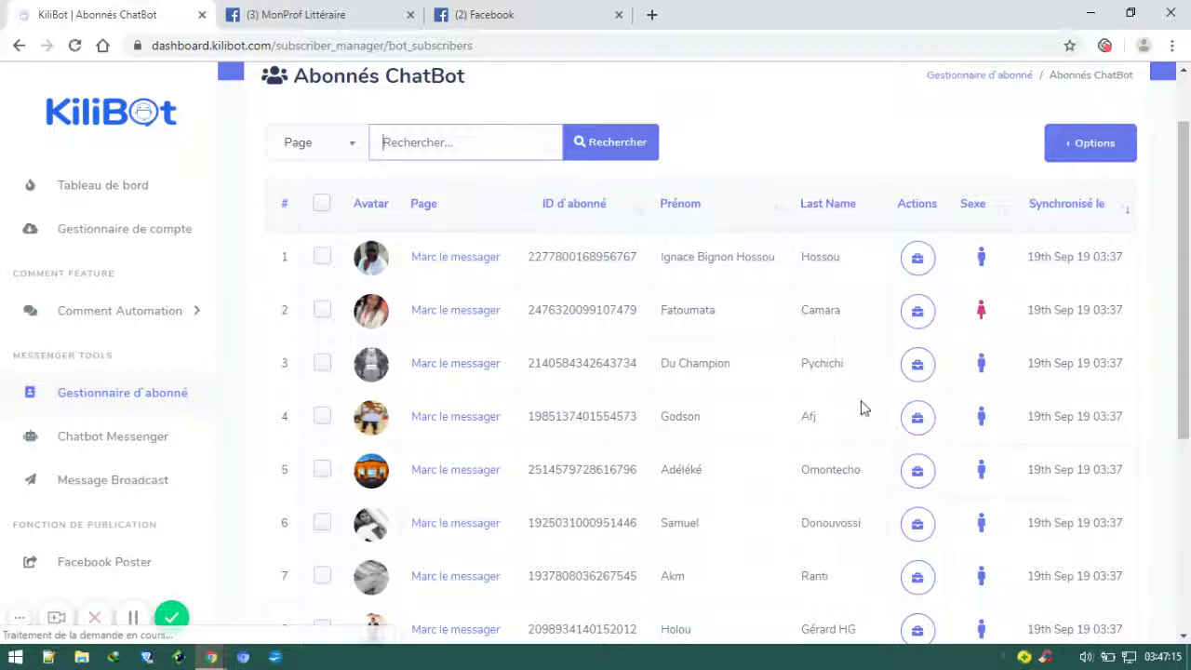
Step: Examine the first subscriber's details and available labels, trying a label search, and close the details without saving
{"action": "left_click", "coordinate": [918, 260]}
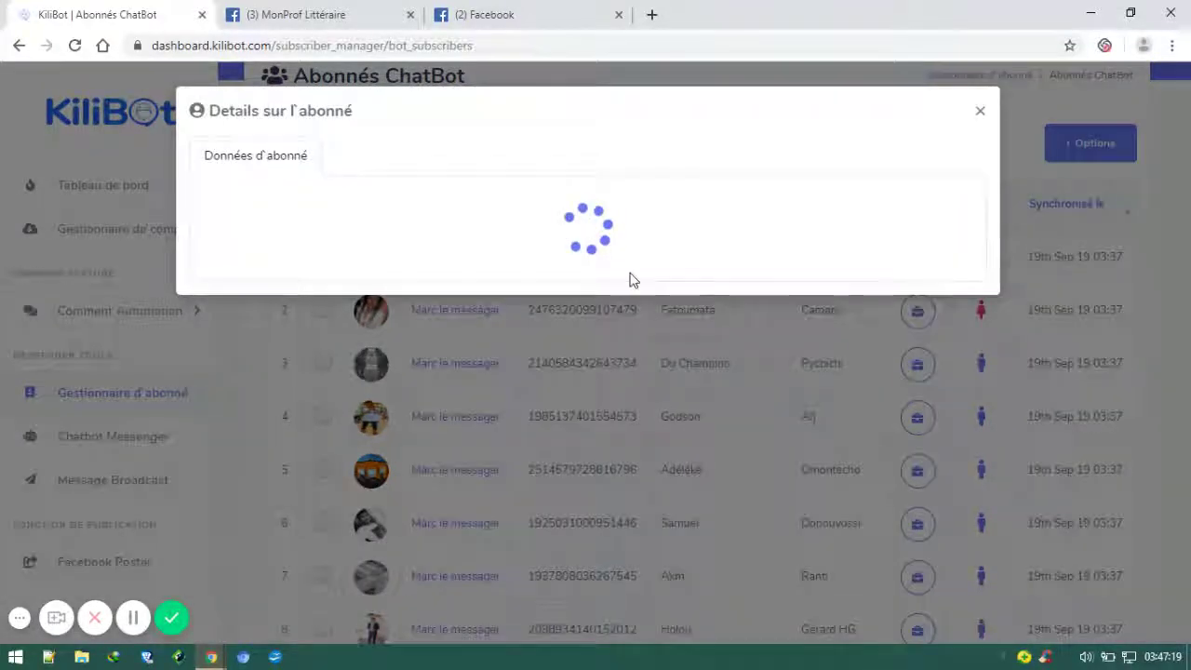
{"action": "scroll", "coordinate": [402, 442], "scroll_direction": "down", "scroll_amount": 2}
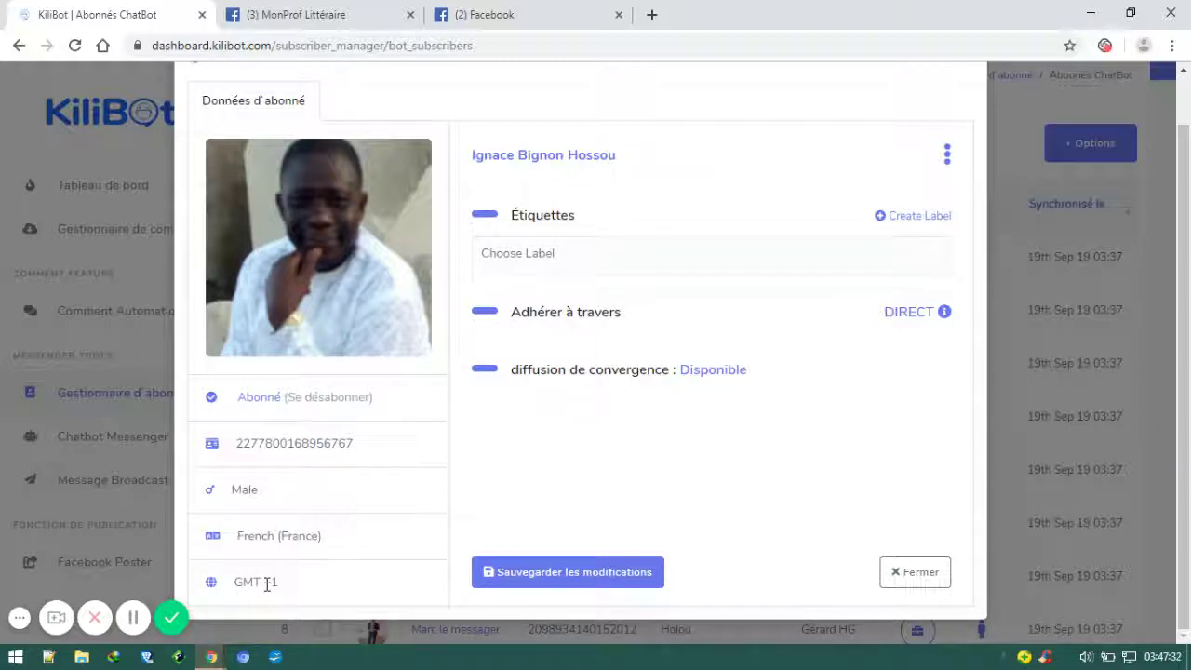
{"action": "left_click", "coordinate": [533, 262]}
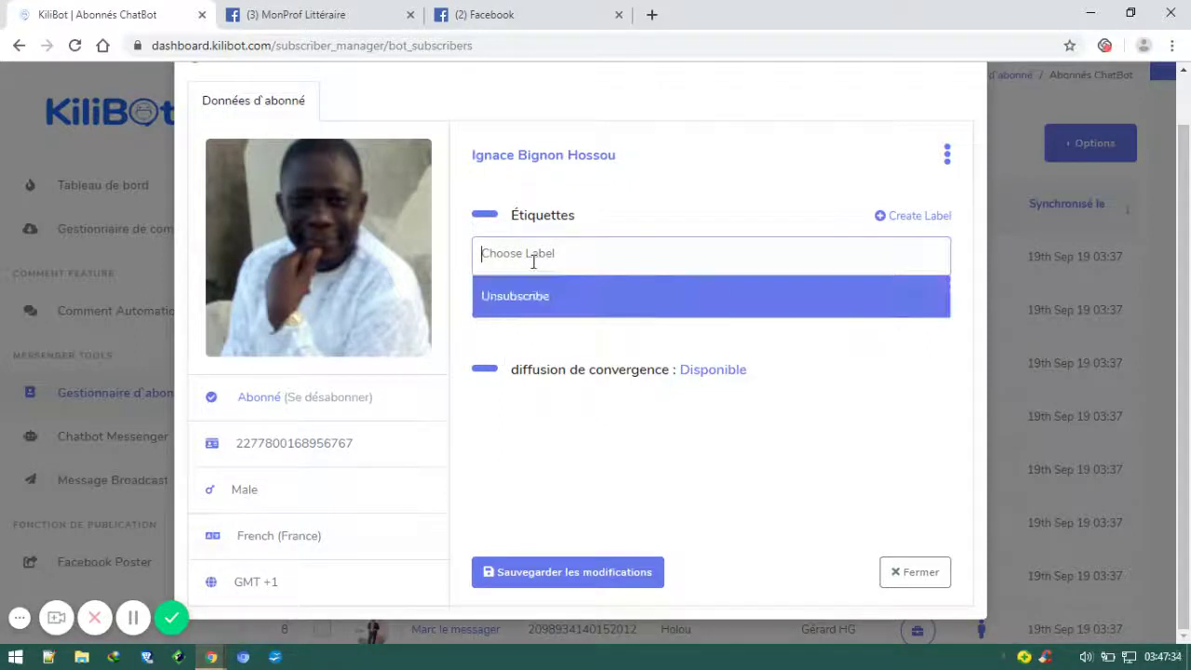
{"action": "type", "text": "gjh"}
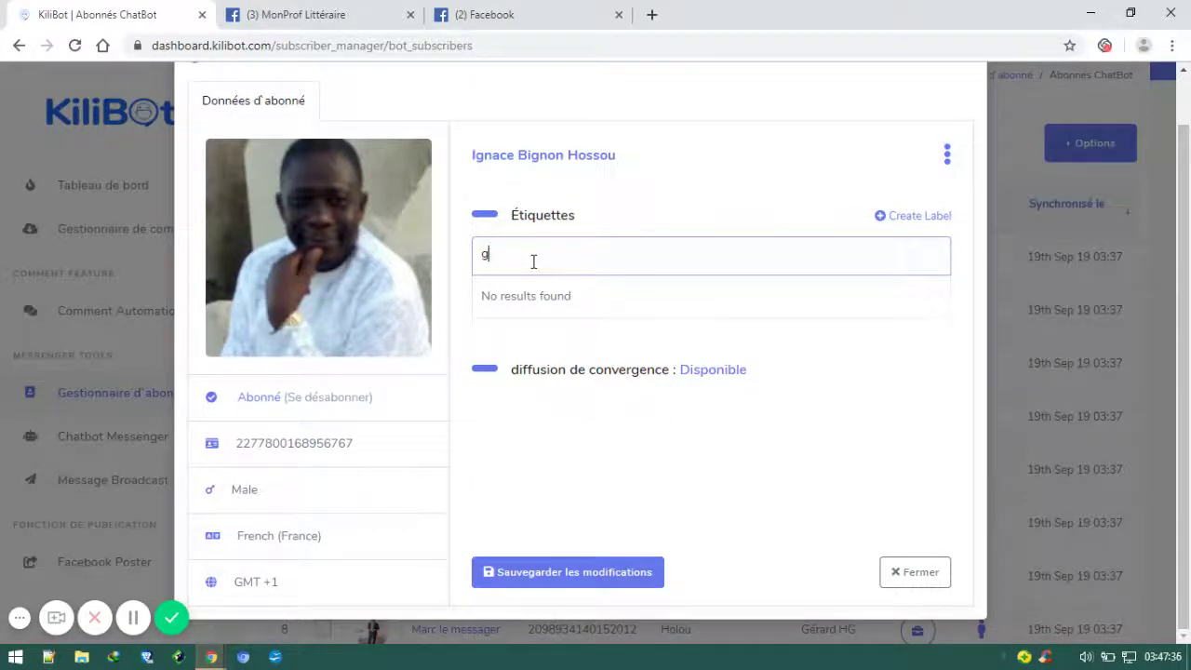
{"action": "key", "text": "BackSpace"}
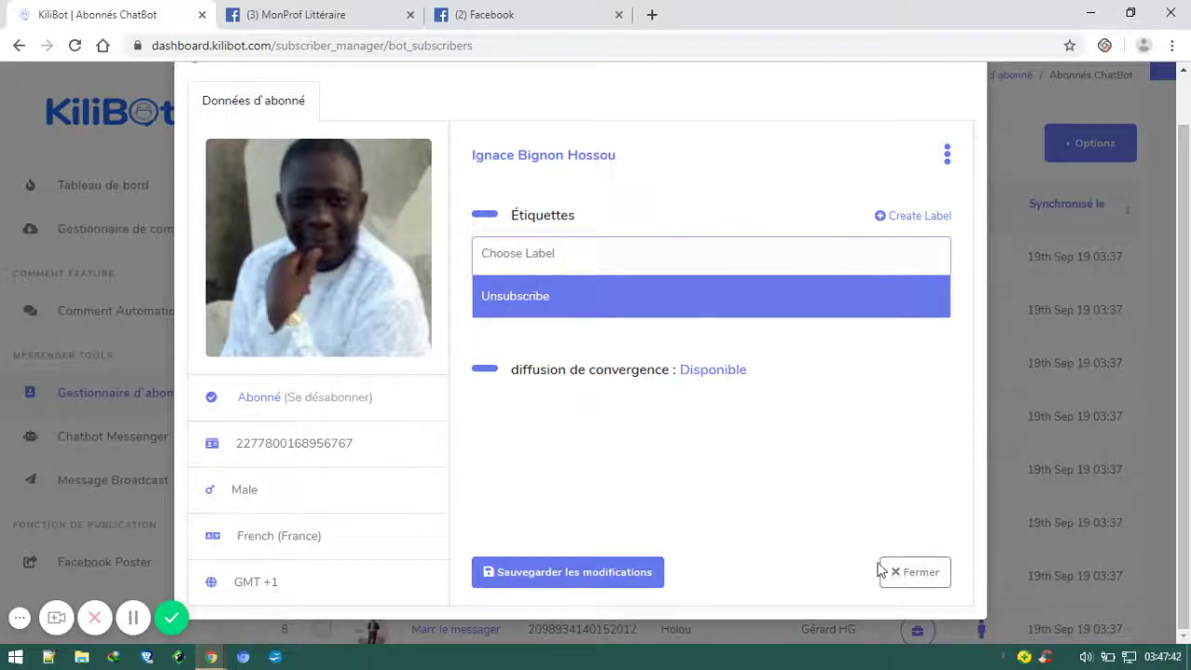
{"action": "left_click_drag", "start_coordinate": [1186, 400], "coordinate": [947, 582]}
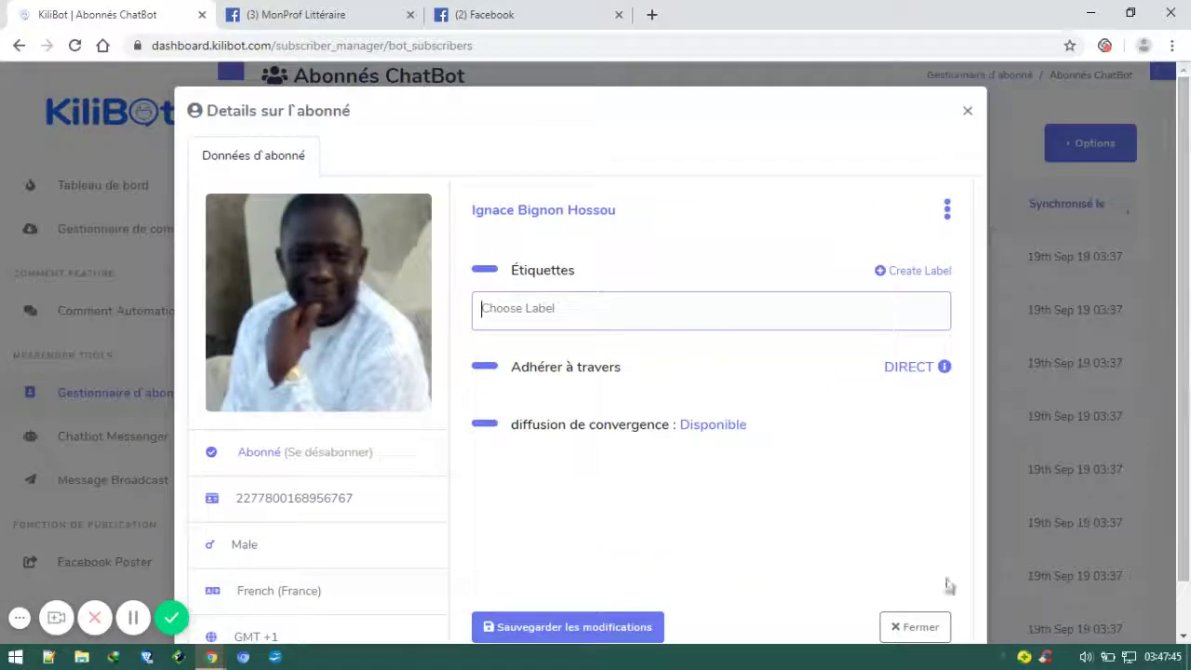
{"action": "left_click", "coordinate": [923, 628]}
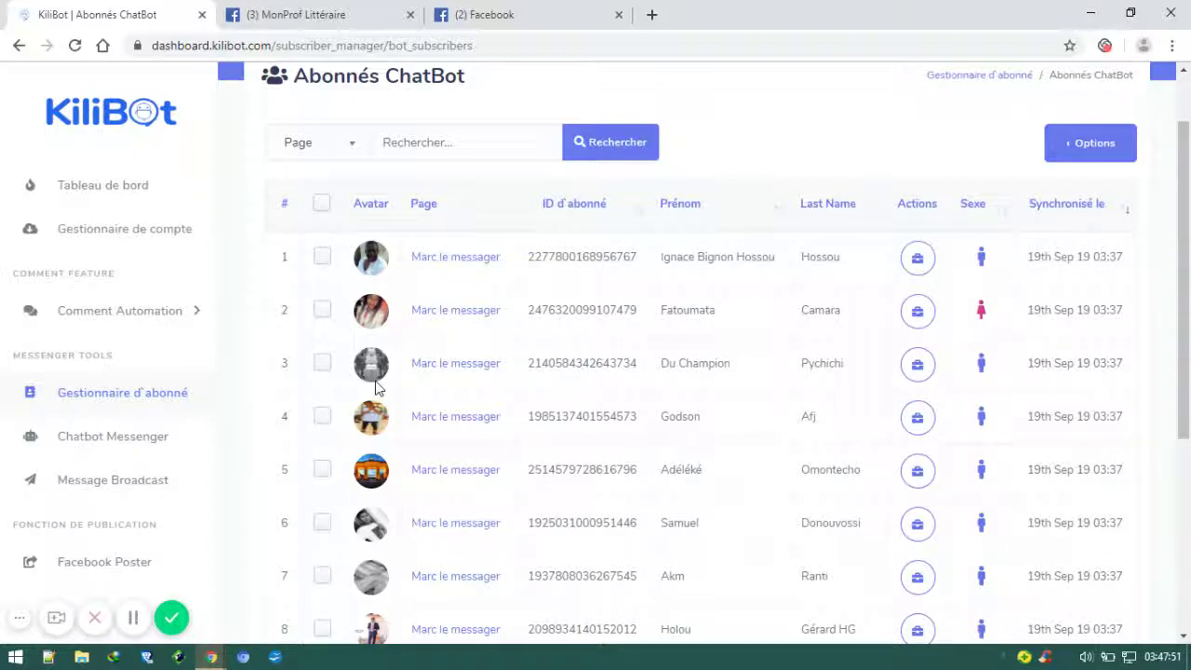
Step: Start a new conversation broadcast campaign from Message Broadcast and dismiss the translation prompt
{"action": "left_click", "coordinate": [105, 487]}
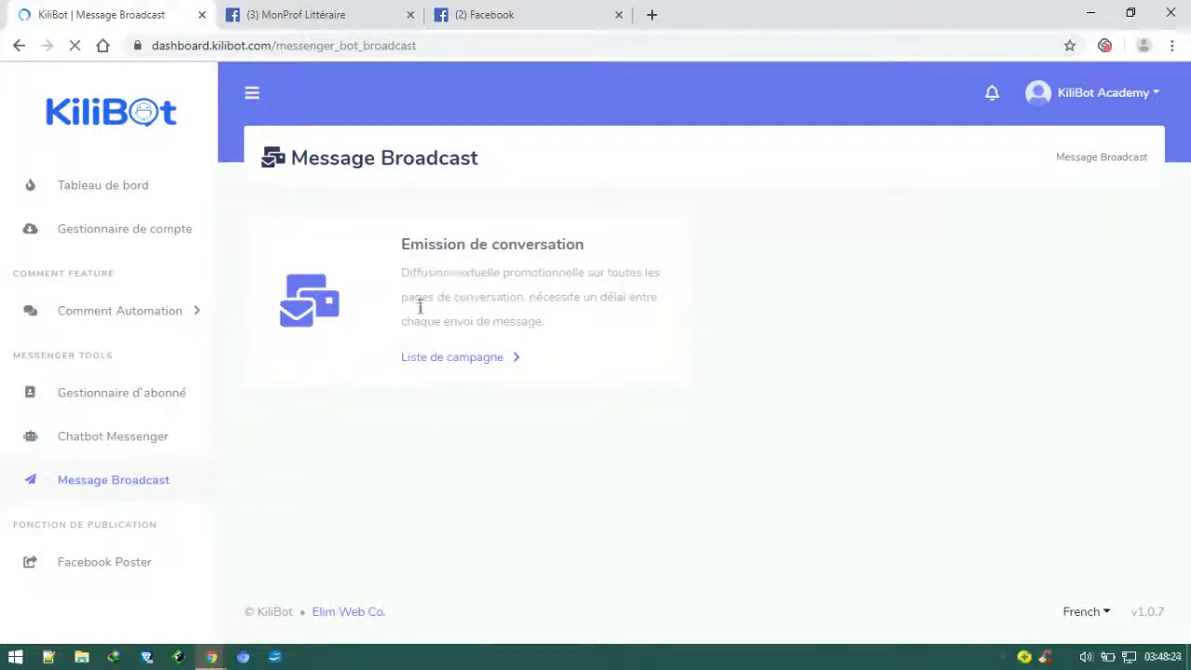
{"action": "left_click", "coordinate": [435, 363]}
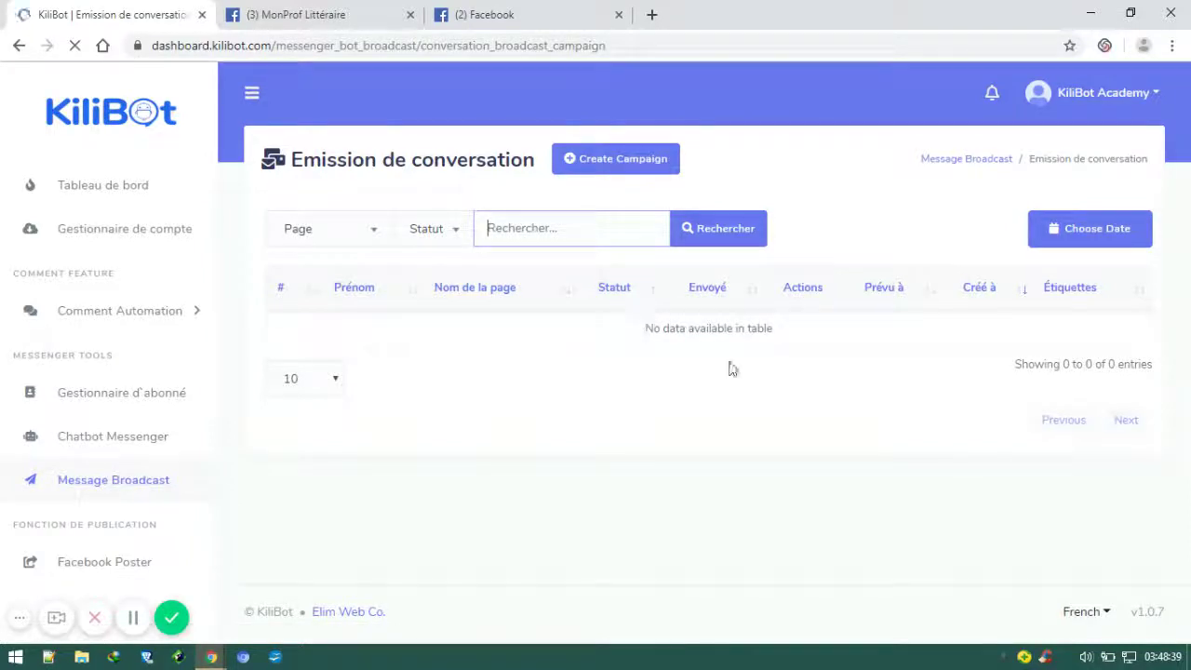
{"action": "left_click", "coordinate": [633, 166]}
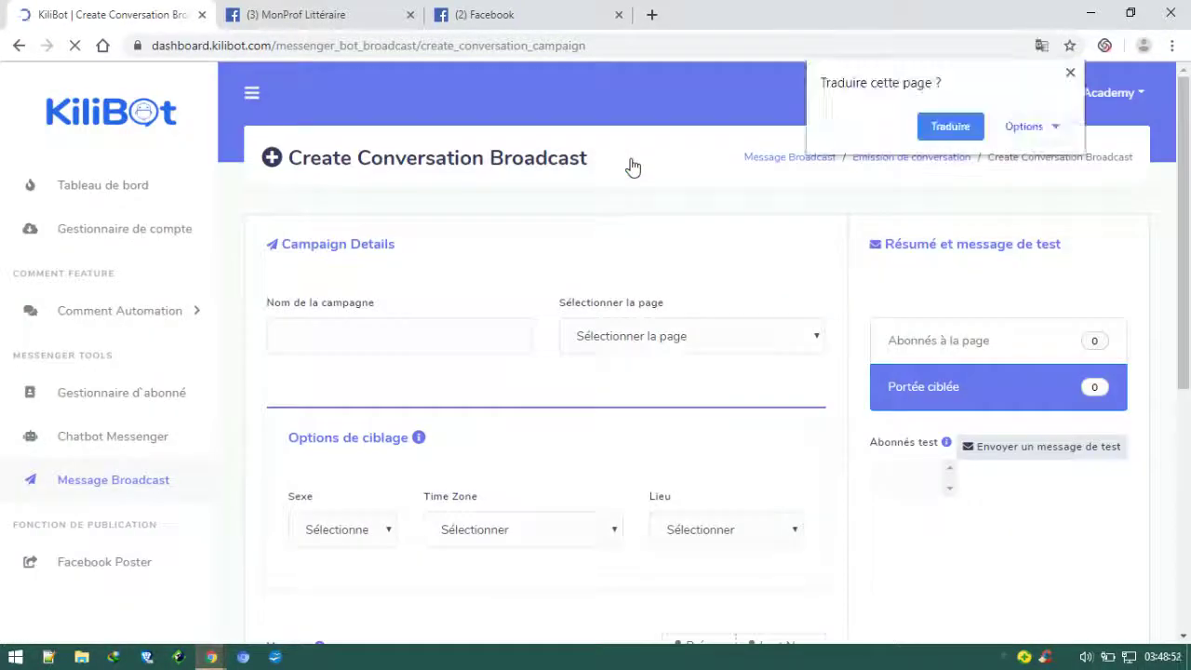
{"action": "left_click", "coordinate": [1070, 75]}
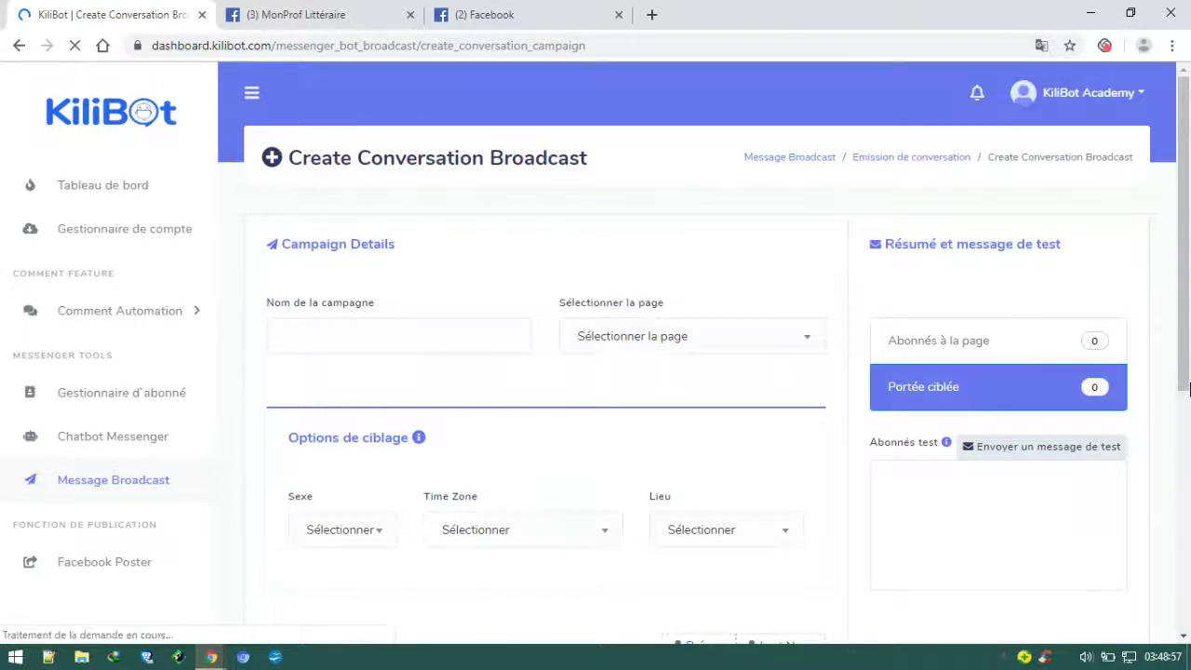
Step: Name the broadcast campaign "campagn test" and choose Marc le messager as its page
{"action": "scroll", "coordinate": [1188, 381], "scroll_direction": "down", "scroll_amount": 3}
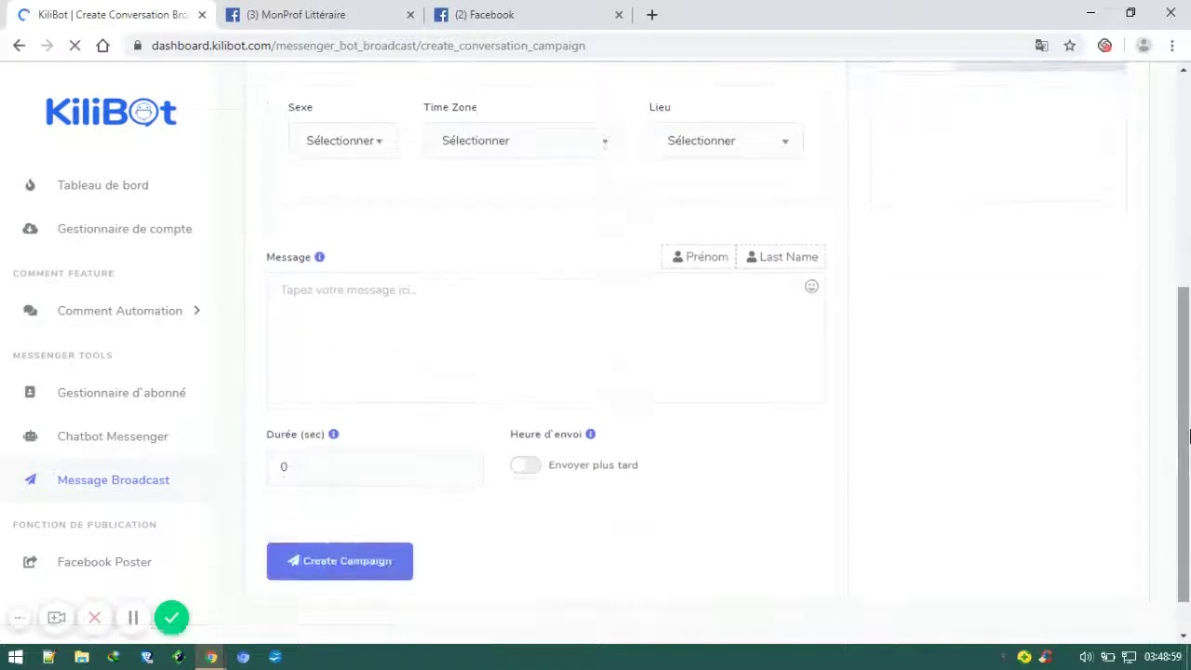
{"action": "scroll", "coordinate": [1188, 307], "scroll_direction": "up", "scroll_amount": 3}
{"action": "scroll", "coordinate": [1188, 307], "scroll_direction": "up", "scroll_amount": 2}
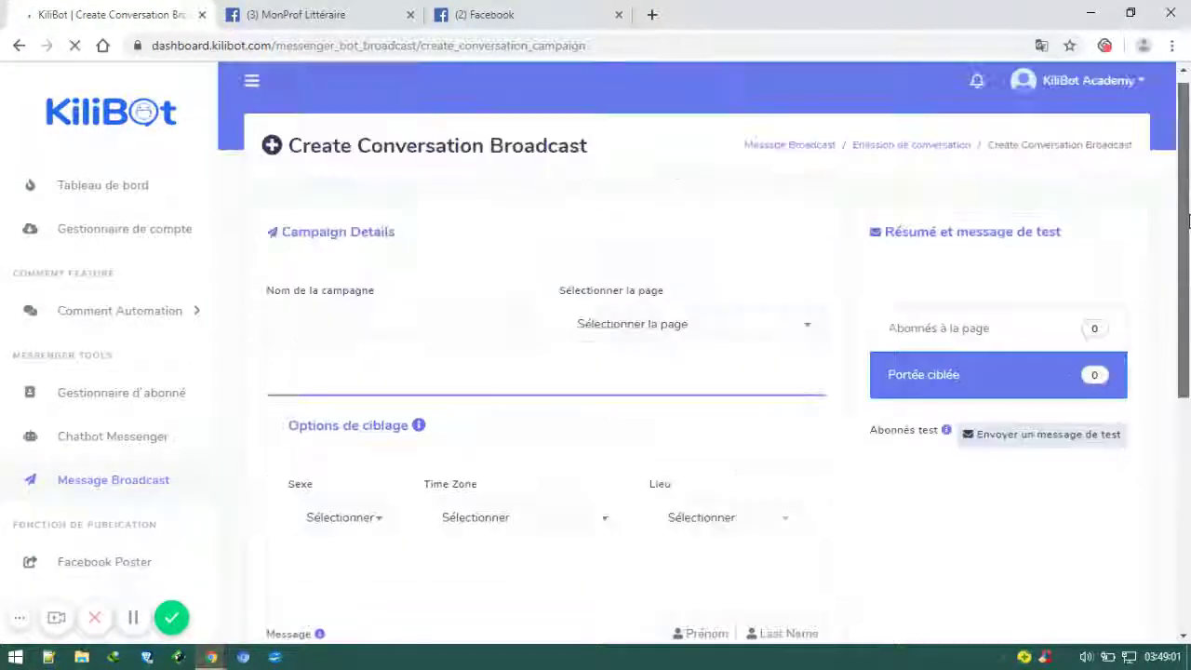
{"action": "scroll", "coordinate": [1189, 249], "scroll_direction": "up", "scroll_amount": 1}
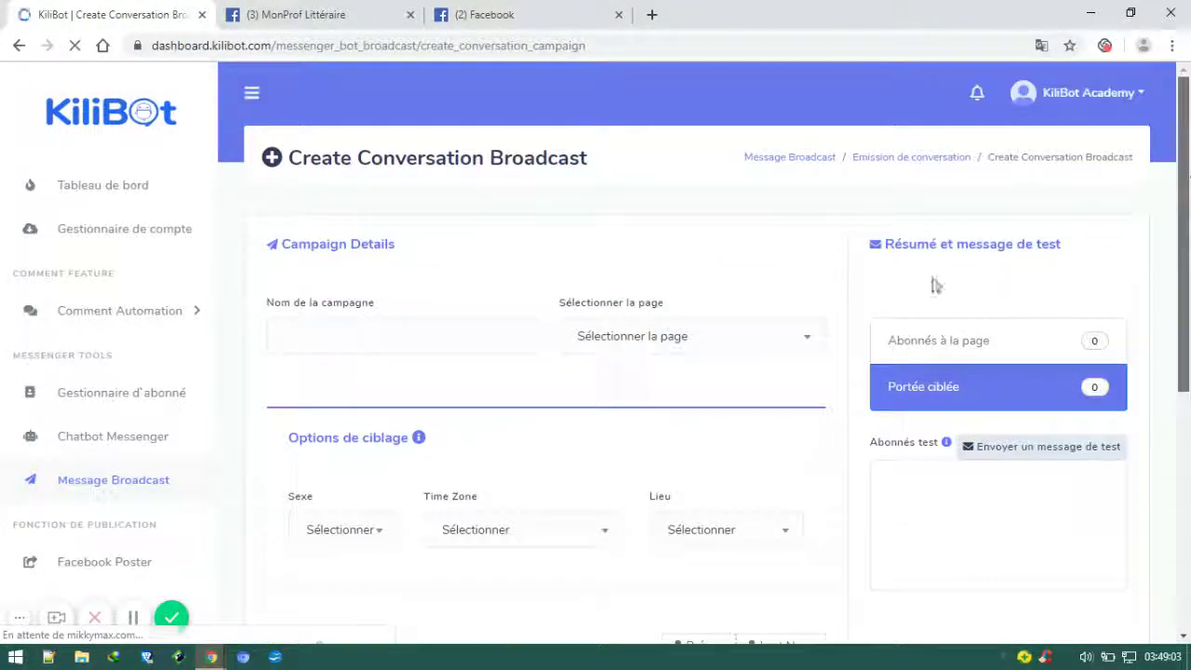
{"action": "left_click", "coordinate": [323, 326]}
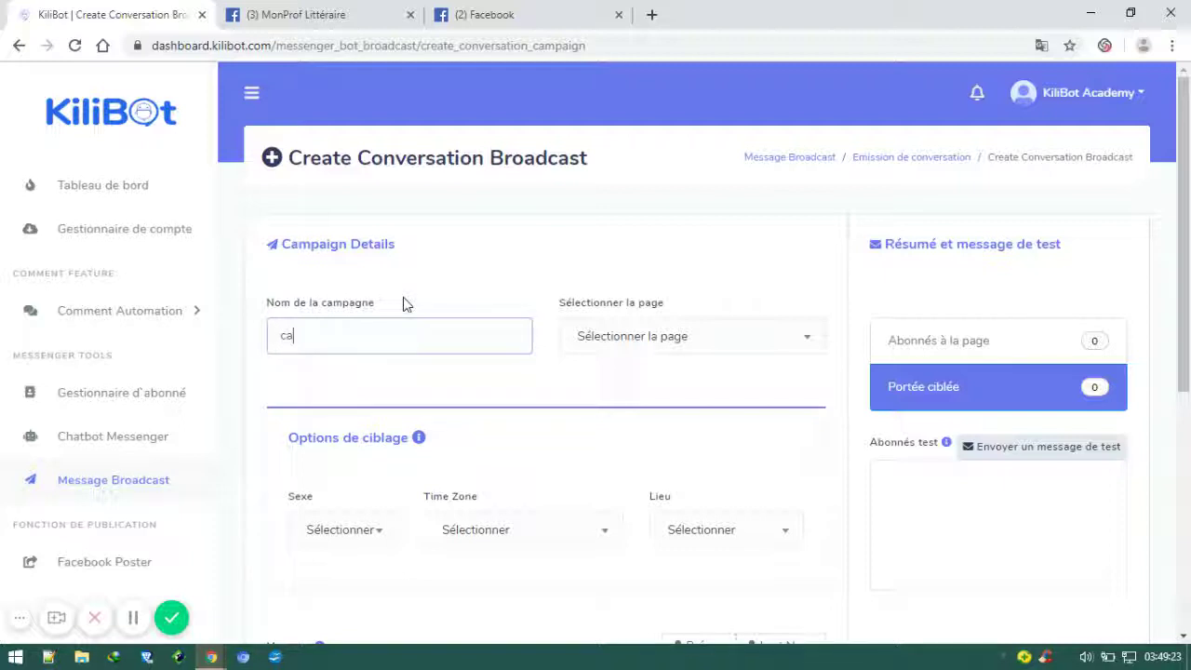
{"action": "type", "text": "mpagn test"}
{"action": "left_click", "coordinate": [623, 346]}
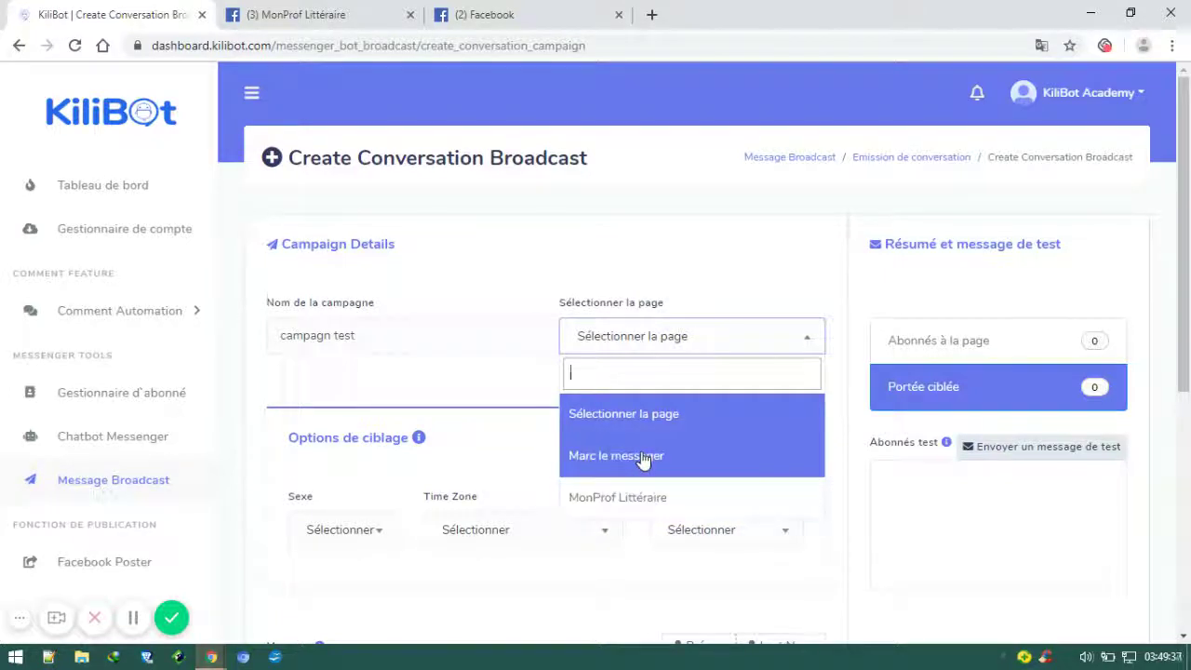
{"action": "left_click", "coordinate": [591, 461]}
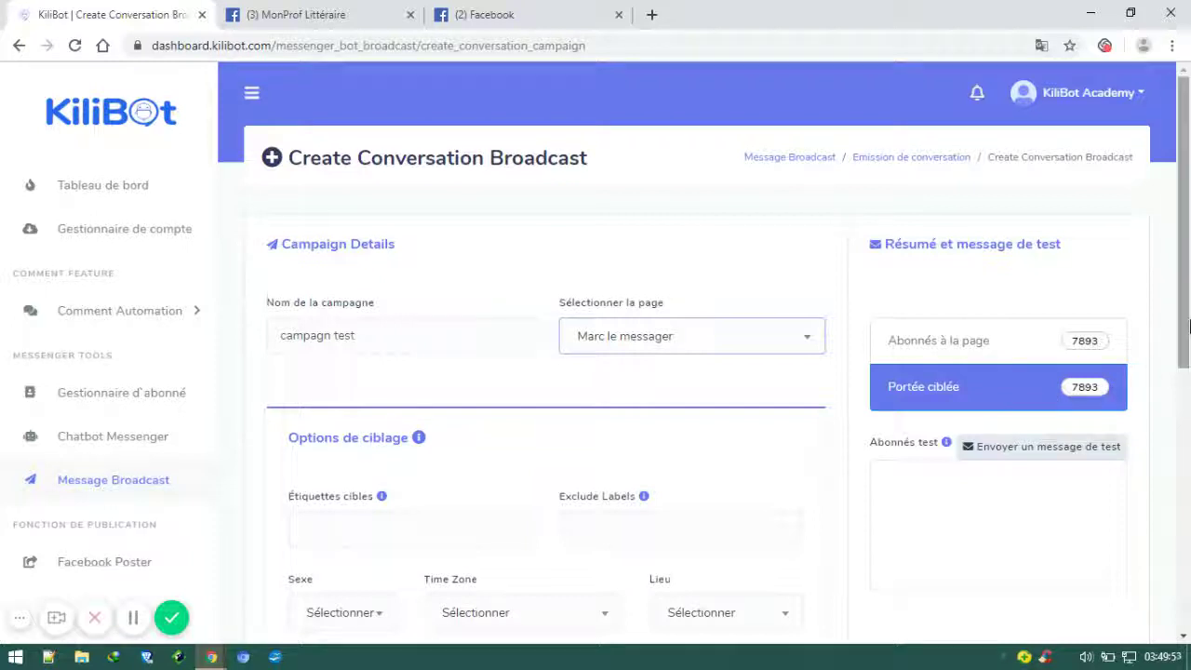
Step: Examine the campaign's targeting options, reach summary and message section, collapsing the navigation sidebar for more room
{"action": "scroll", "coordinate": [1189, 372], "scroll_direction": "down", "scroll_amount": 1}
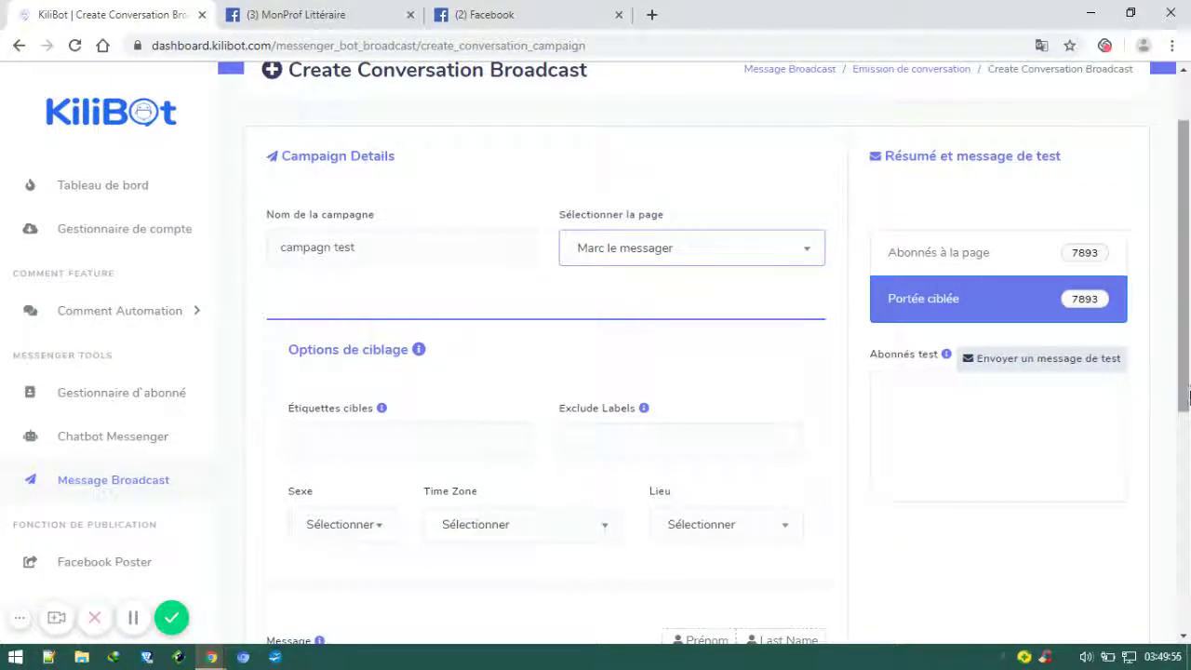
{"action": "mouse_move", "coordinate": [1188, 398]}
{"action": "left_mouse_down"}
{"action": "mouse_move", "coordinate": [1183, 288]}
{"action": "mouse_move", "coordinate": [1184, 587]}
{"action": "mouse_move", "coordinate": [1187, 409]}
{"action": "left_mouse_up"}
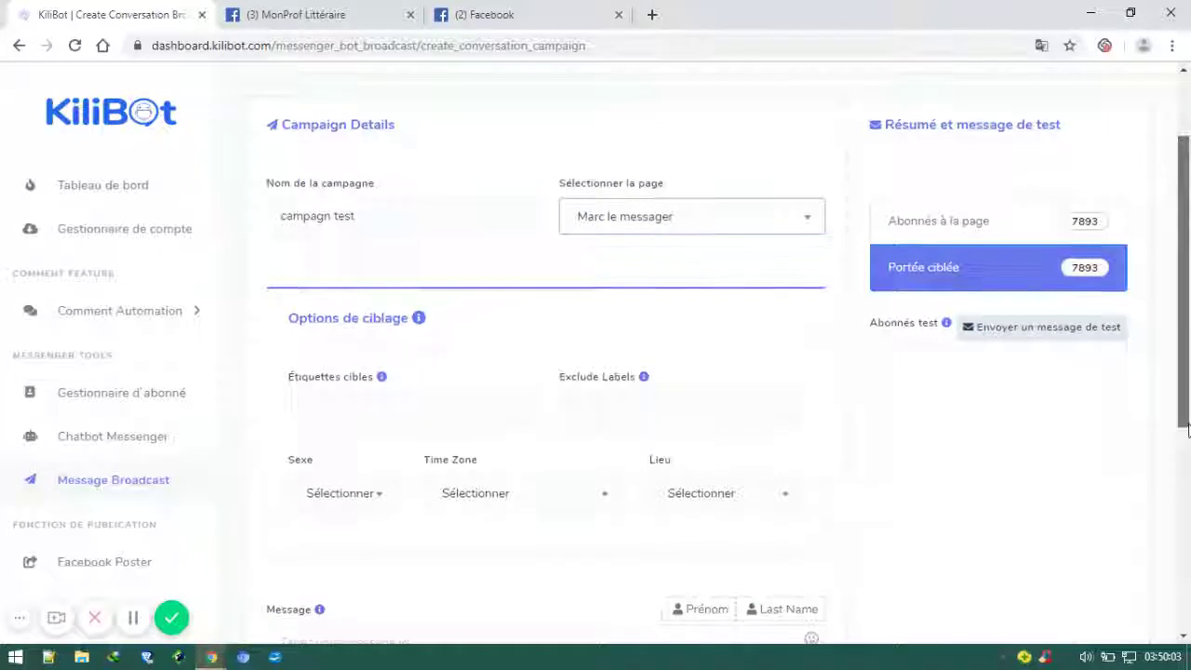
{"action": "mouse_move", "coordinate": [1187, 409]}
{"action": "left_mouse_down"}
{"action": "mouse_move", "coordinate": [1184, 475]}
{"action": "mouse_move", "coordinate": [1188, 396]}
{"action": "left_mouse_up"}
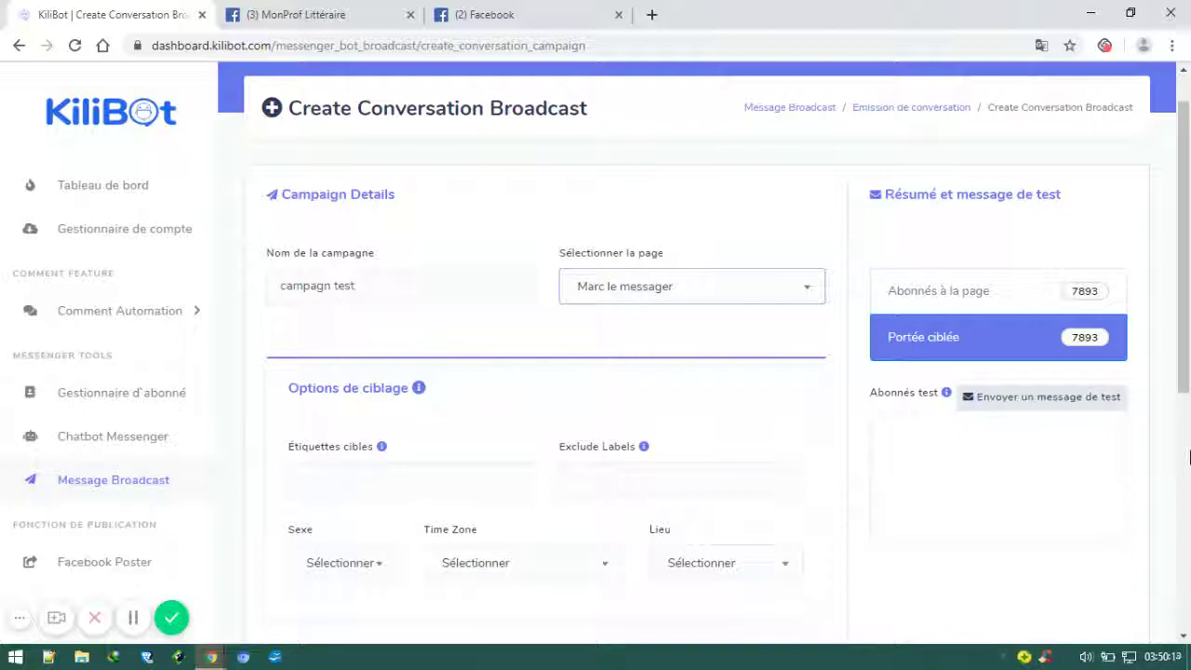
{"action": "scroll", "coordinate": [1188, 456], "scroll_direction": "down", "scroll_amount": 2}
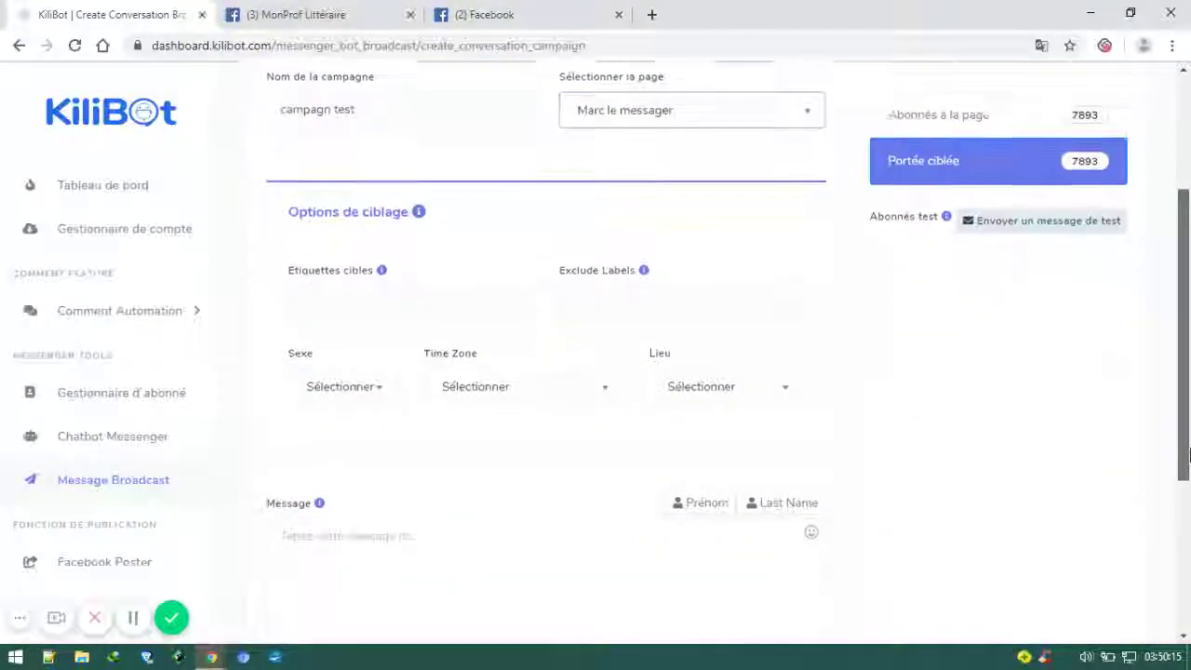
{"action": "mouse_move", "coordinate": [1188, 456]}
{"action": "left_mouse_down"}
{"action": "mouse_move", "coordinate": [1187, 372]}
{"action": "mouse_move", "coordinate": [1188, 502]}
{"action": "mouse_move", "coordinate": [1186, 393]}
{"action": "mouse_move", "coordinate": [1187, 466]}
{"action": "left_mouse_up"}
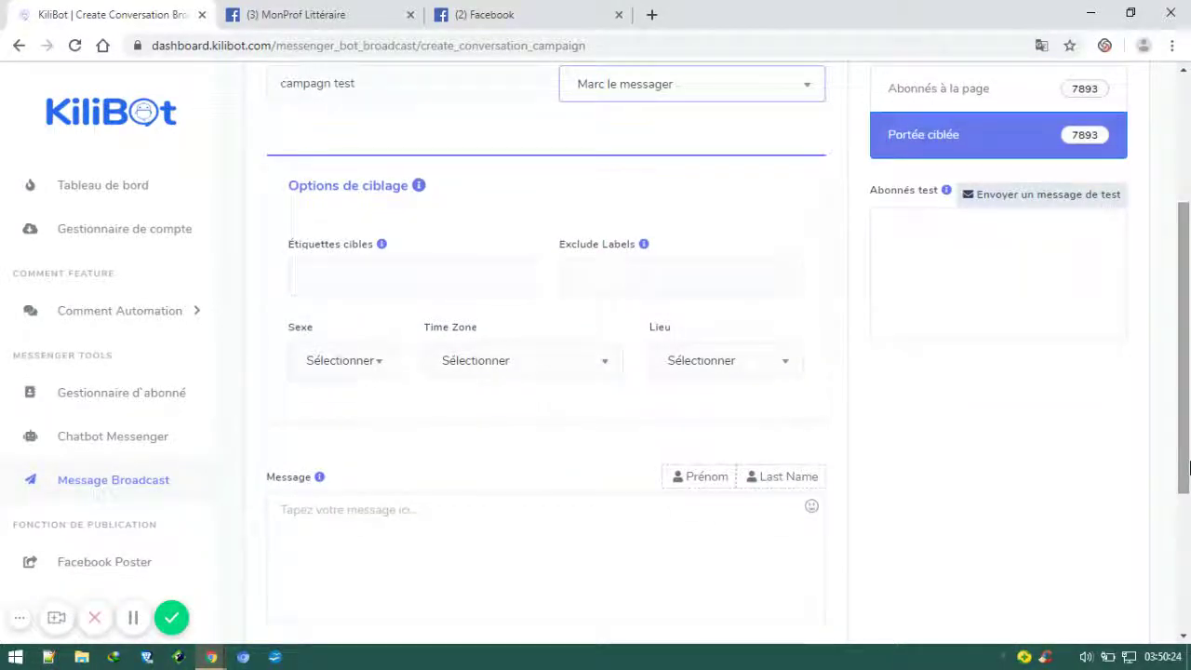
{"action": "scroll", "coordinate": [1186, 465], "scroll_direction": "up", "scroll_amount": 3}
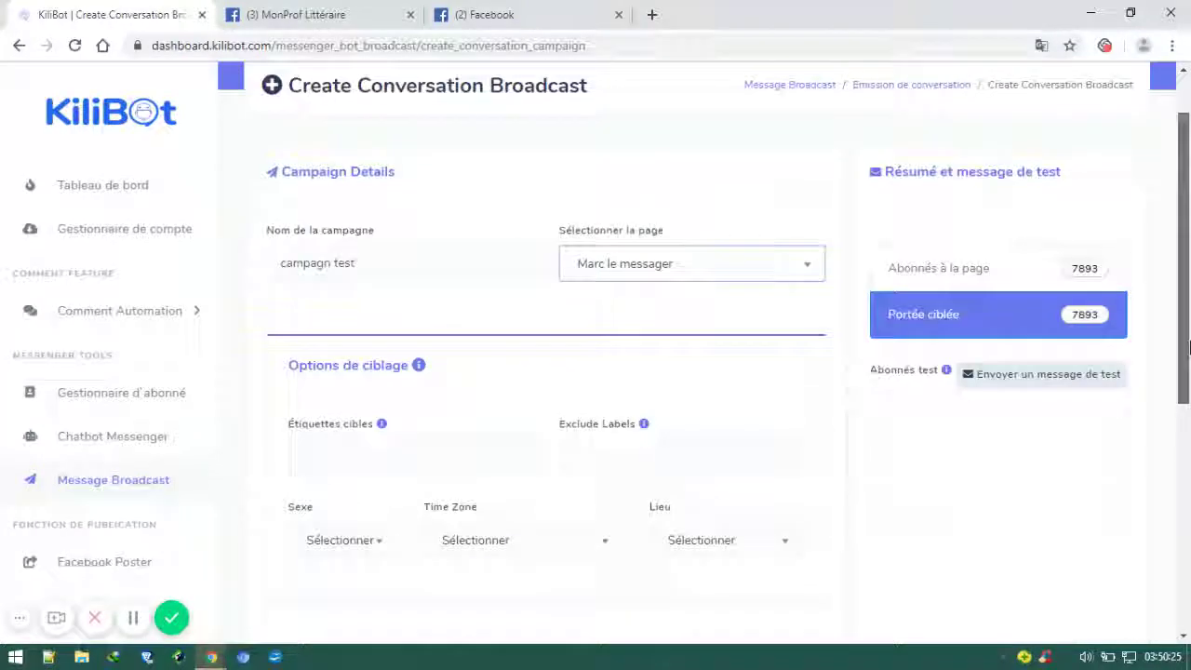
{"action": "left_click", "coordinate": [252, 90]}
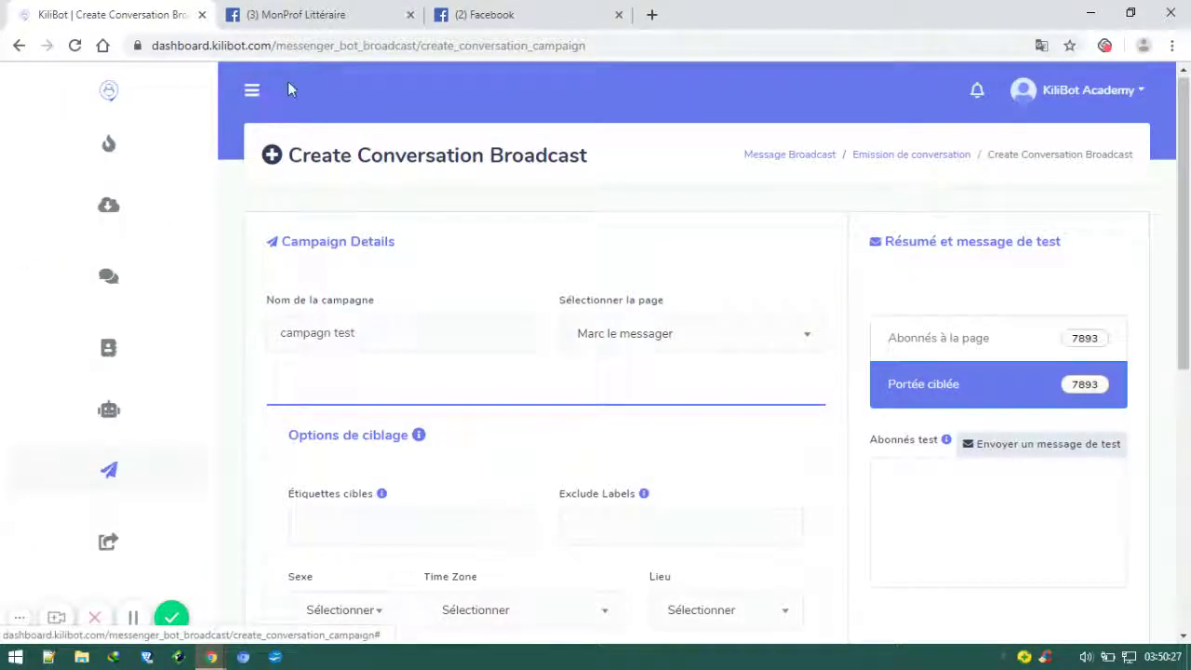
{"action": "left_click_drag", "start_coordinate": [1187, 158], "coordinate": [1188, 303]}
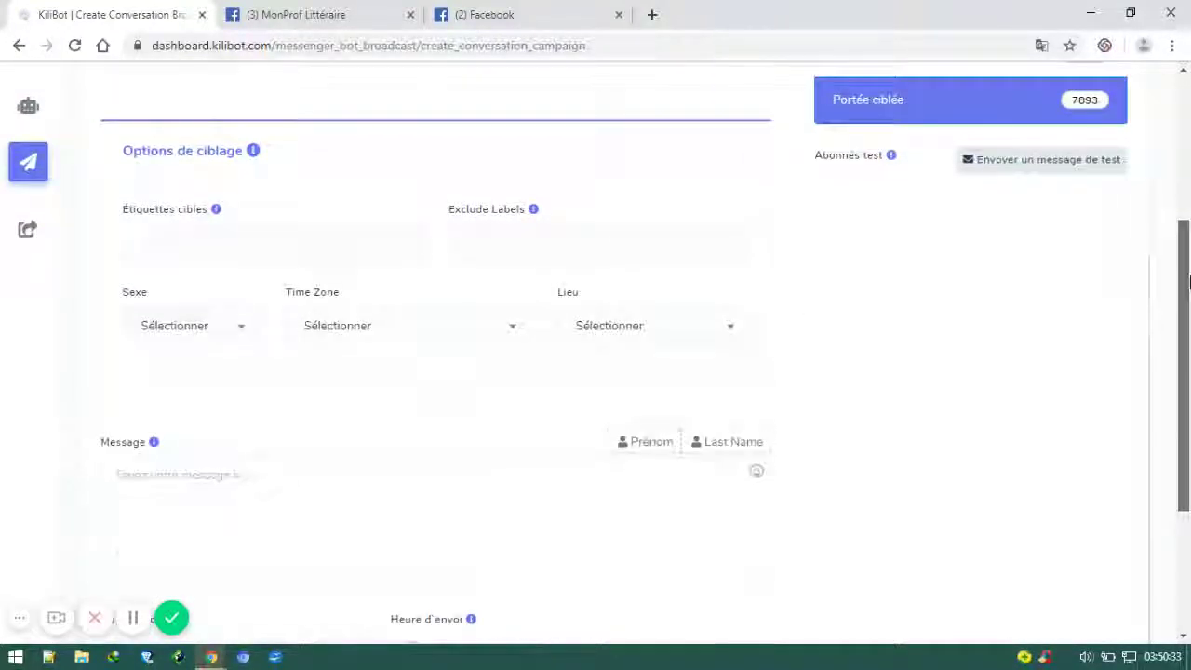
{"action": "mouse_move", "coordinate": [1188, 298]}
{"action": "left_mouse_down"}
{"action": "mouse_move", "coordinate": [1188, 240]}
{"action": "mouse_move", "coordinate": [1188, 346]}
{"action": "mouse_move", "coordinate": [1189, 116]}
{"action": "mouse_move", "coordinate": [1186, 297]}
{"action": "left_mouse_up"}
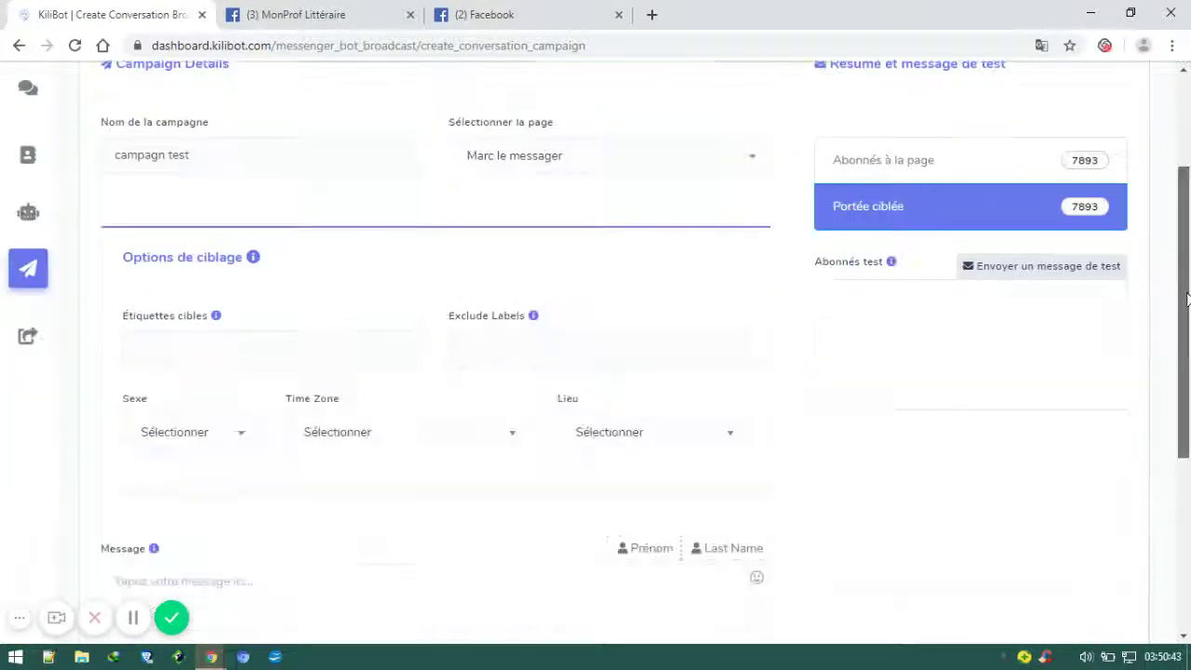
Step: Examine the campaign's reach summary and the gender, time zone and location targeting choices without selecting any
{"action": "scroll", "coordinate": [1186, 298], "scroll_direction": "down", "scroll_amount": 2}
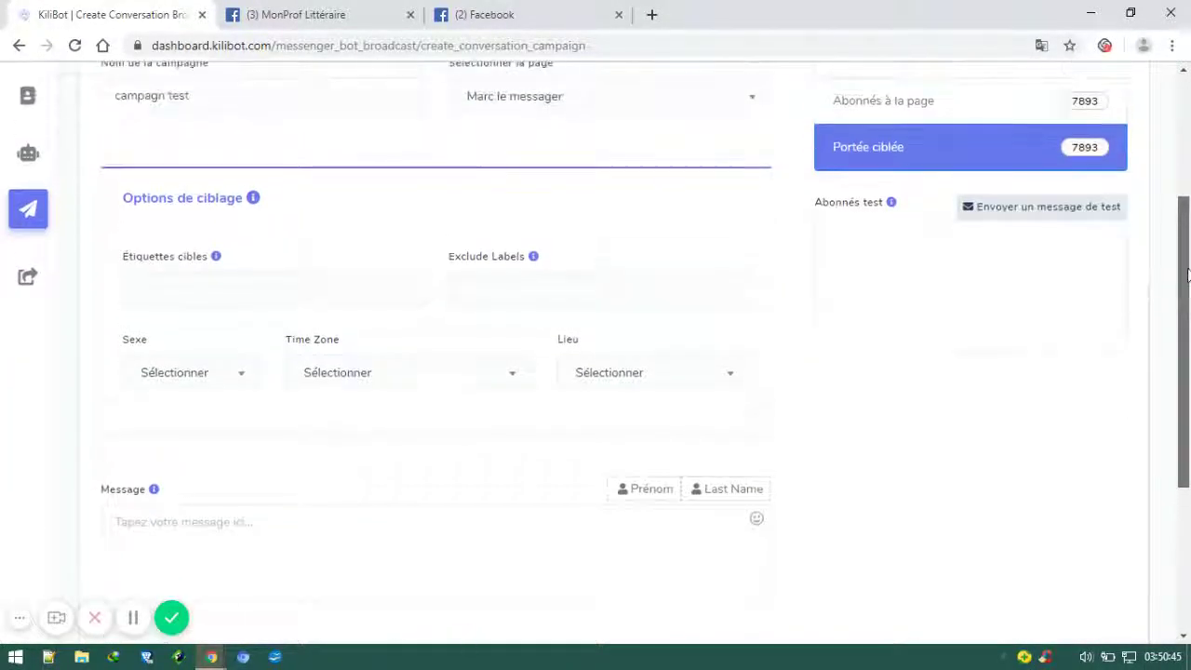
{"action": "left_click_drag", "start_coordinate": [1187, 274], "coordinate": [1186, 305]}
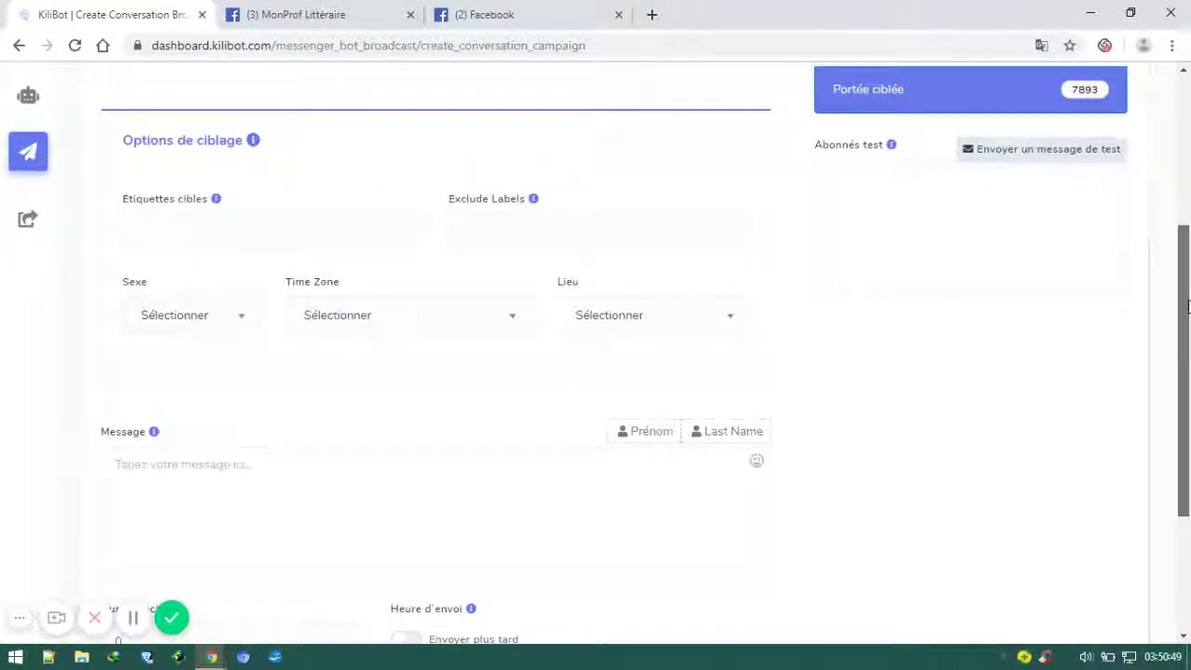
{"action": "scroll", "coordinate": [1187, 307], "scroll_direction": "up", "scroll_amount": 2}
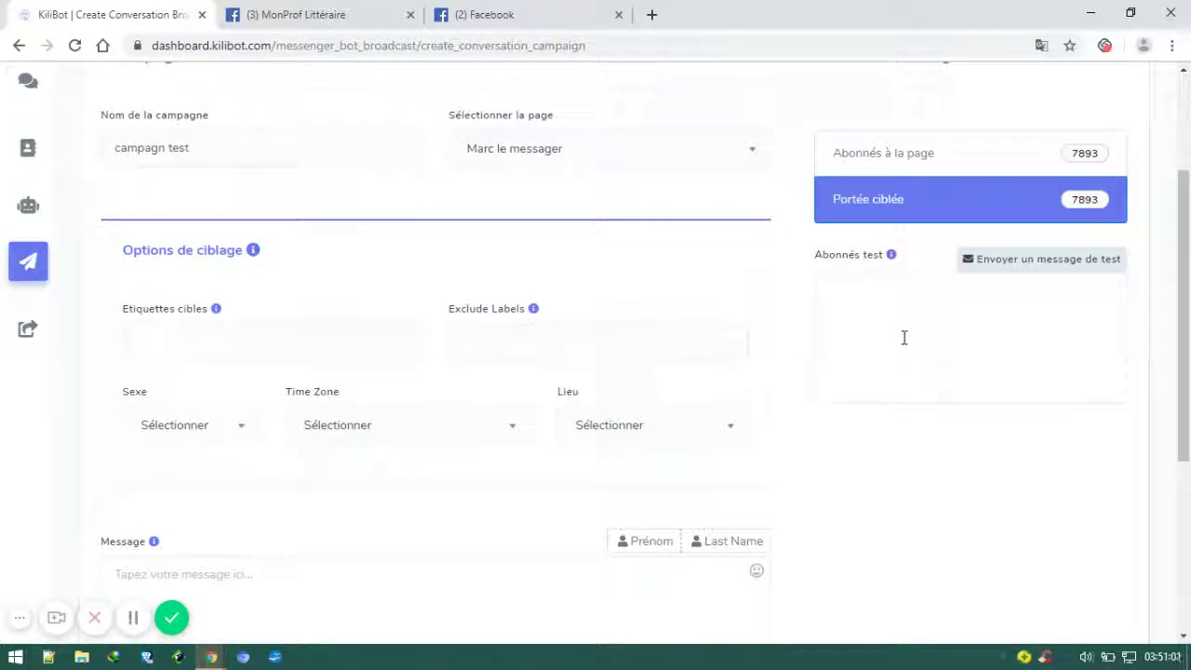
{"action": "scroll", "coordinate": [1055, 296], "scroll_direction": "down", "scroll_amount": 2}
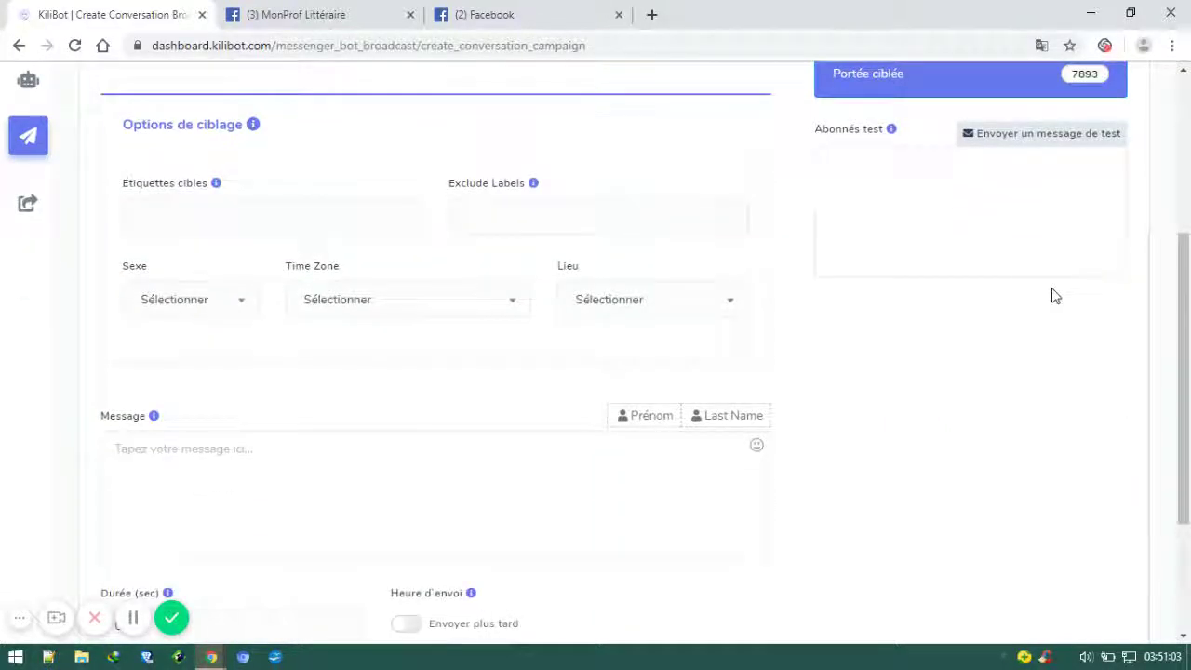
{"action": "left_click", "coordinate": [231, 308]}
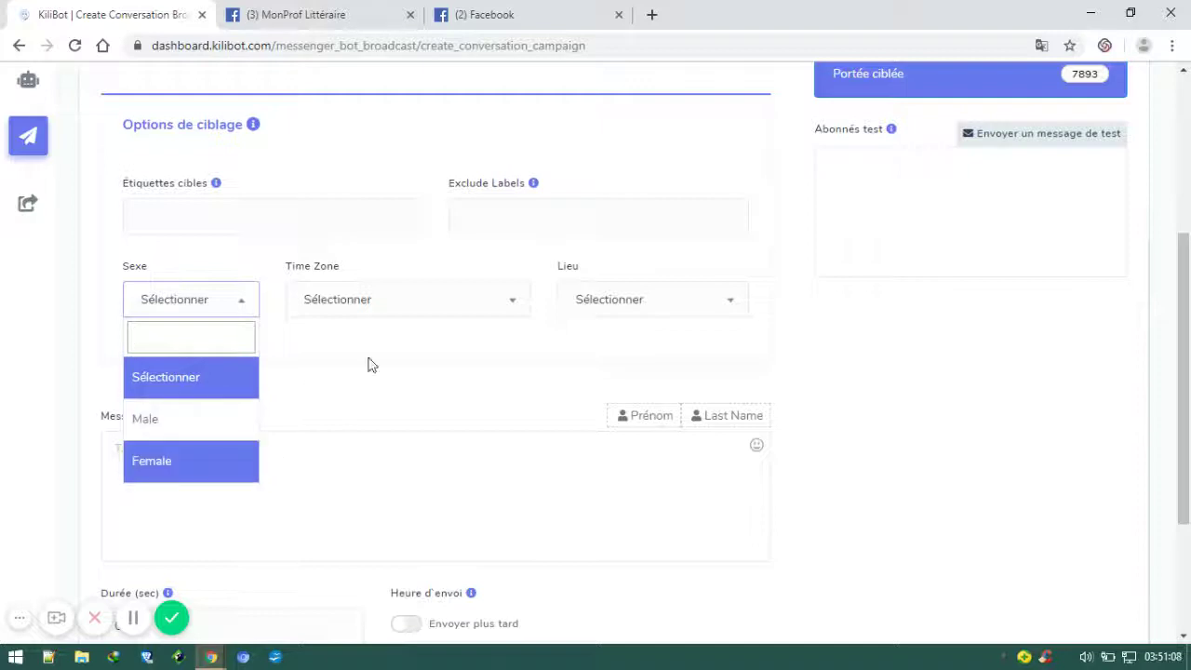
{"action": "left_click", "coordinate": [391, 307]}
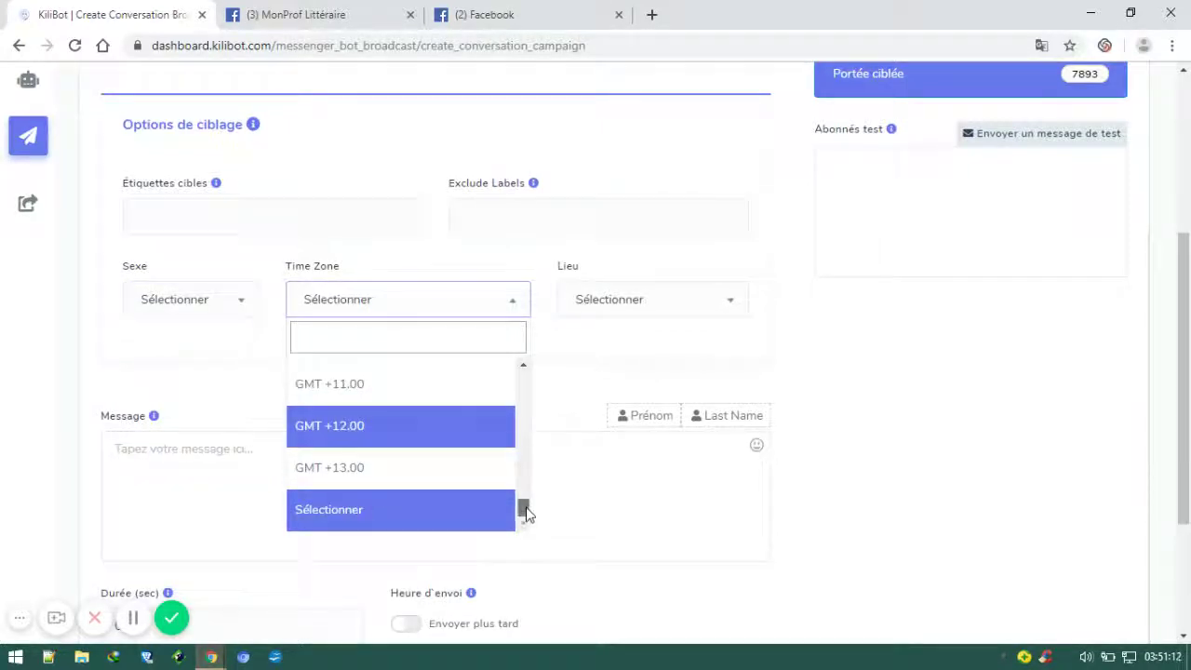
{"action": "left_click_drag", "start_coordinate": [526, 513], "coordinate": [524, 408]}
{"action": "left_click", "coordinate": [630, 291]}
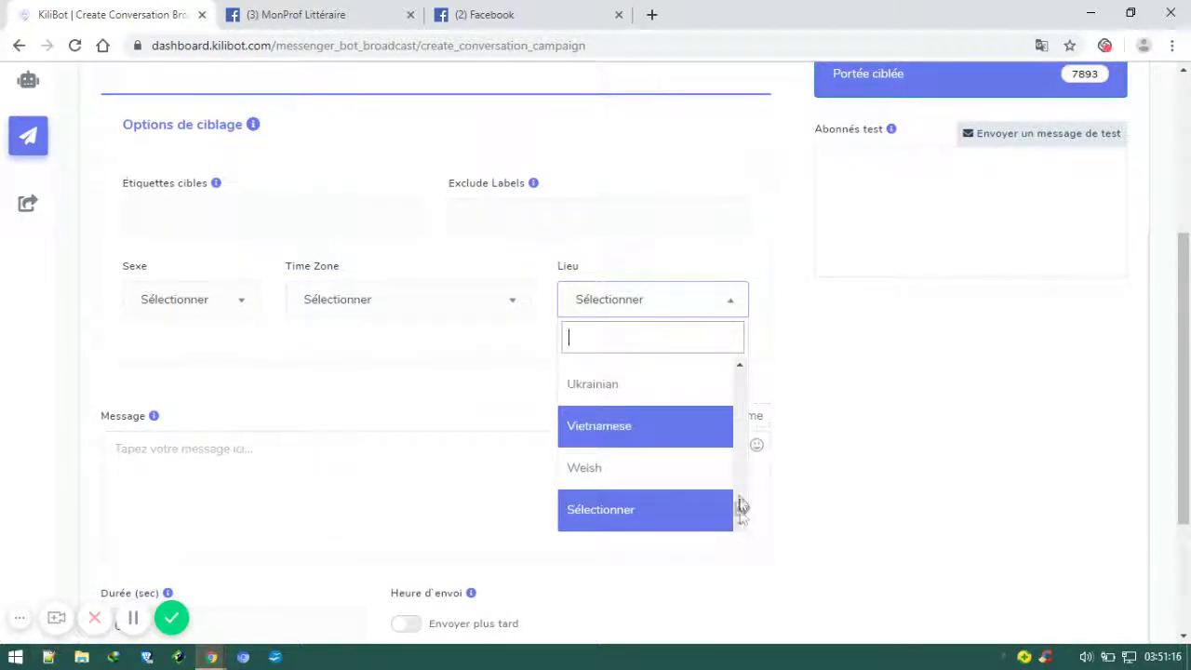
{"action": "left_click_drag", "start_coordinate": [742, 506], "coordinate": [750, 433]}
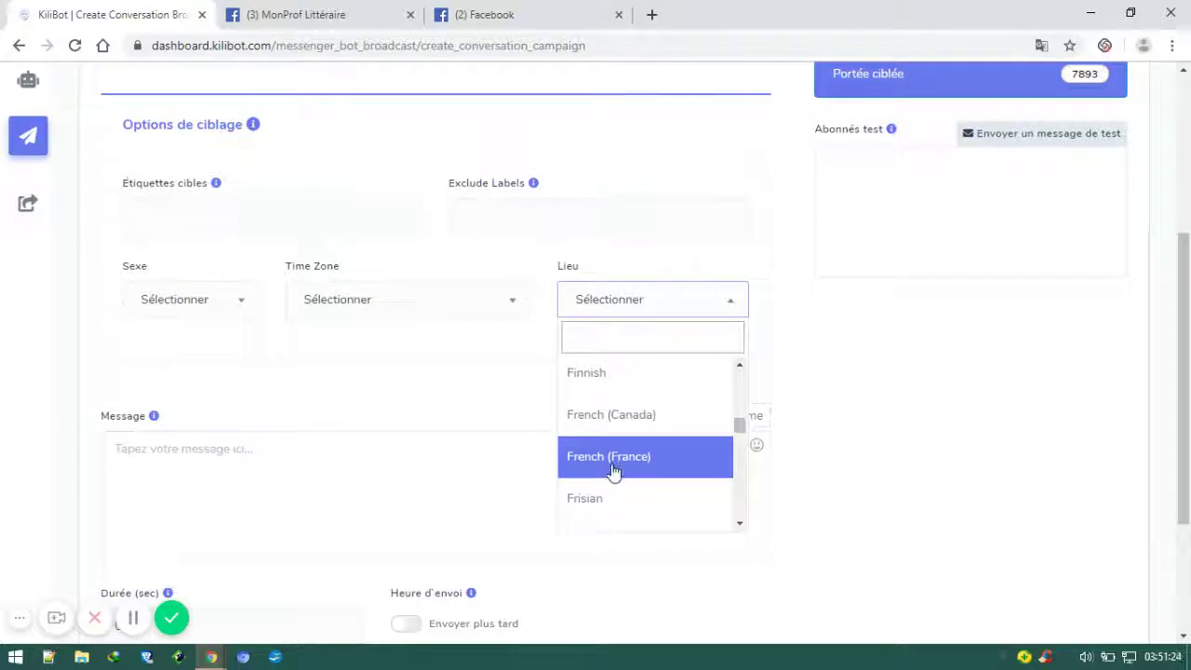
{"action": "scroll", "coordinate": [751, 439], "scroll_direction": "up", "scroll_amount": 10}
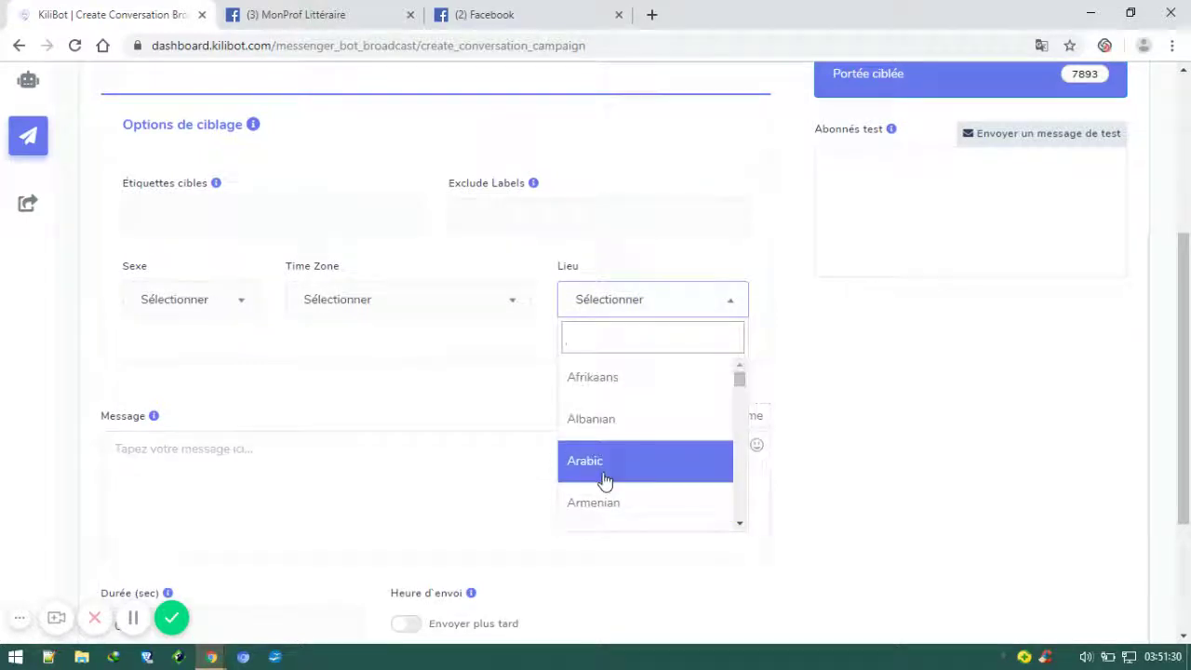
Step: Write "SALUT c'est un message dedemonstration." as the broadcast message, with a space between "c'est" and "un"
{"action": "left_click", "coordinate": [425, 505]}
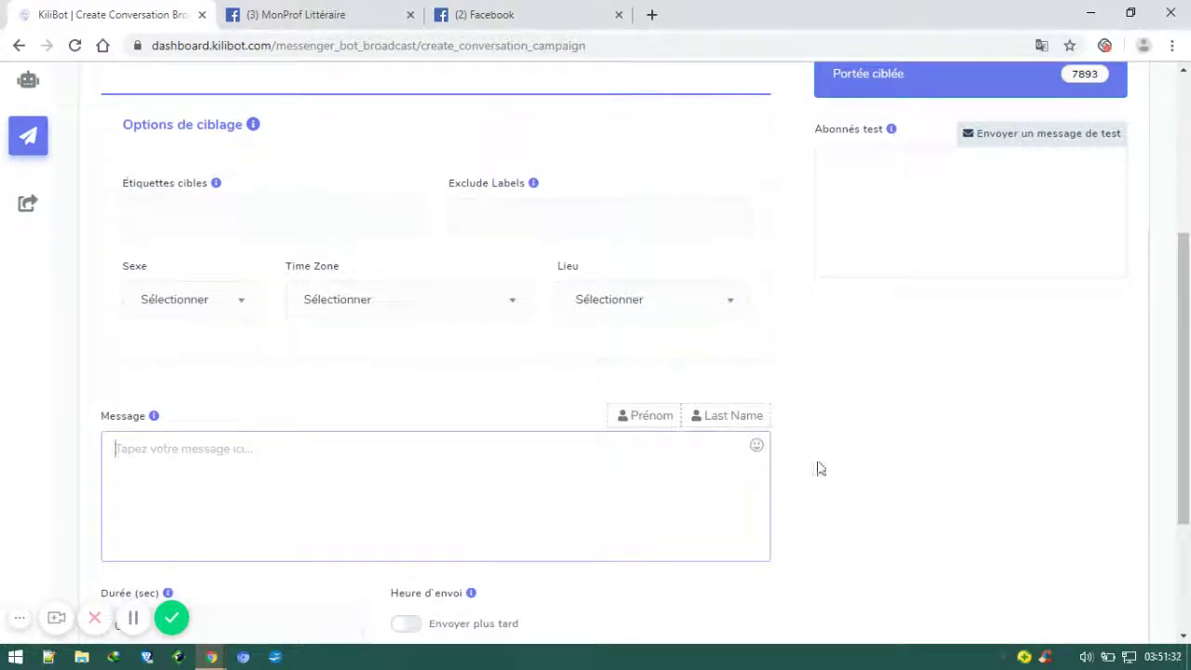
{"action": "left_click_drag", "start_coordinate": [1185, 406], "coordinate": [1188, 453]}
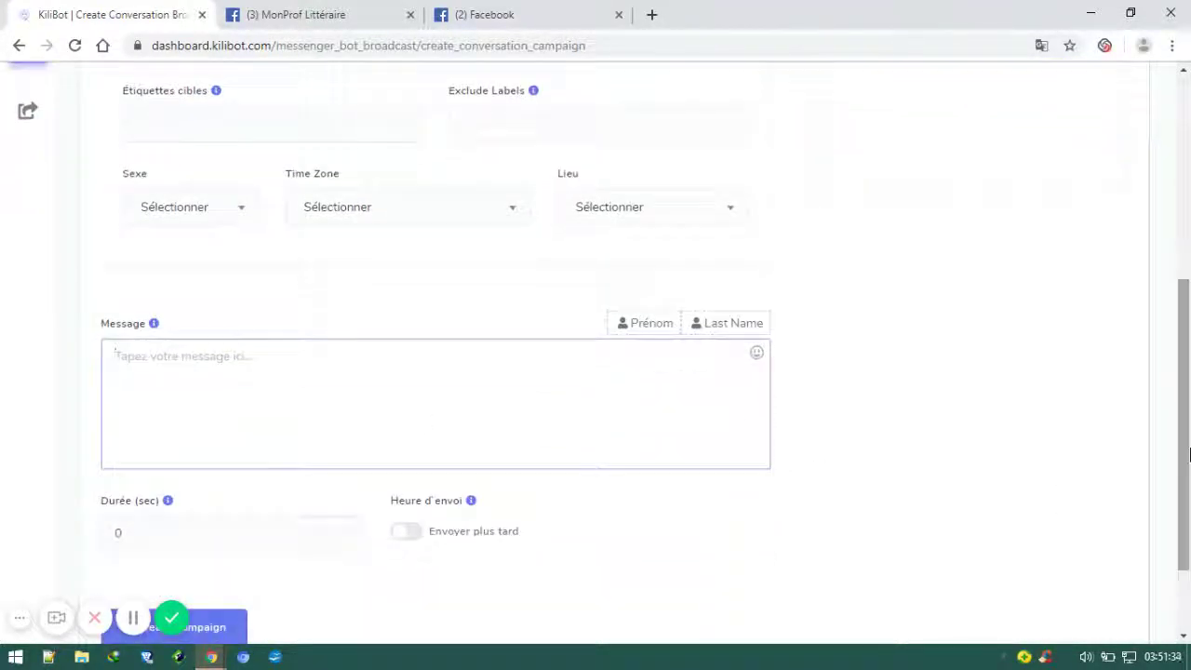
{"action": "left_click", "coordinate": [415, 421]}
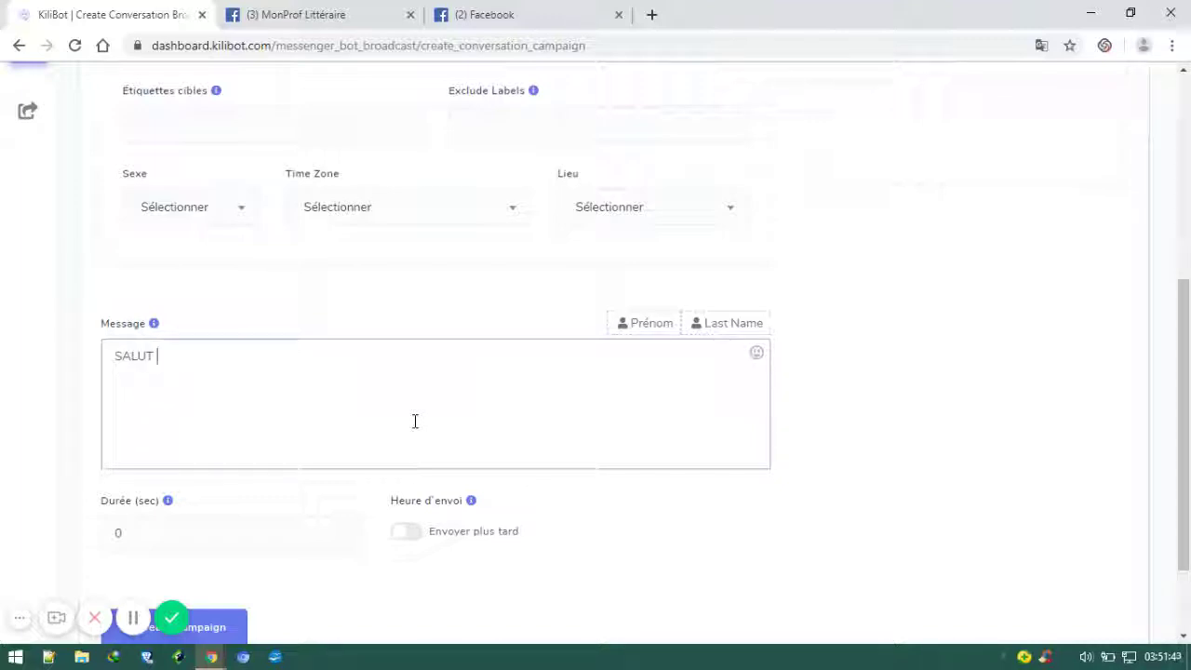
{"action": "type", "text": "SALUT c'estun message dedemonstration."}
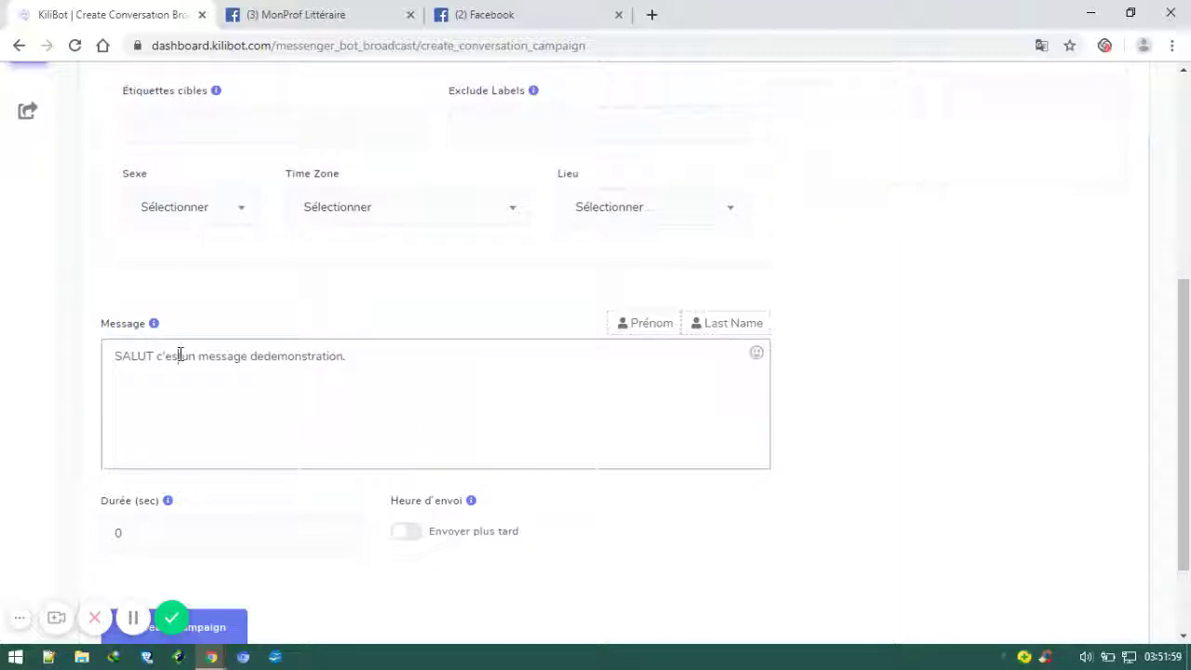
{"action": "left_click", "coordinate": [181, 355]}
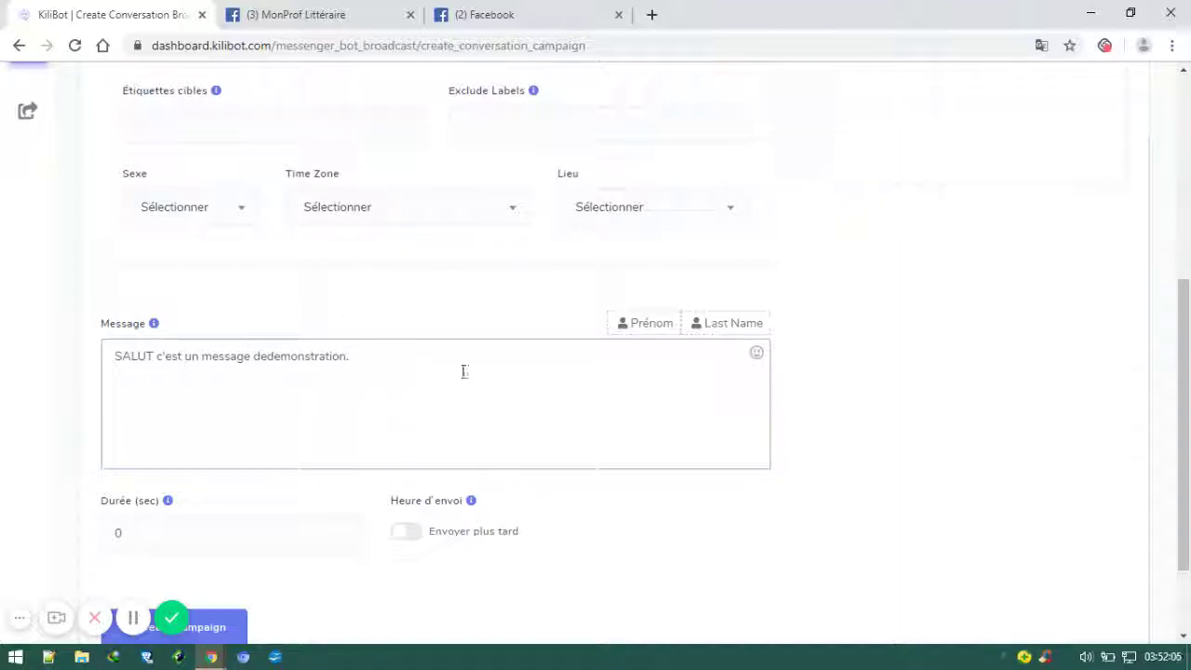
Step: Insert the first-name variable #LEAD_USER_FIRST_NAME# into the message directly after "SALUT", moving it there from the end of the text
{"action": "left_click", "coordinate": [154, 356]}
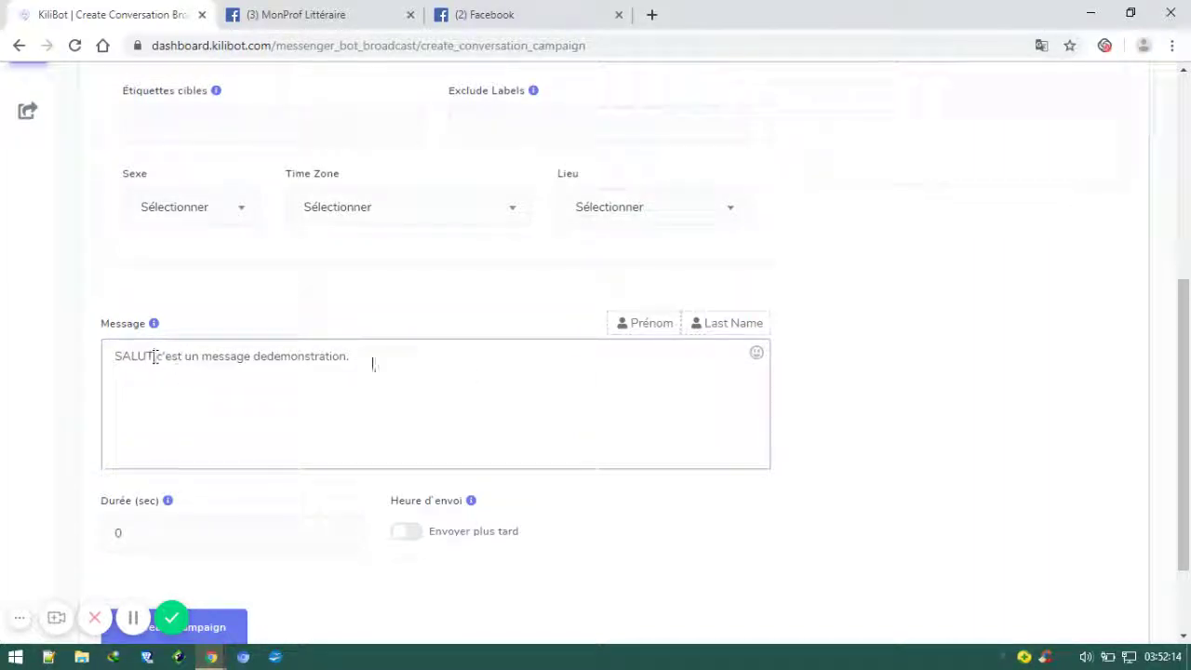
{"action": "left_click", "coordinate": [640, 326]}
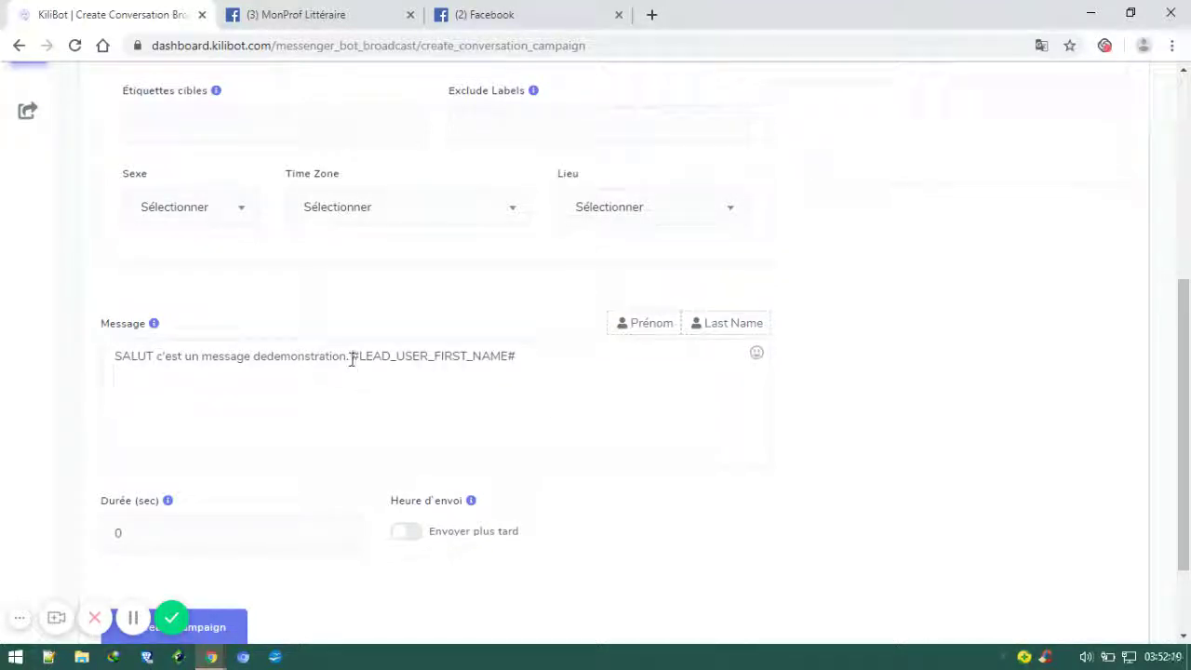
{"action": "left_click_drag", "start_coordinate": [352, 359], "coordinate": [521, 356]}
{"action": "key", "text": "ctrl+c"}
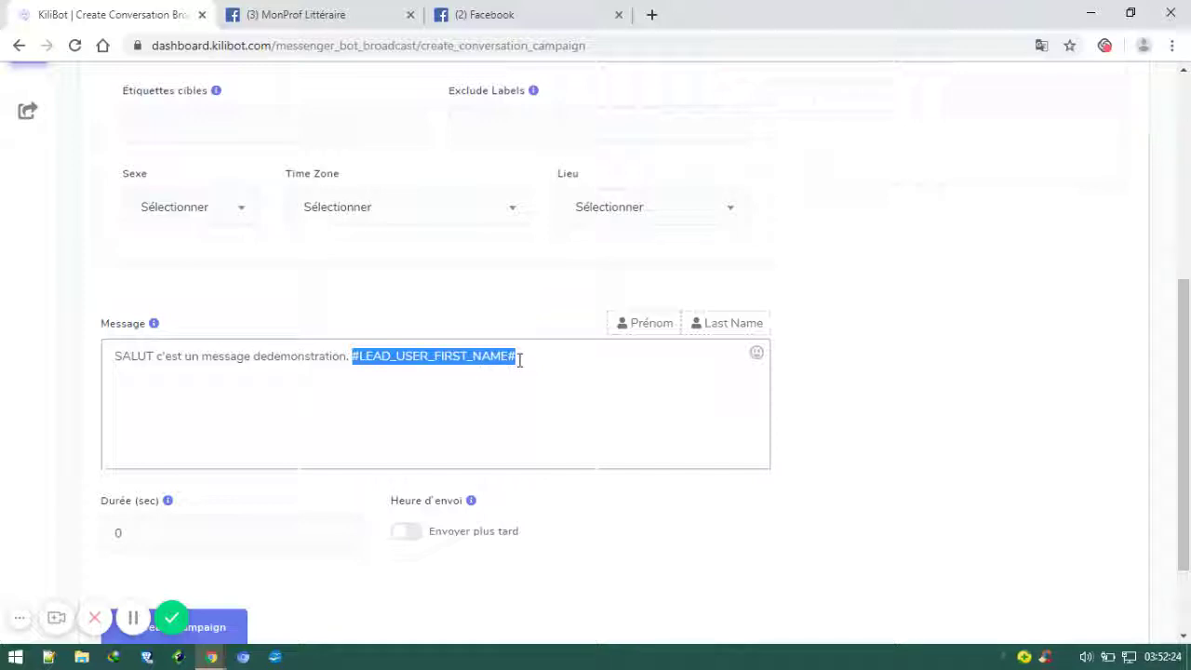
{"action": "key", "text": "BackSpace"}
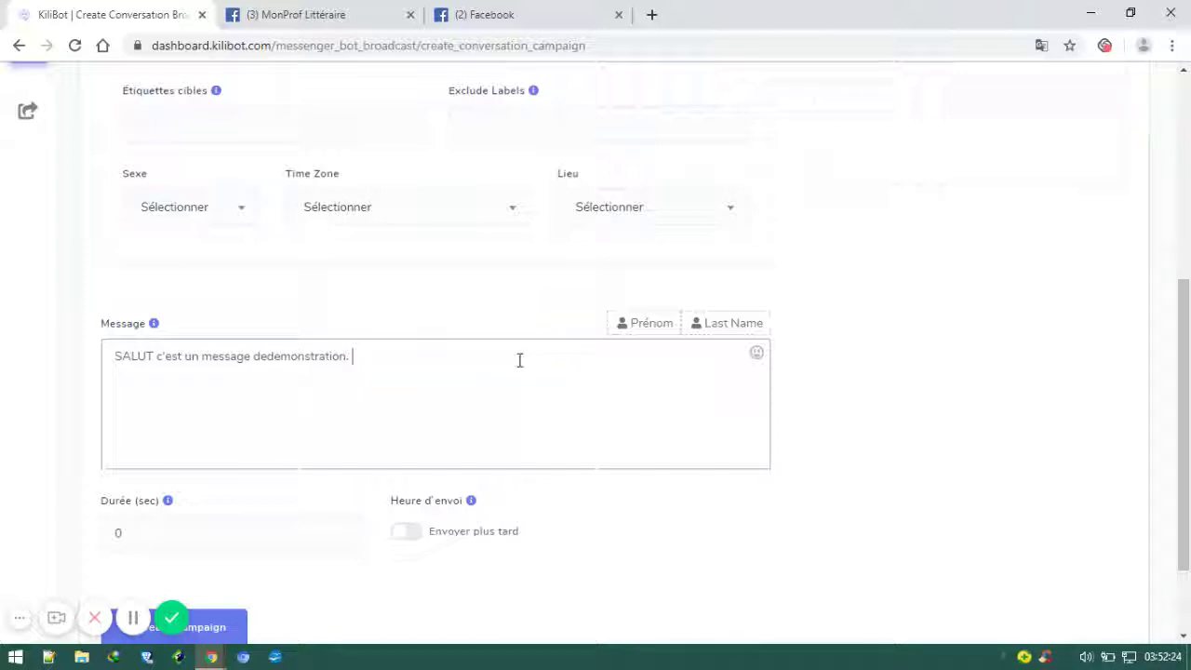
{"action": "left_click", "coordinate": [155, 355]}
{"action": "type", "text": ","}
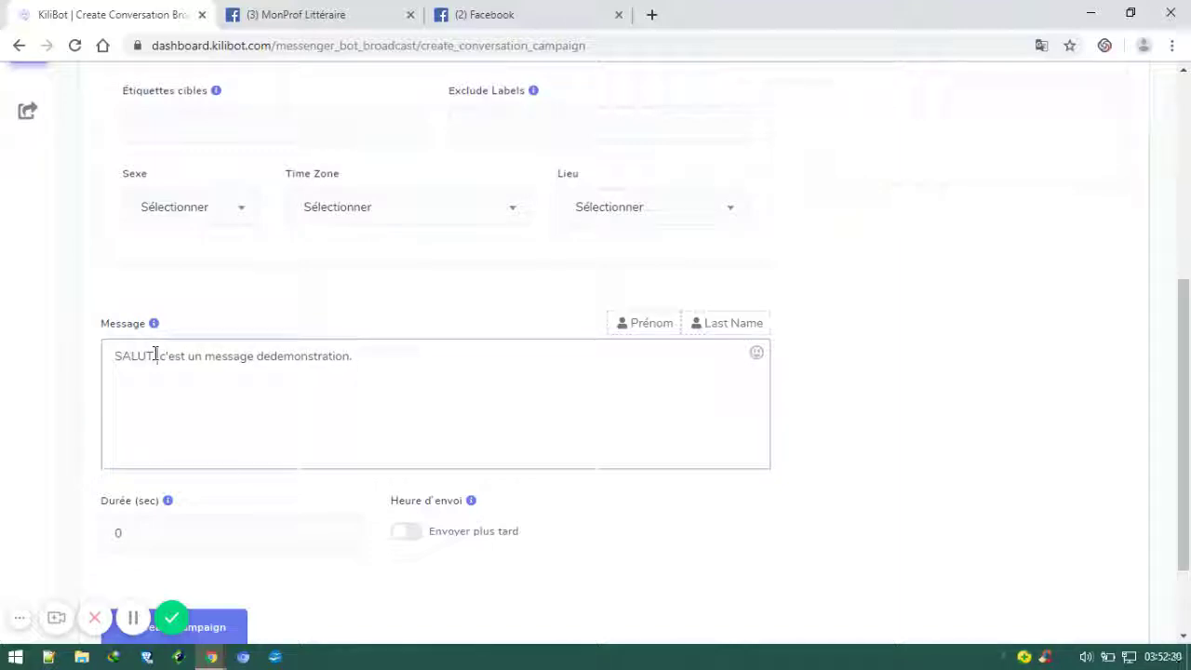
{"action": "key", "text": "ctrl+v"}
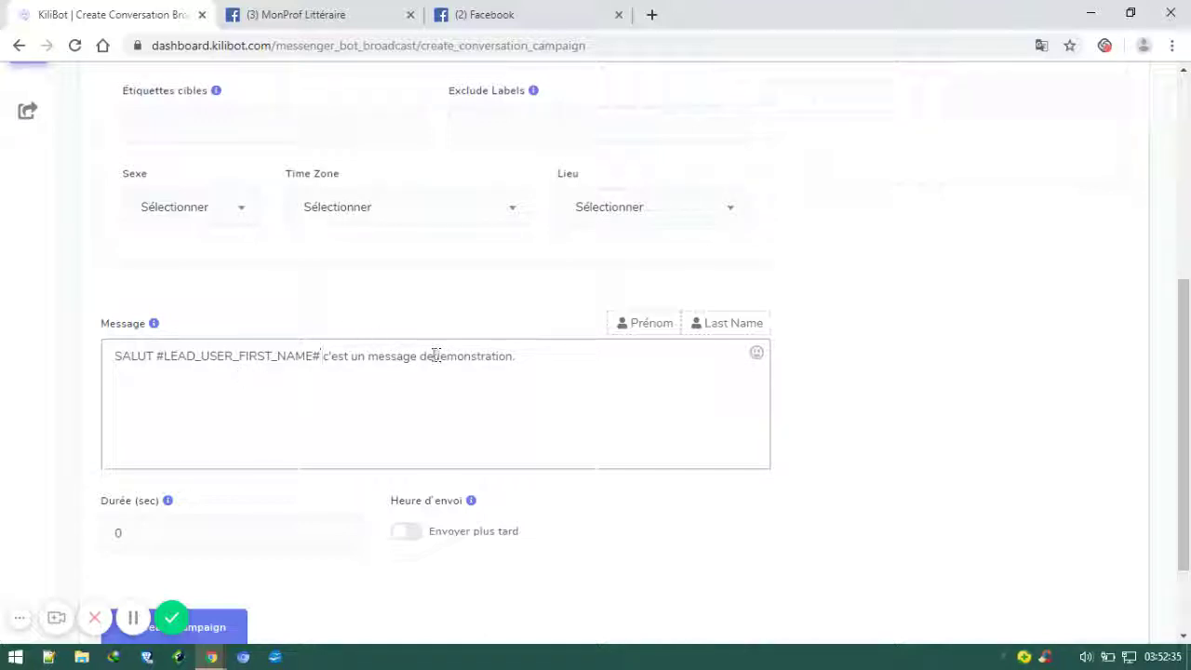
Step: Correct the message spacing to "de demonstration" and add a waving-hand emoji at the end of the text
{"action": "left_click", "coordinate": [552, 370]}
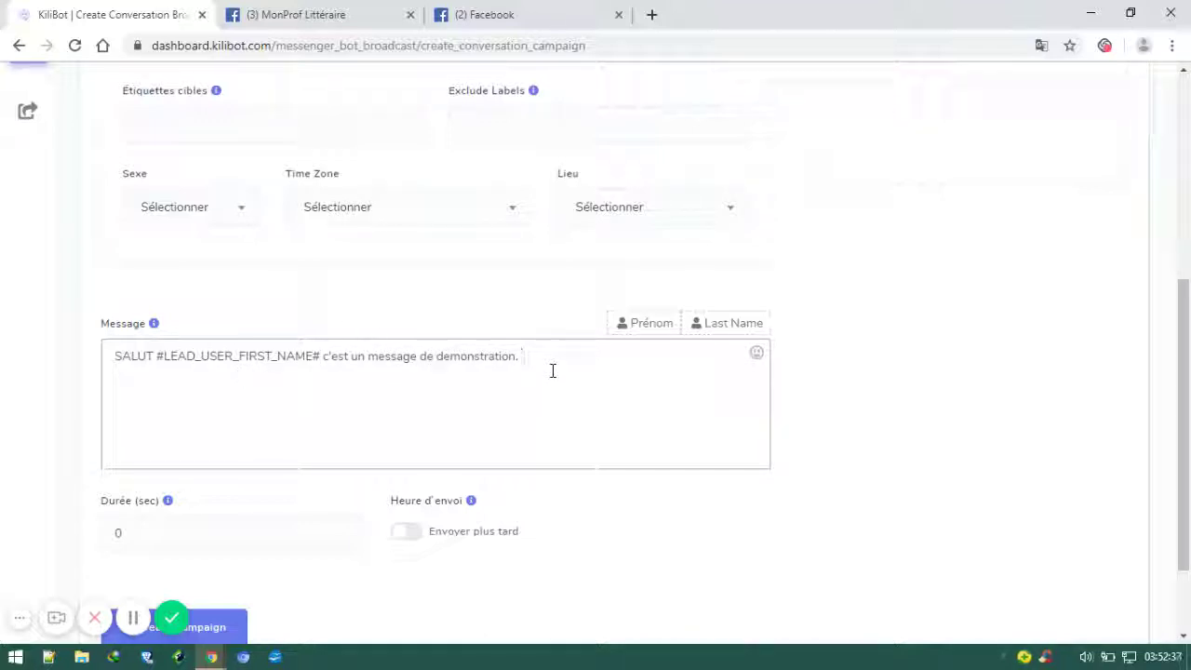
{"action": "left_click", "coordinate": [757, 358]}
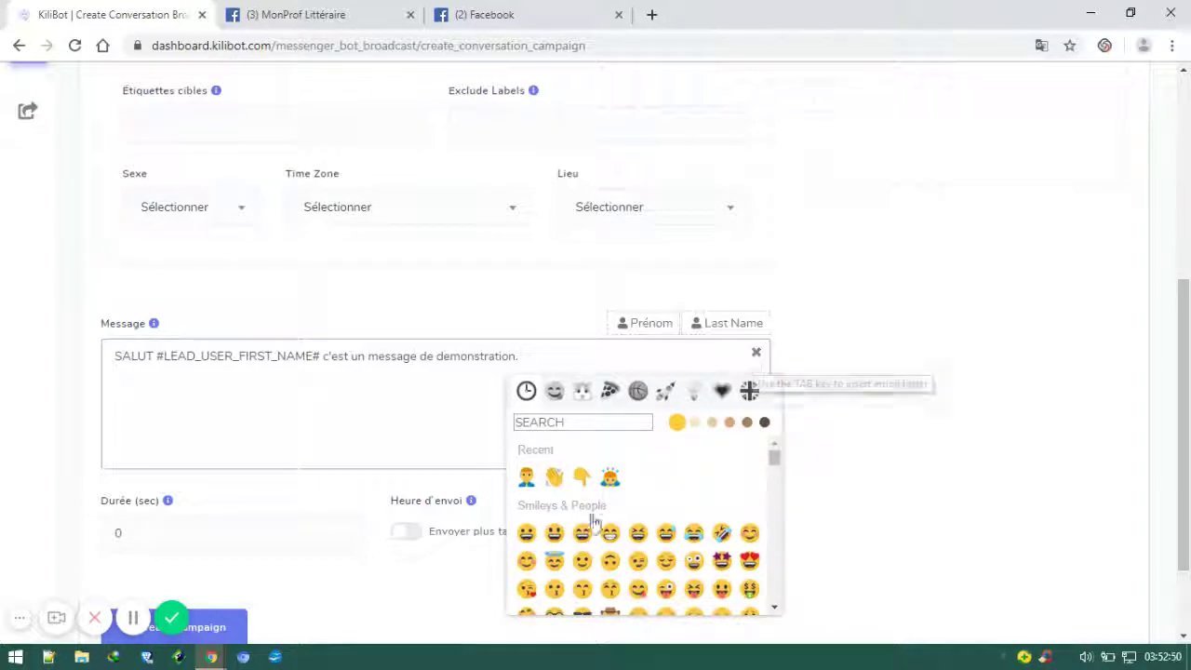
{"action": "left_click", "coordinate": [554, 478]}
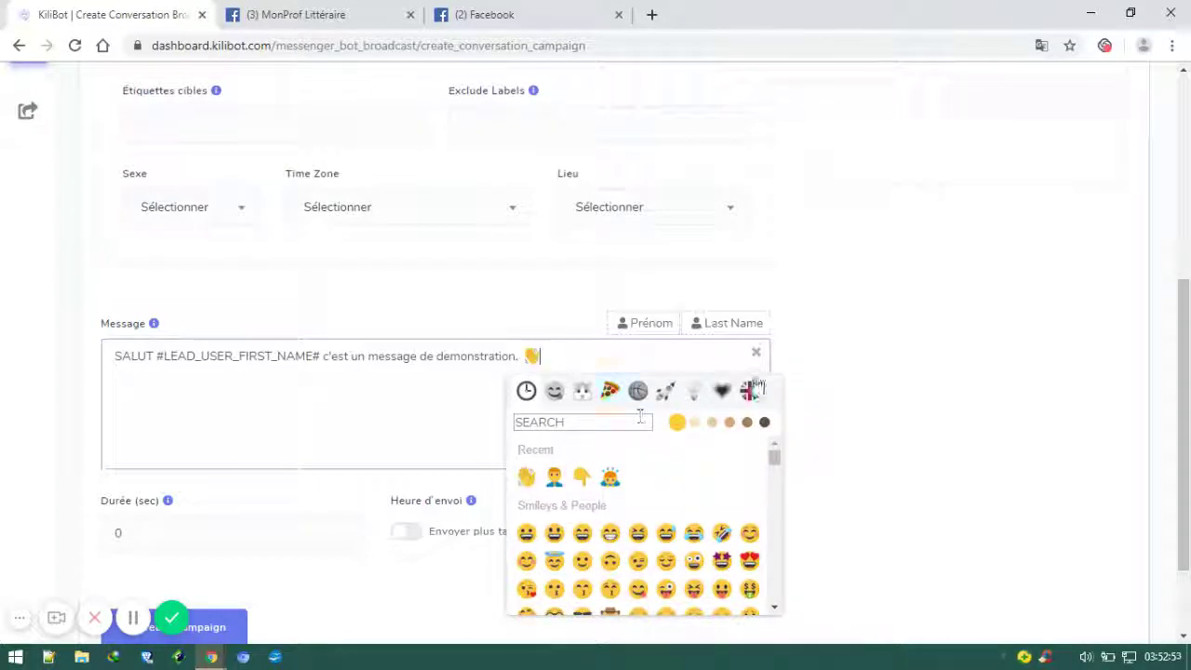
{"action": "left_click", "coordinate": [581, 367]}
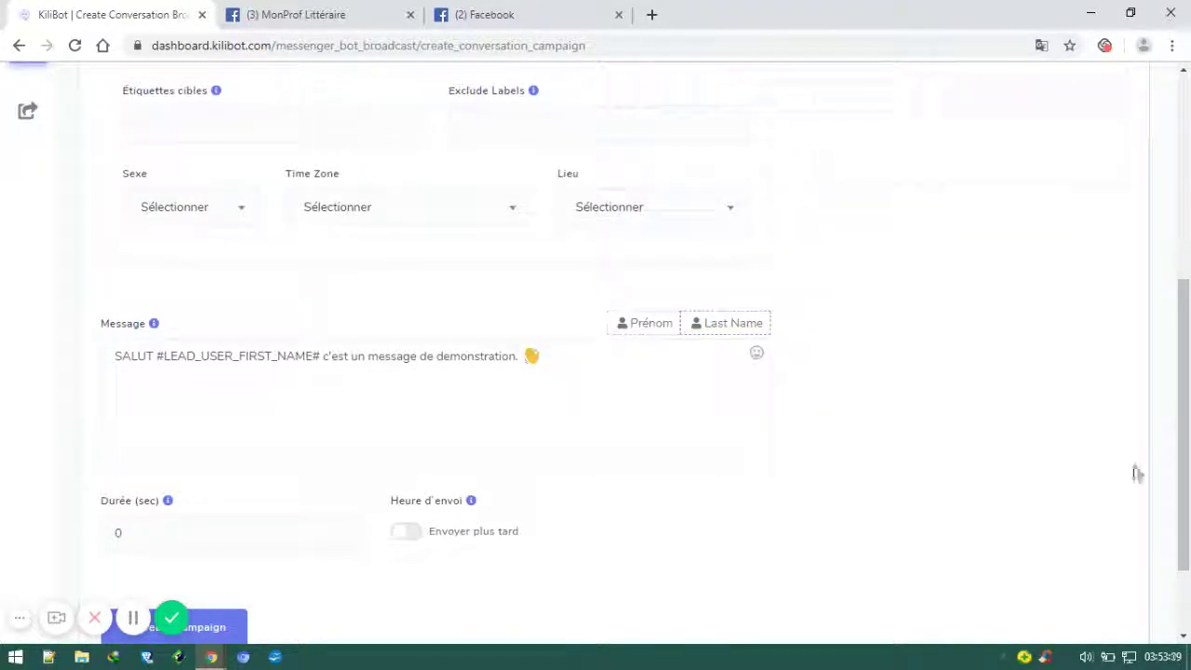
{"action": "left_click_drag", "start_coordinate": [1183, 469], "coordinate": [1182, 526]}
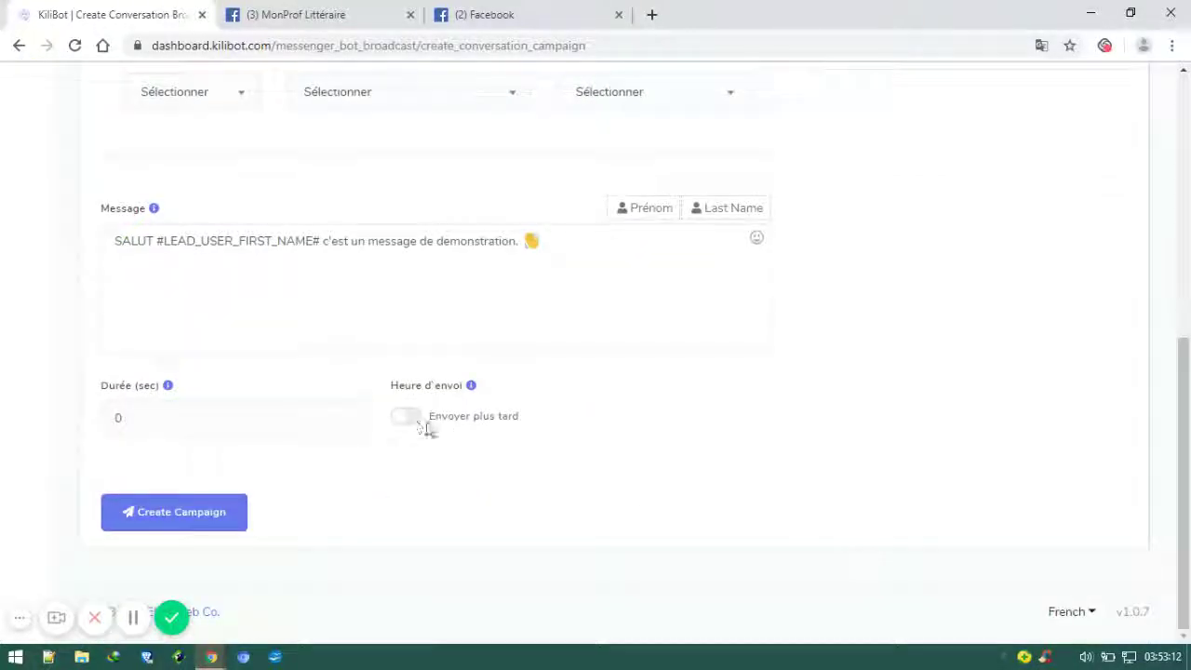